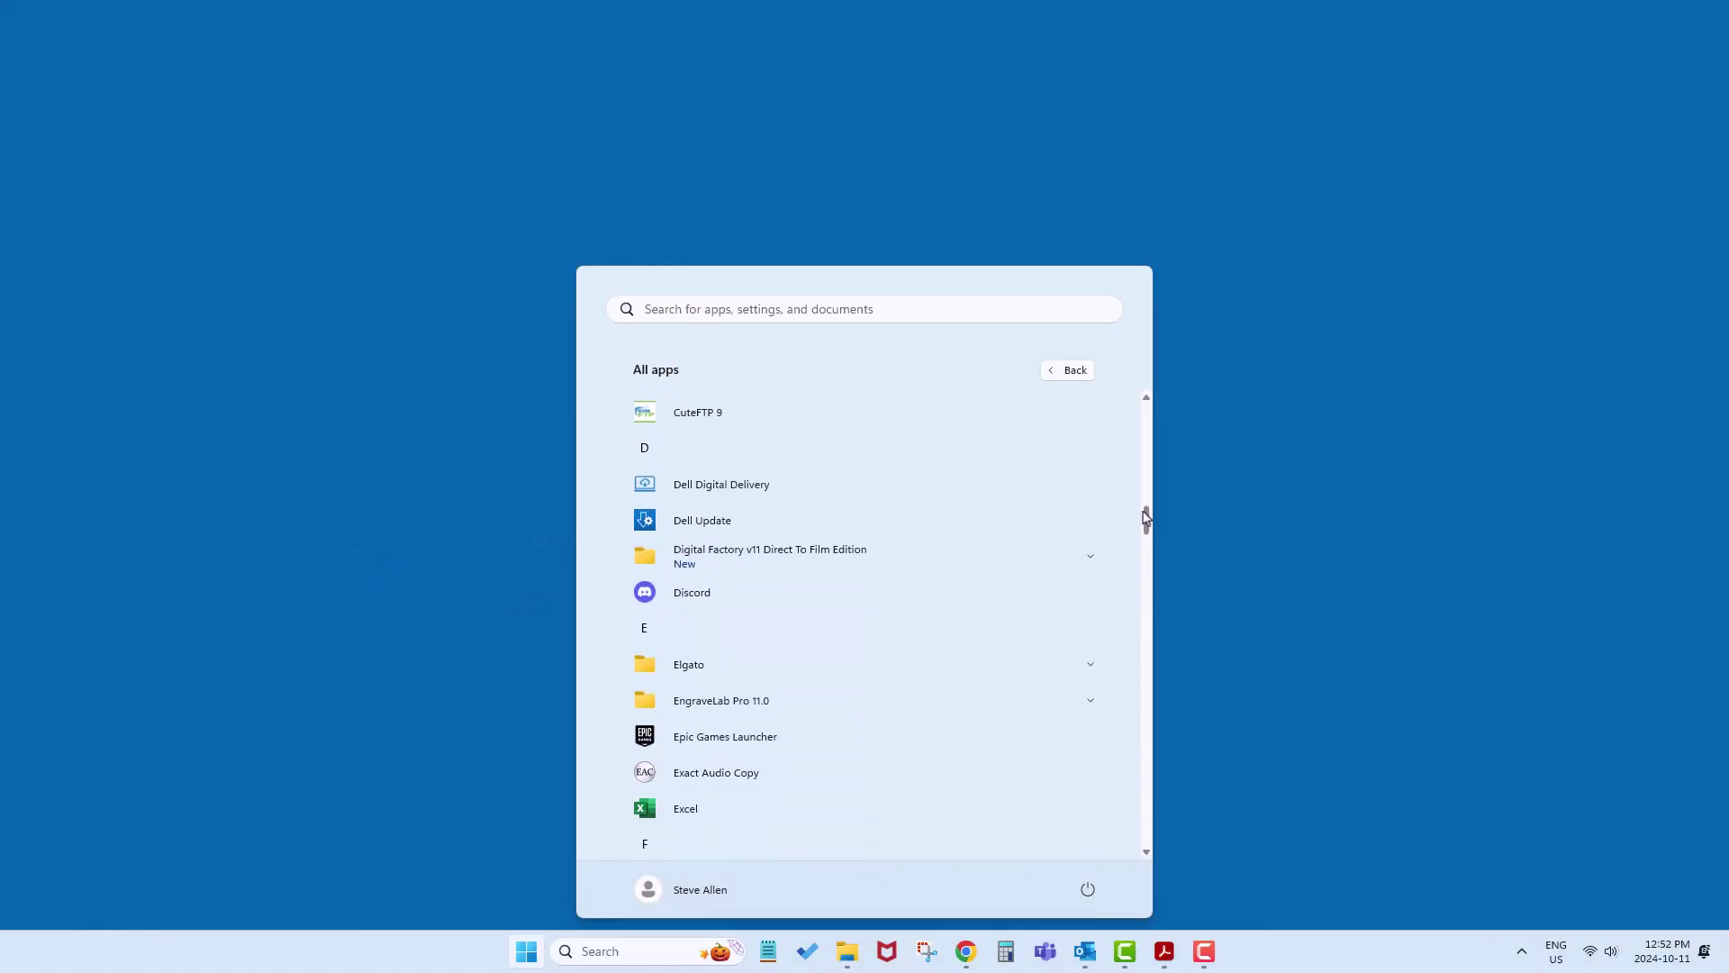
Launch Digital Factory v11 from the Start menu, accept inches with 2 decimals, and register the product
click(791, 557)
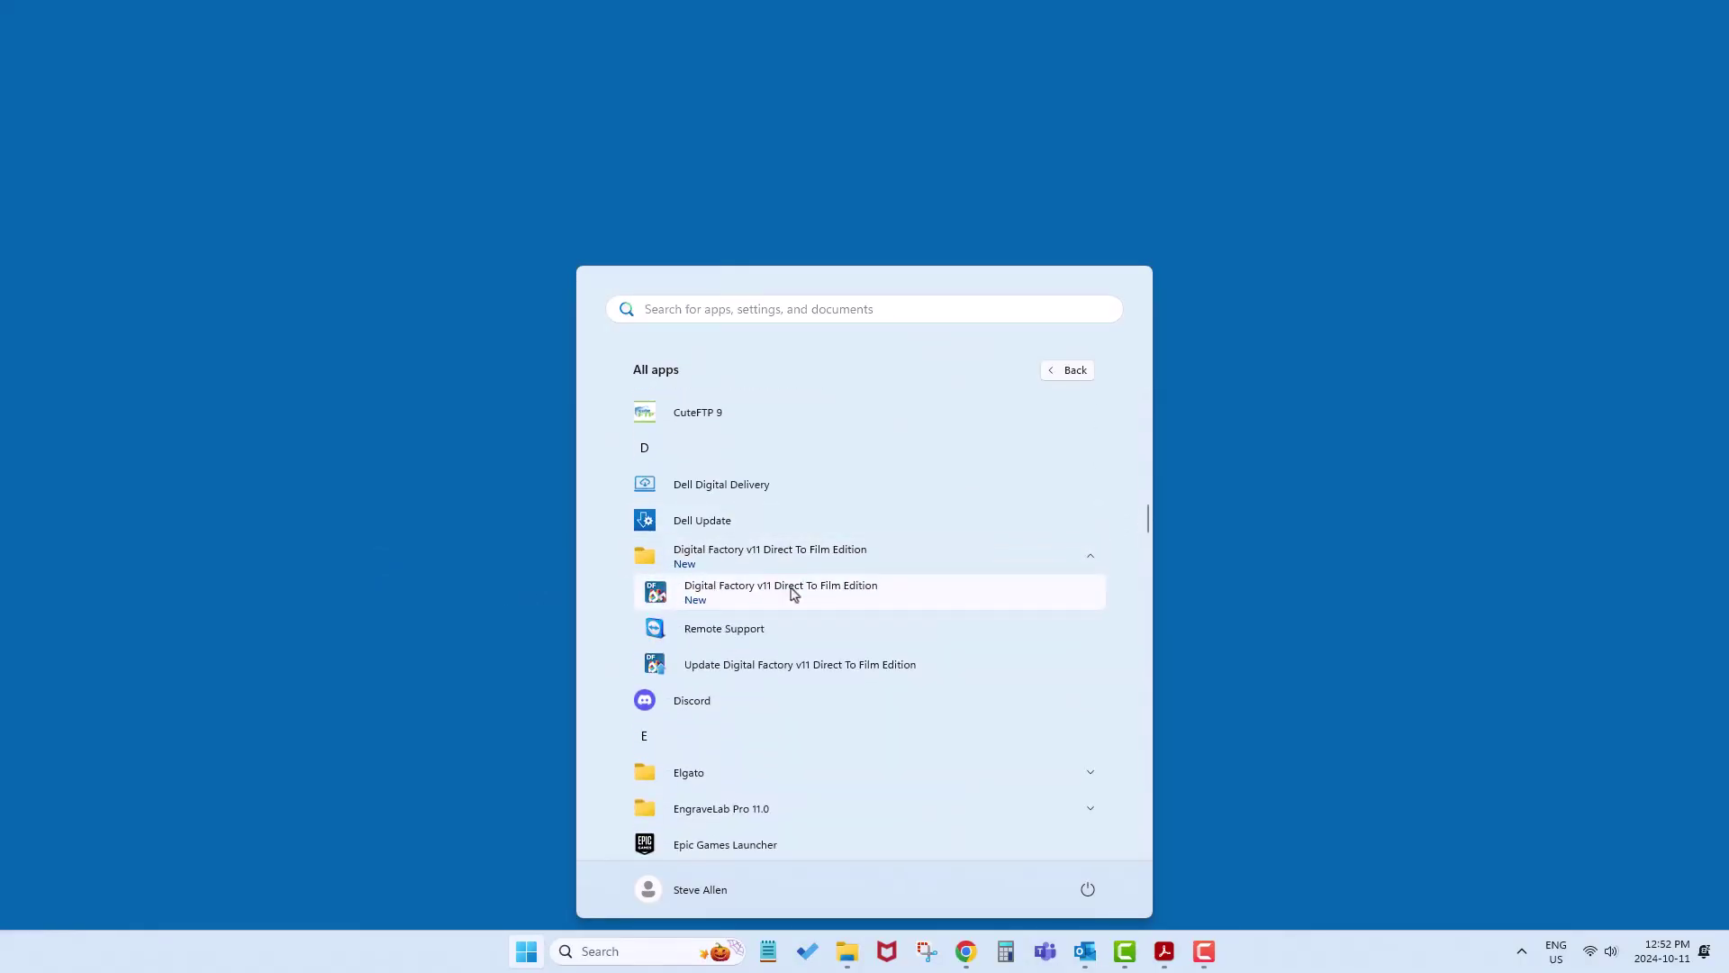
click(793, 592)
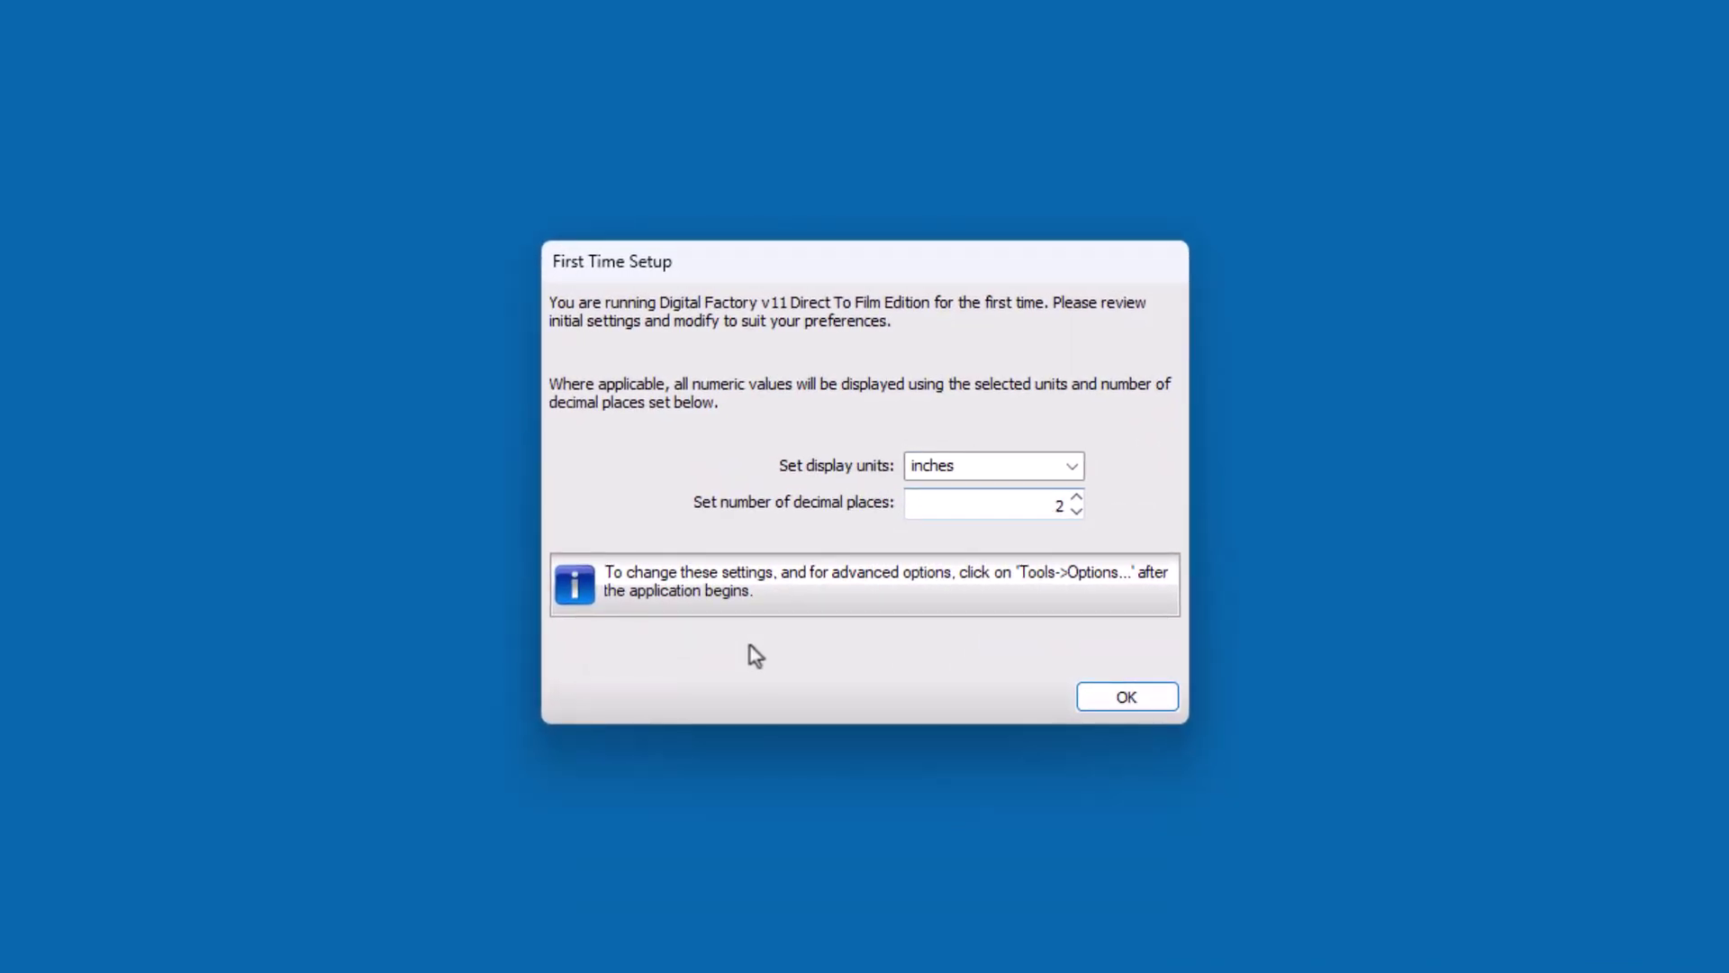
click(1126, 698)
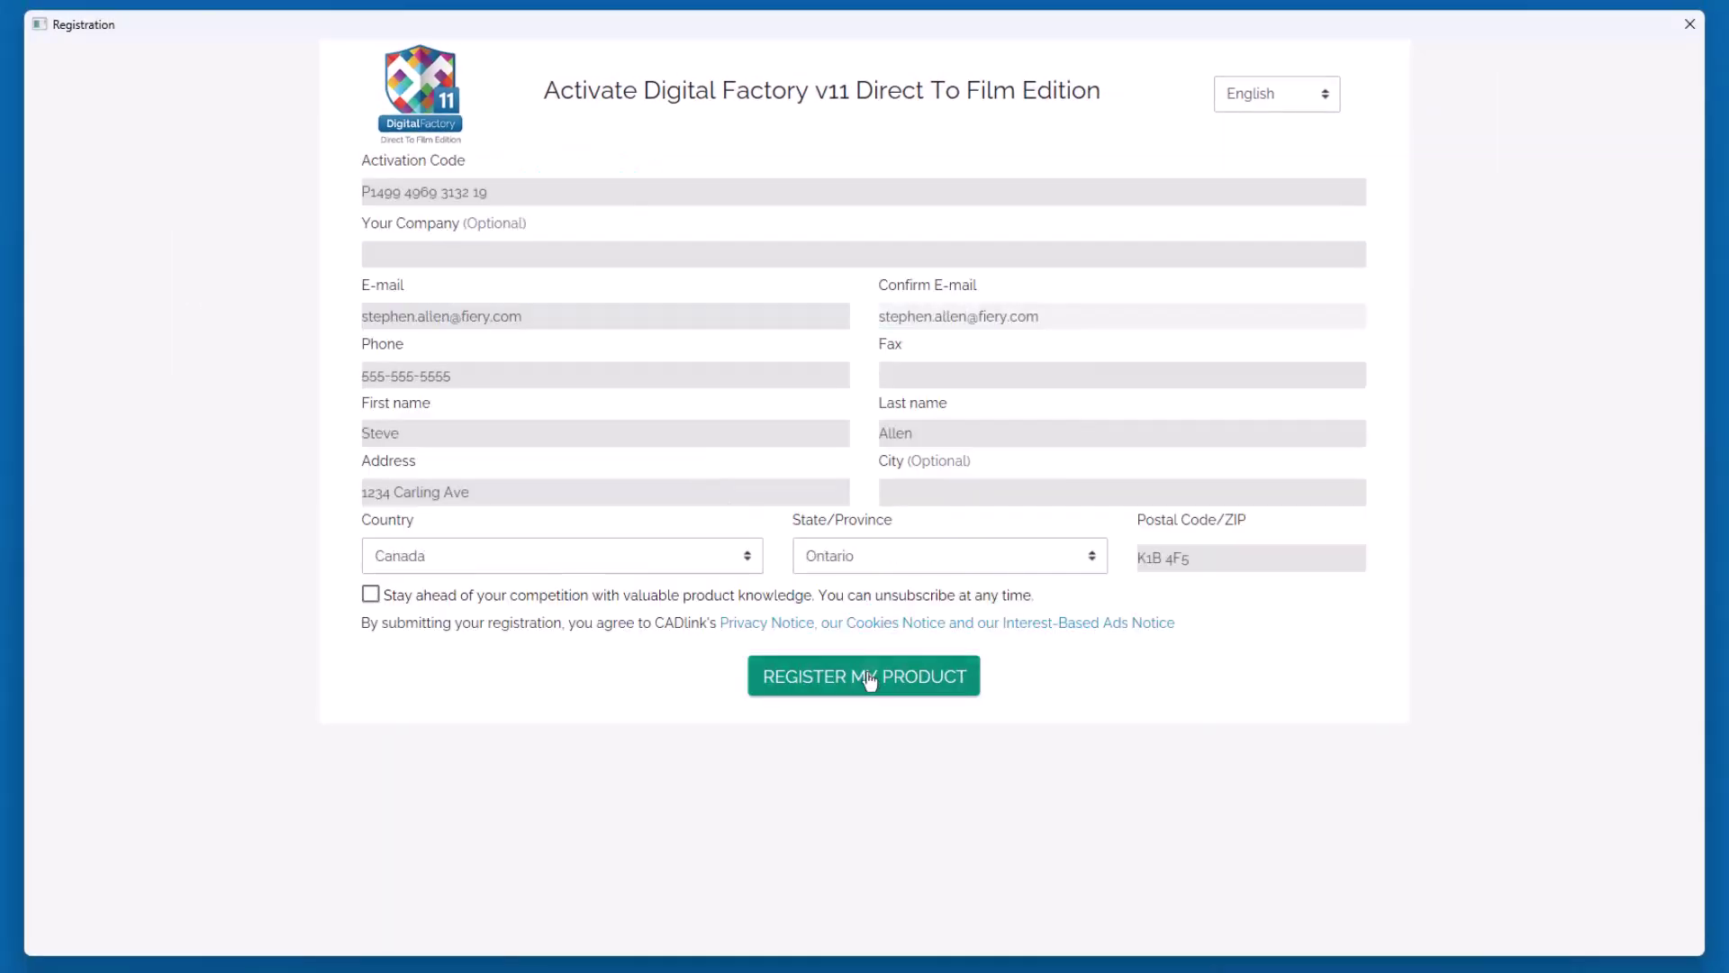
click(868, 677)
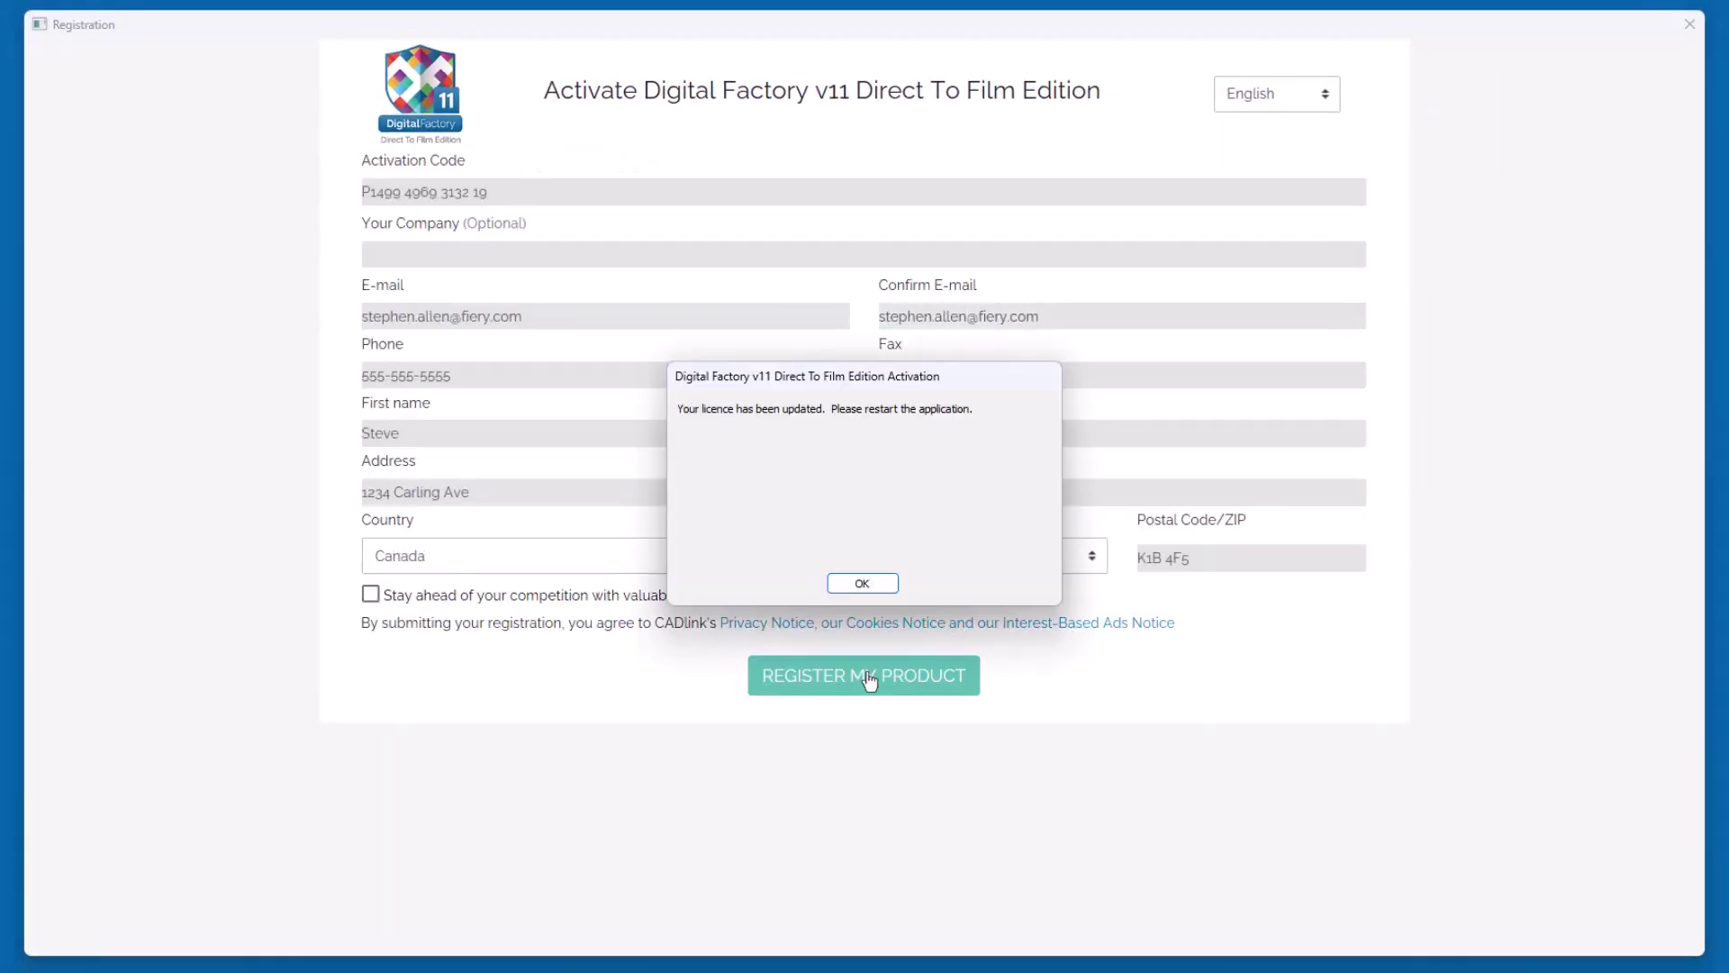
click(862, 584)
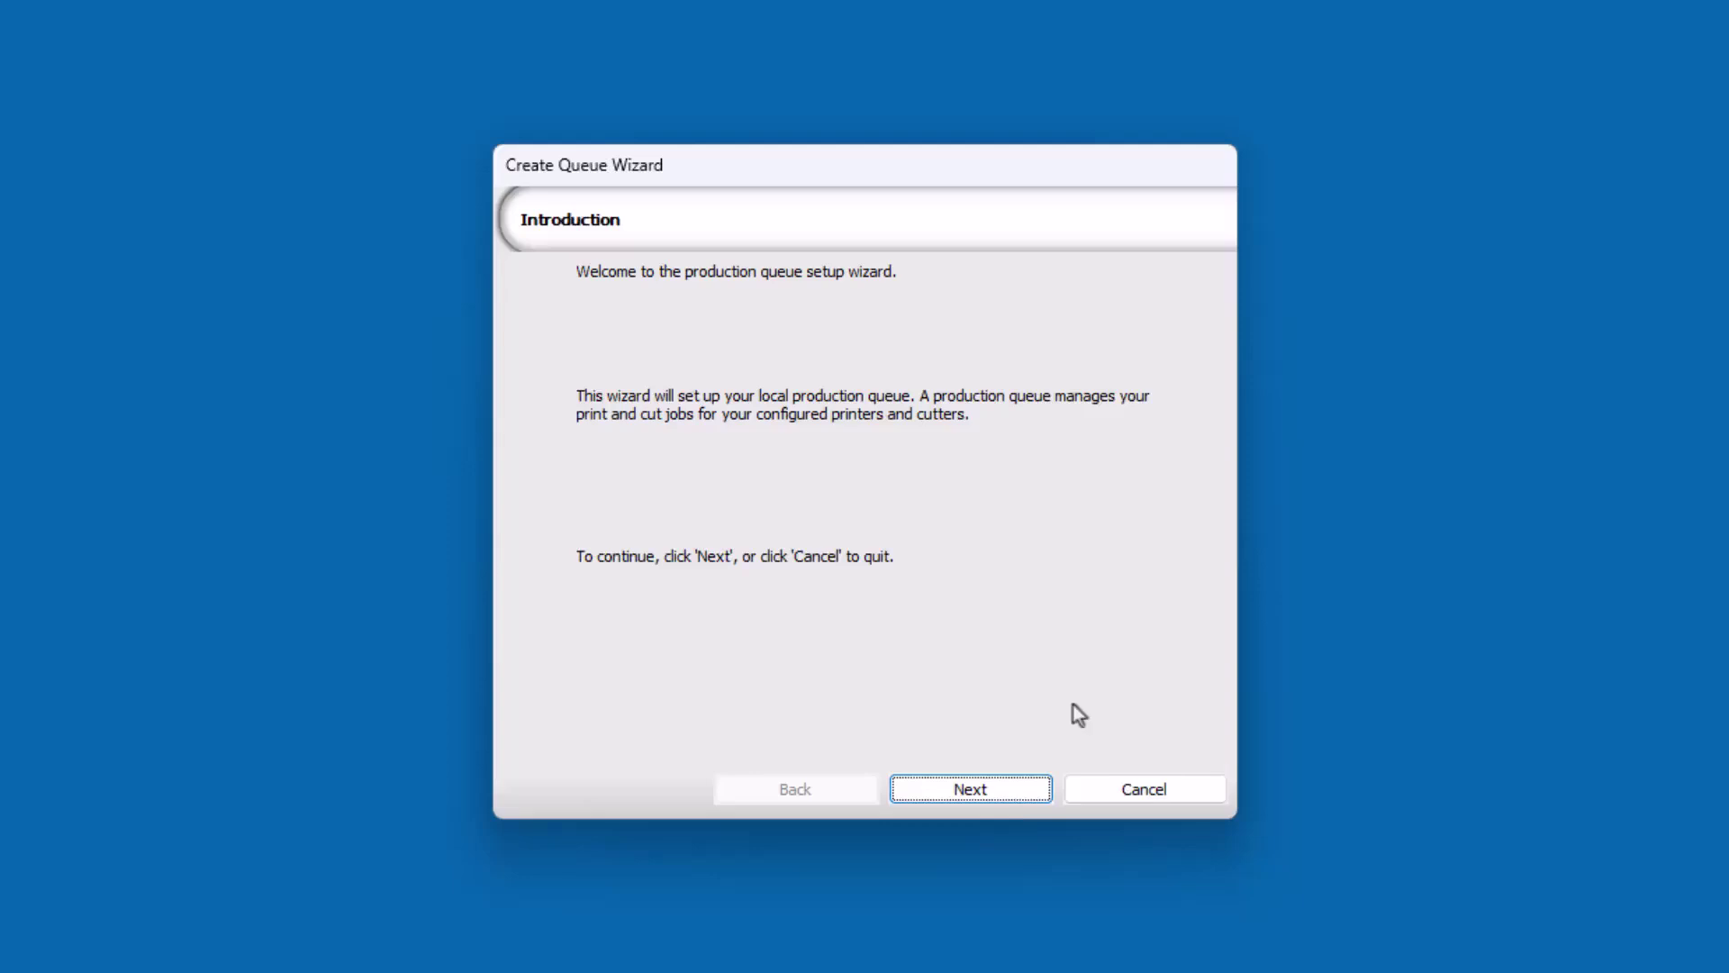
Advance past the wizard's Introduction and Connect Your Device pages to Printer Defaults' Install Printer list
click(1013, 792)
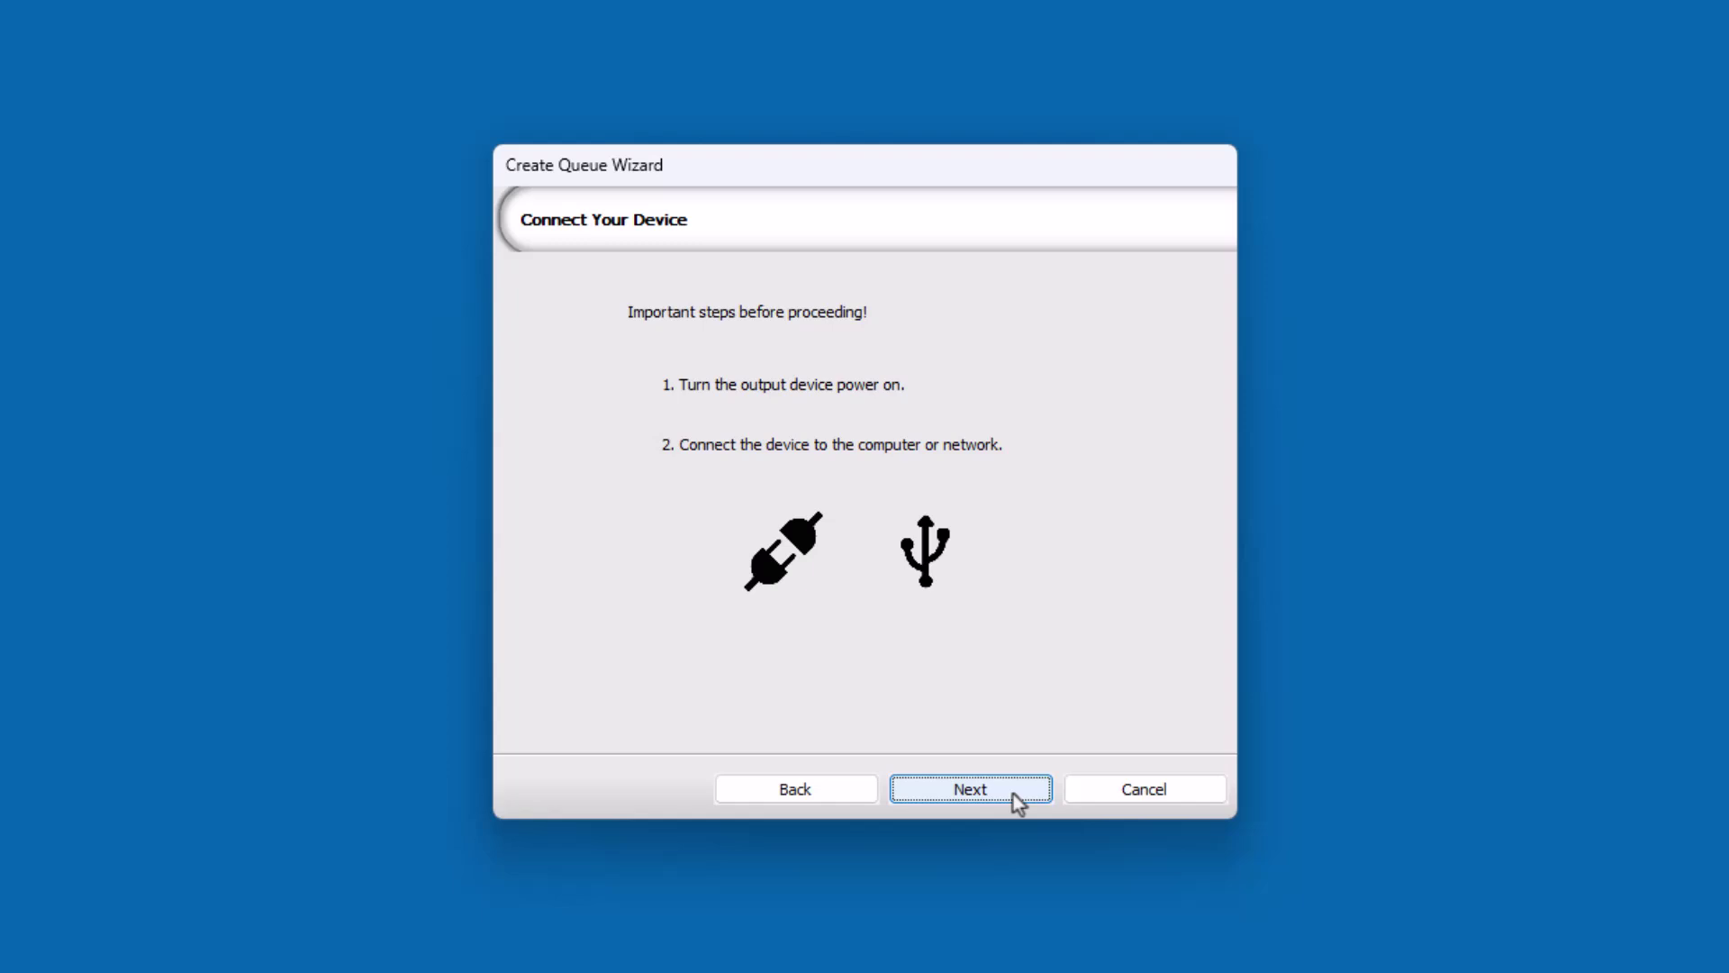
click(1013, 793)
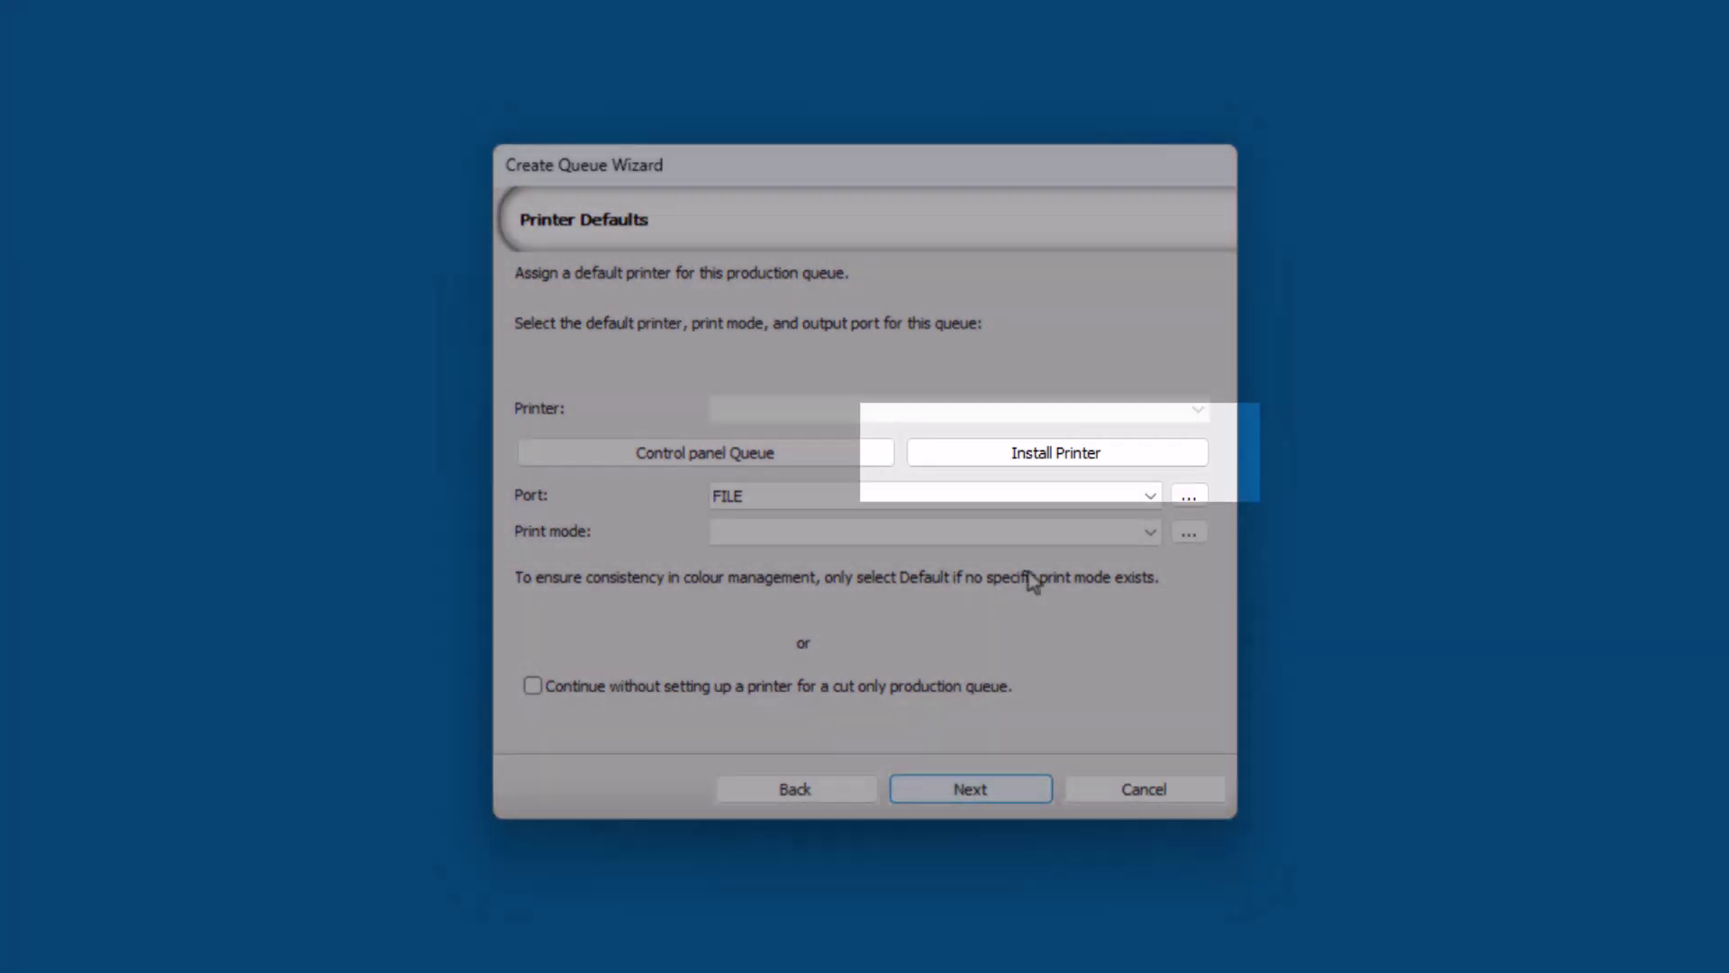
click(1043, 457)
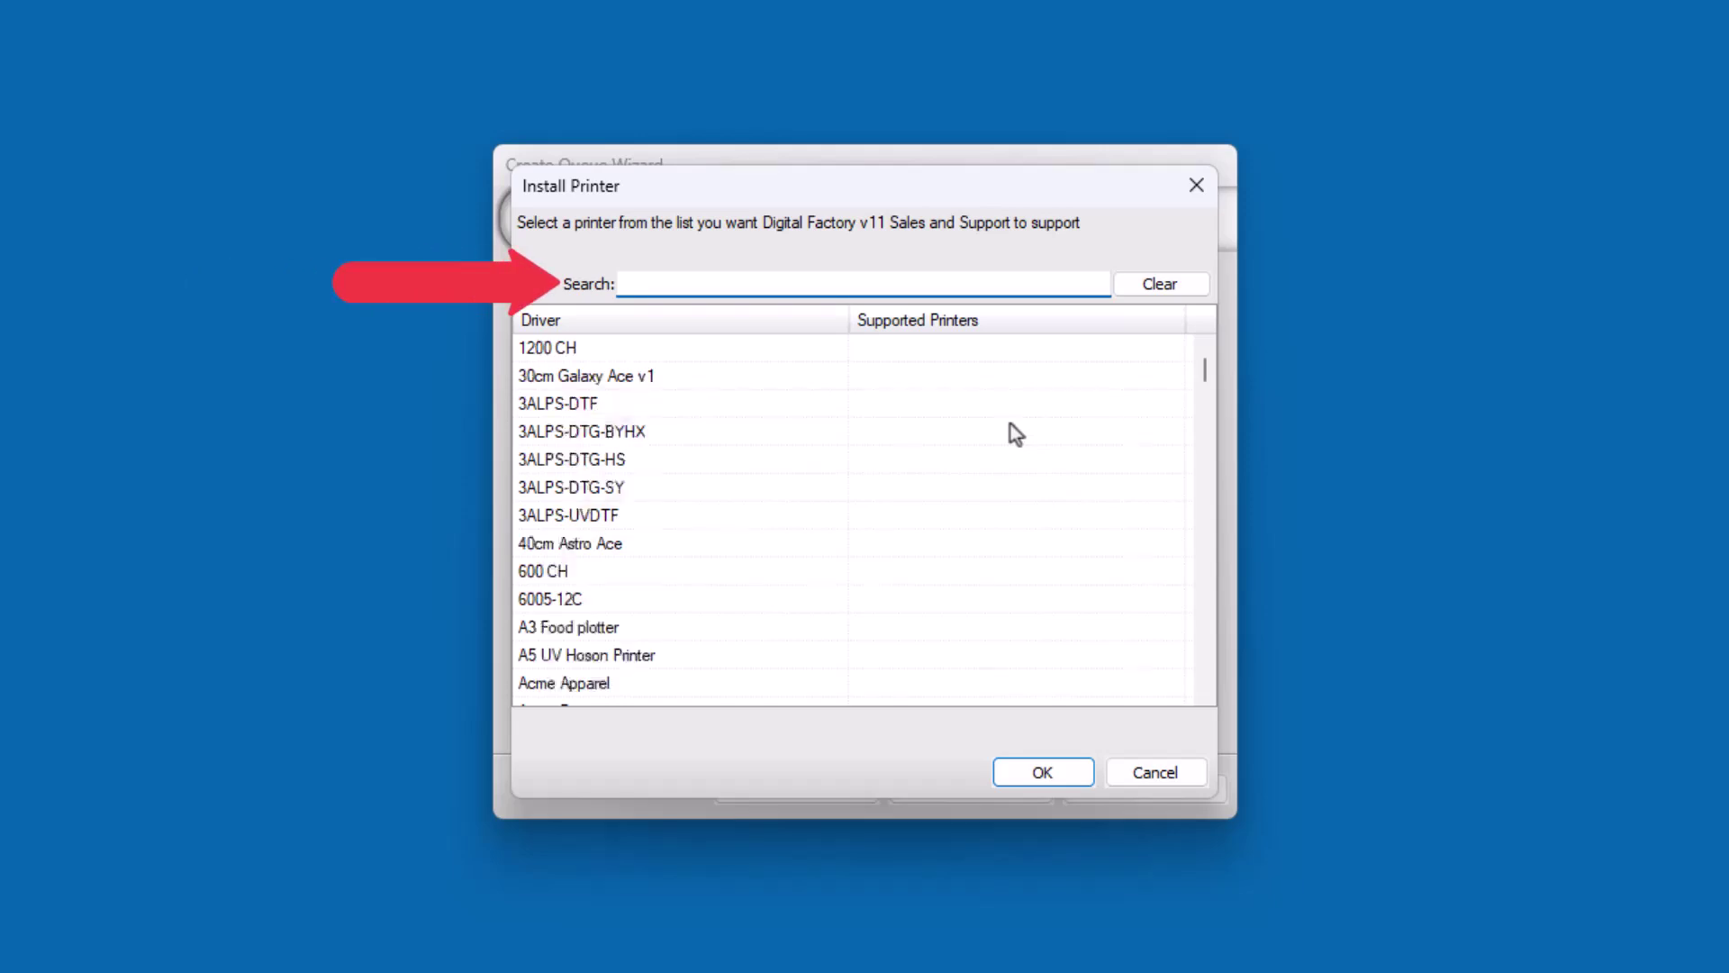
Search 'univ', pick Universal Controller Driver, and download it from the cloud server
text(univ)
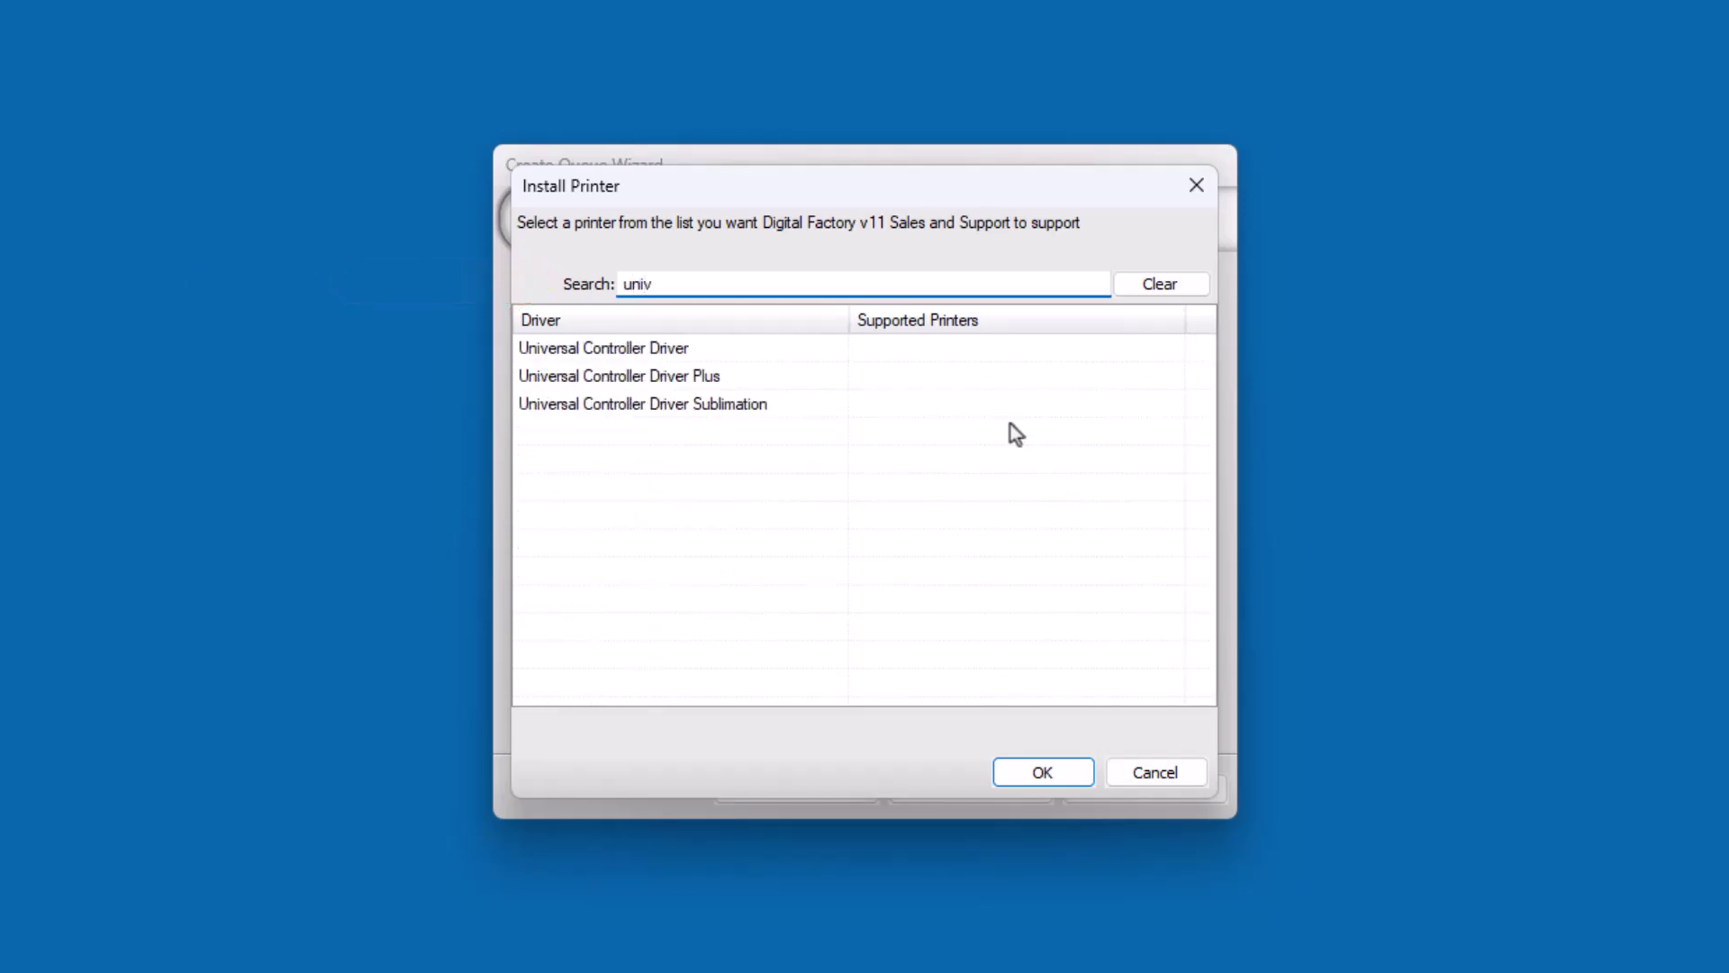
click(673, 347)
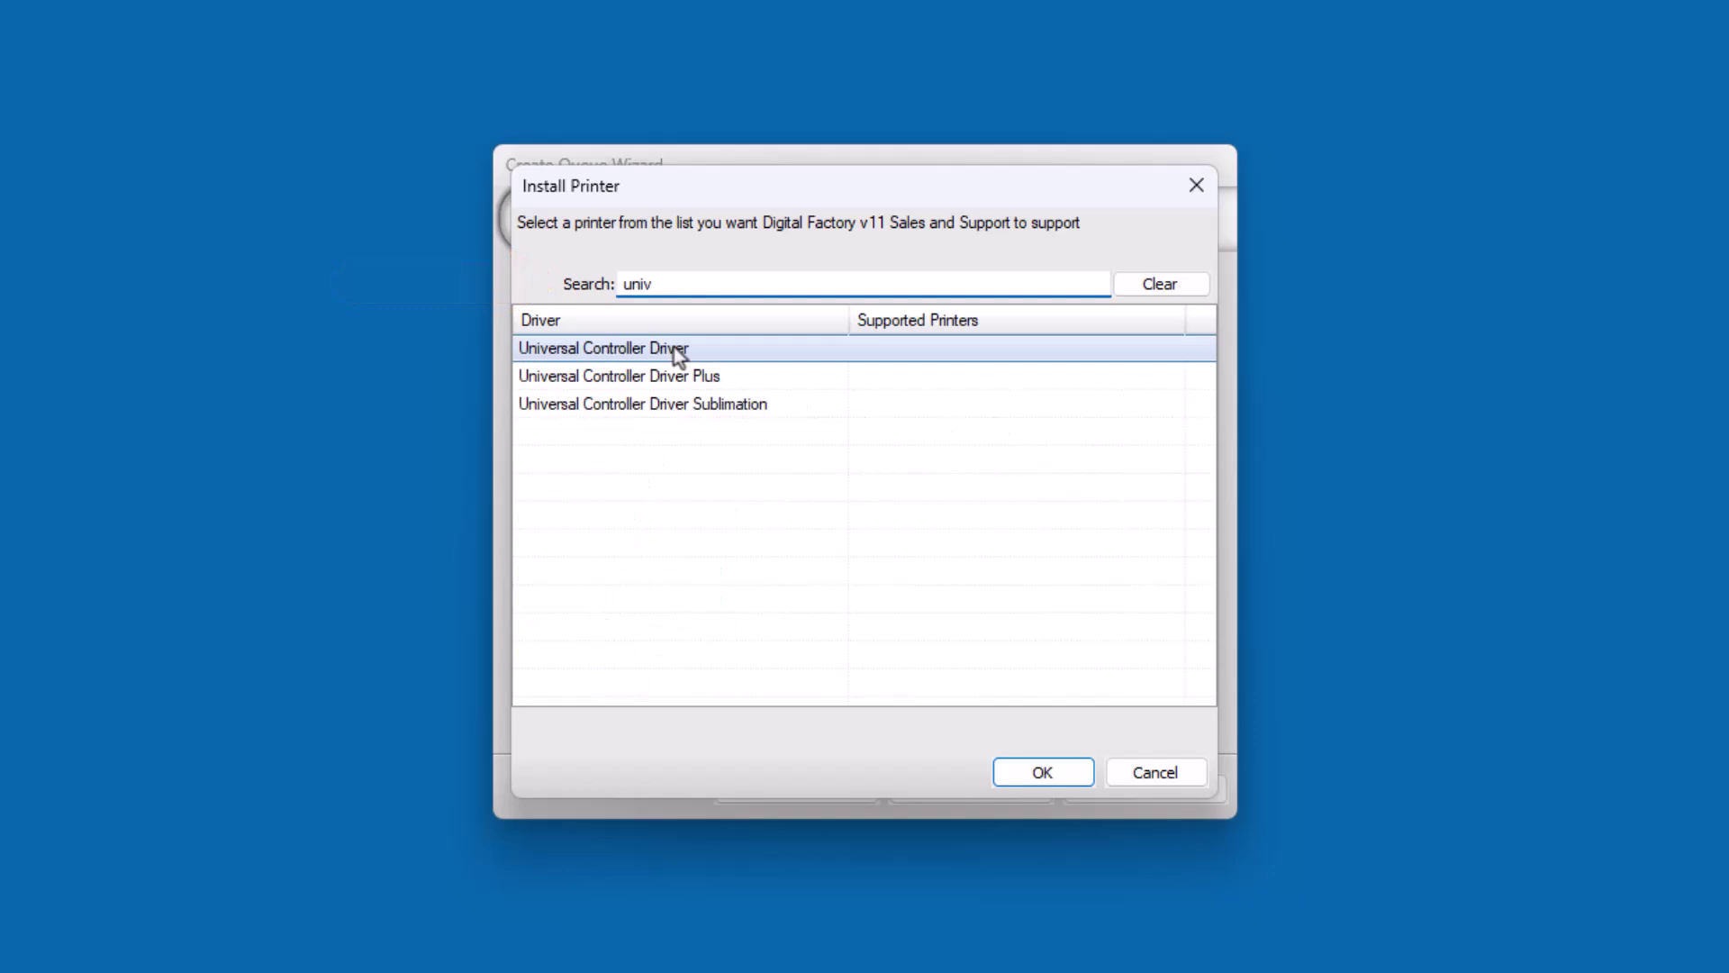
click(1072, 776)
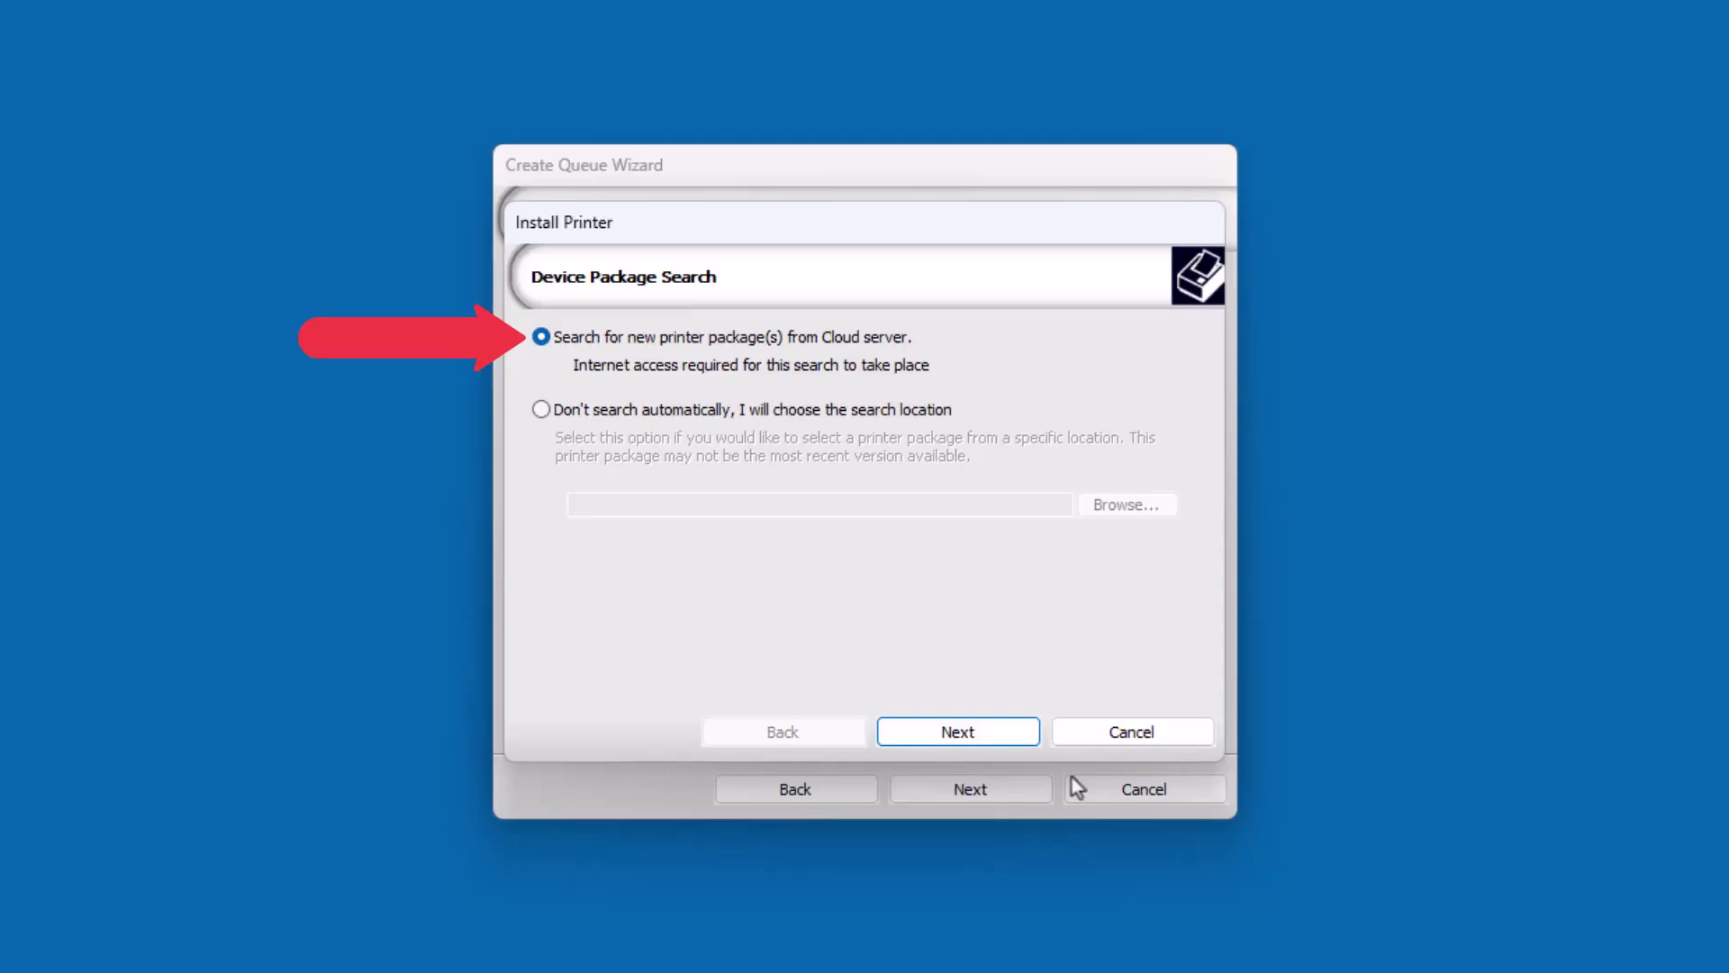
click(1020, 731)
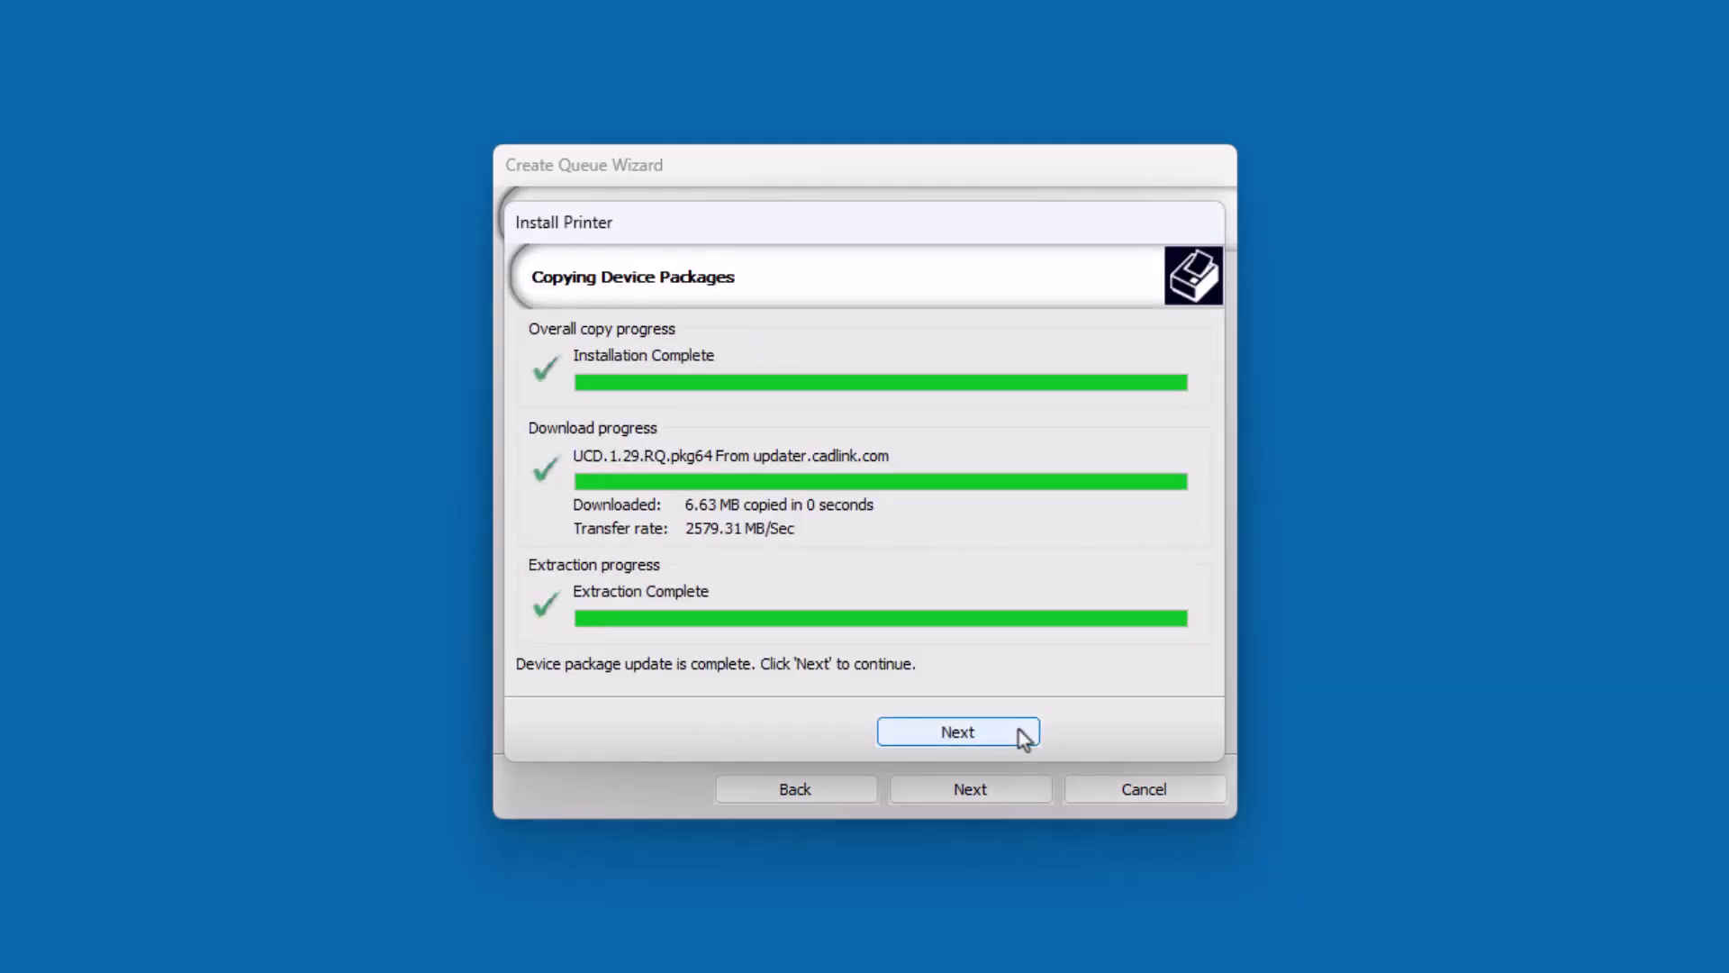
click(1021, 734)
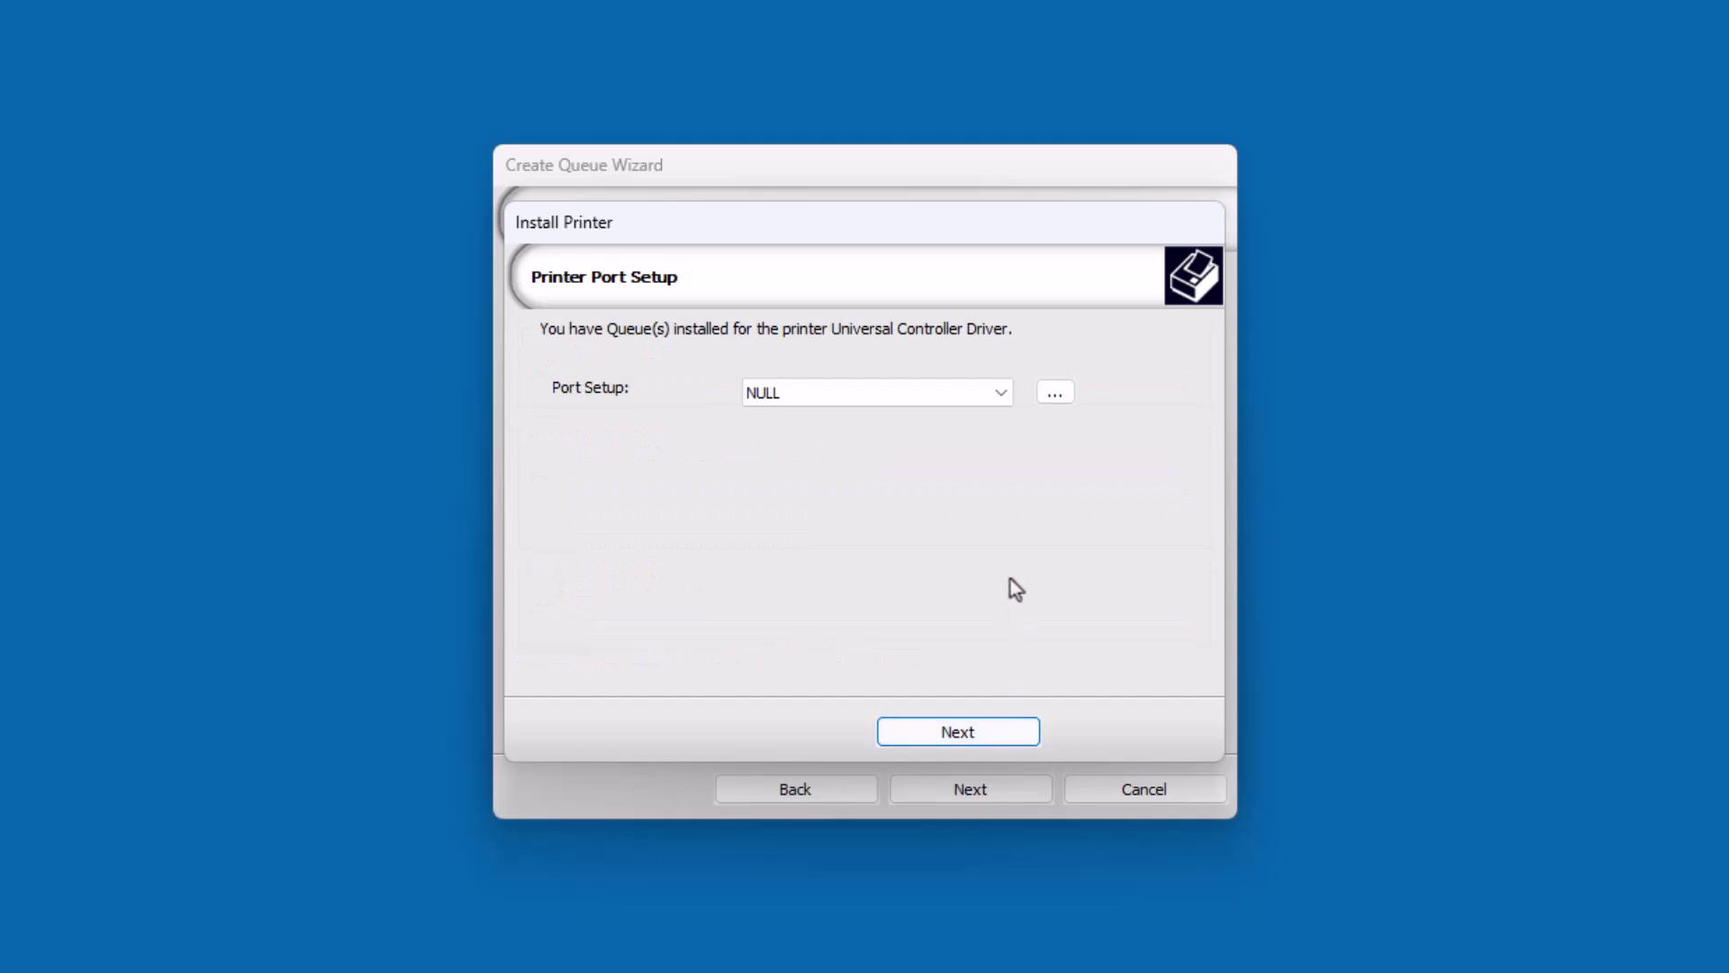
Choose FILE as the output port and open its Port Settings
click(1005, 393)
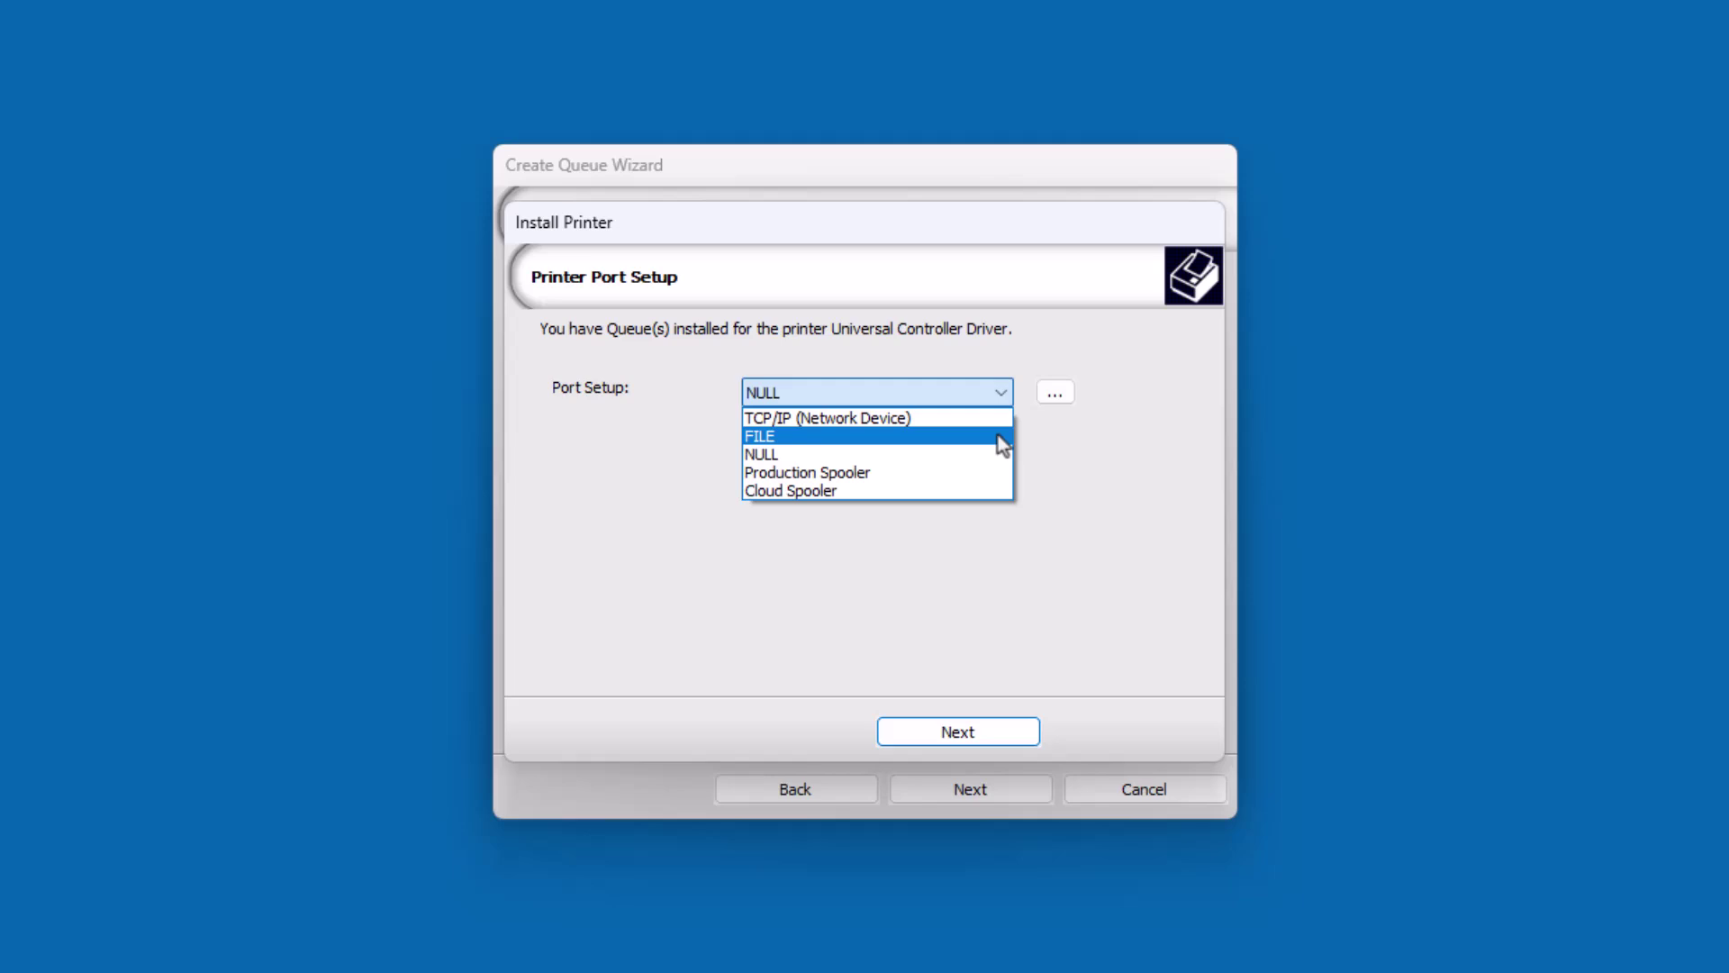
click(1002, 437)
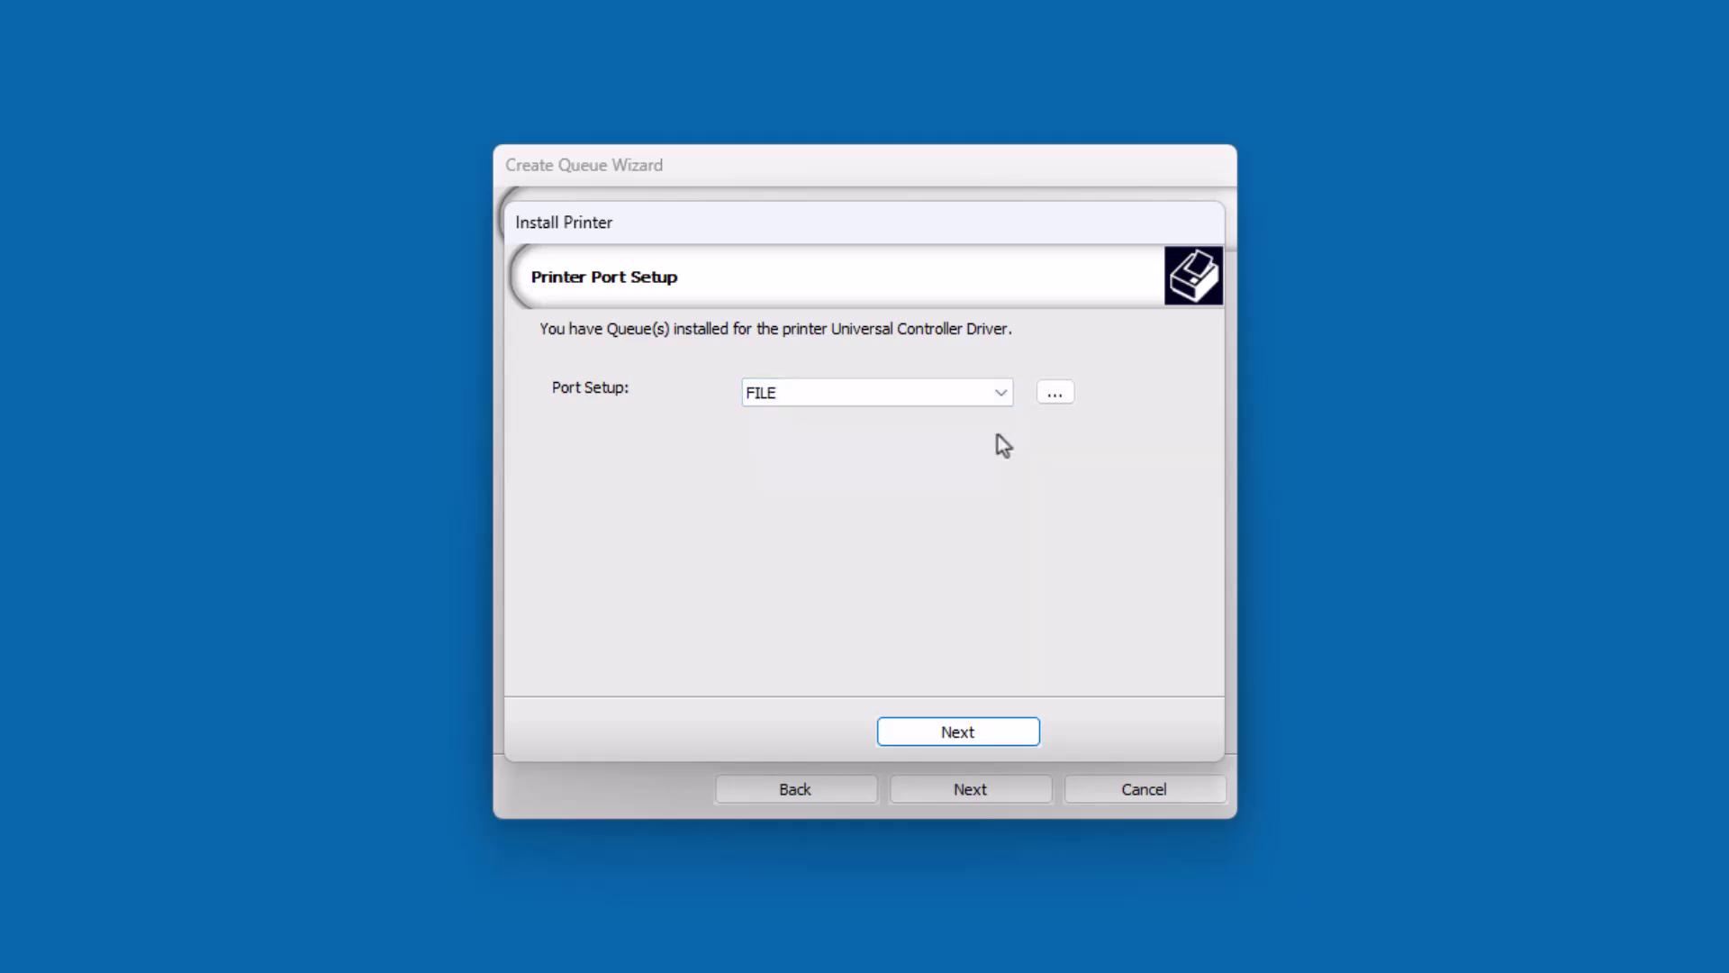
click(1054, 397)
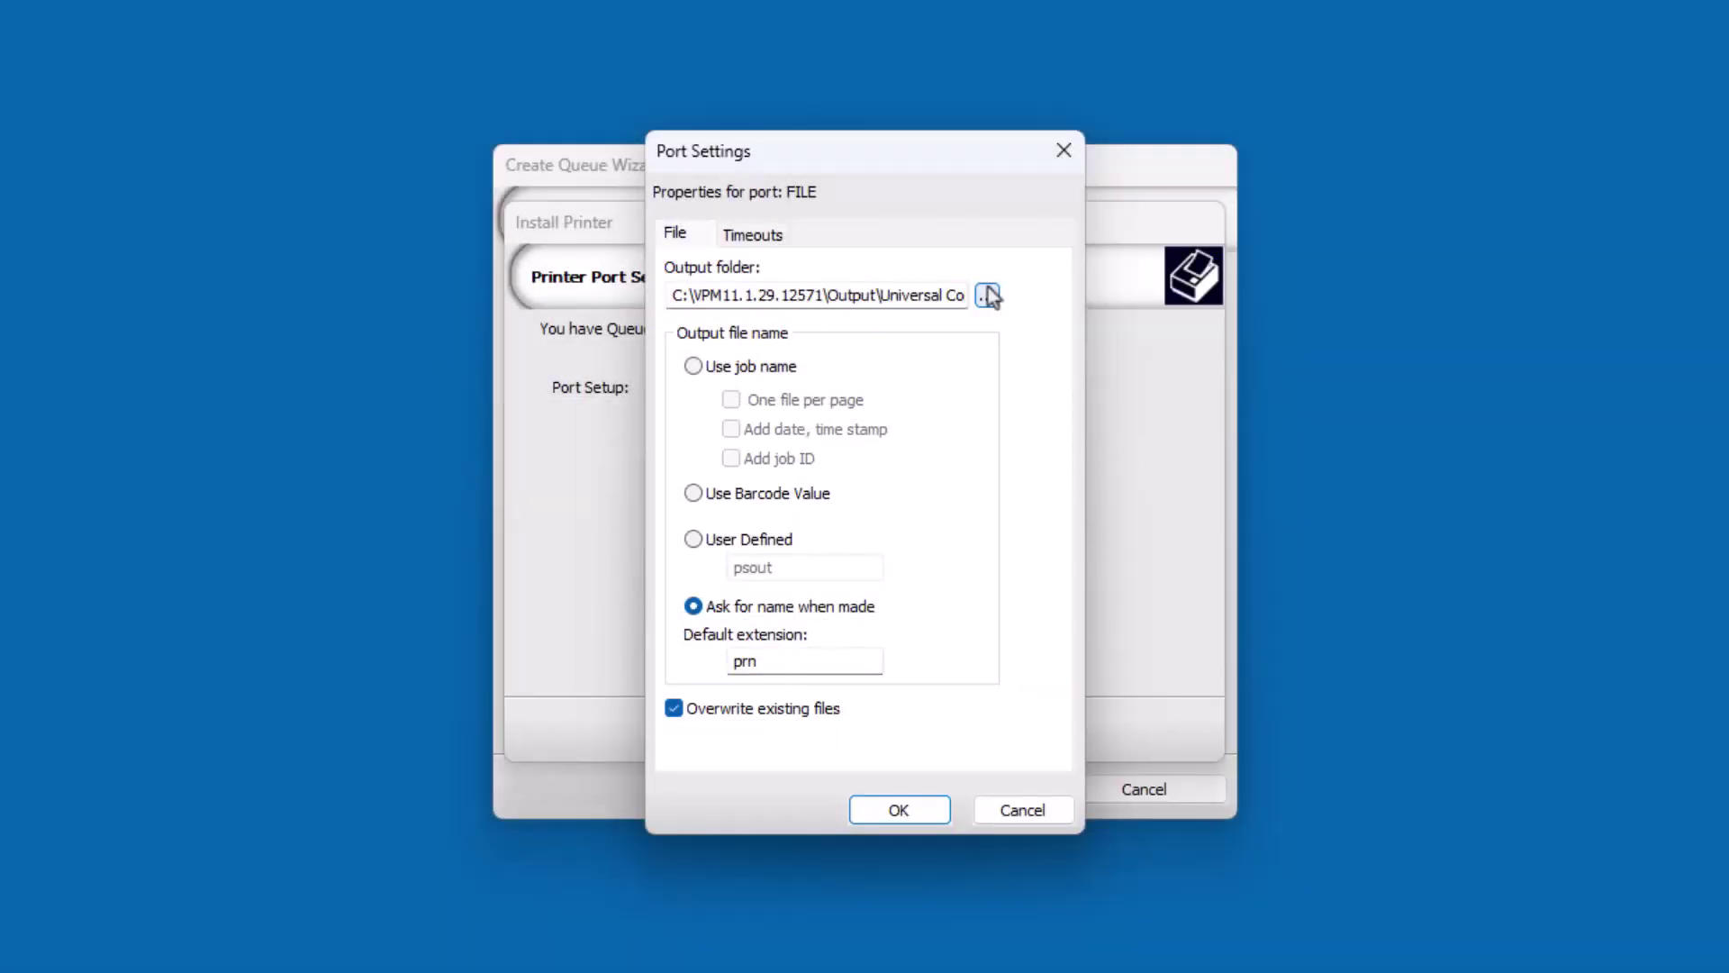
Set the FILE output folder to D:\Hot-Folder, save the port settings, and reach the Configuration Summary
click(988, 295)
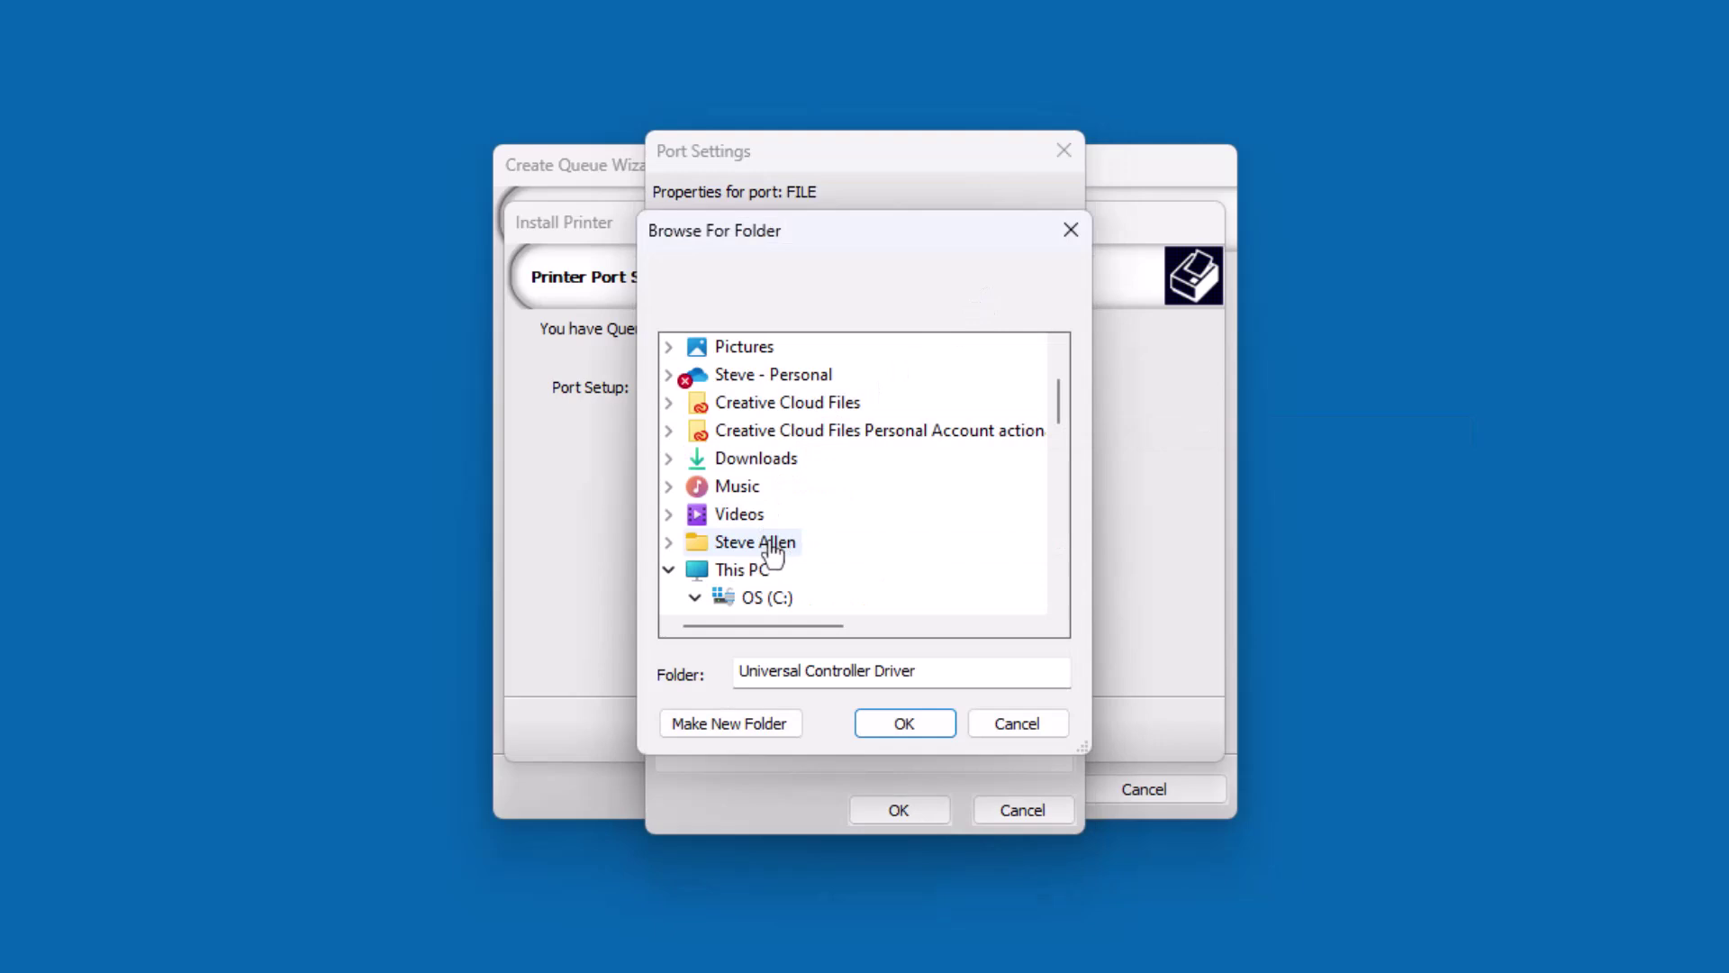
scroll(768, 554, down, 1)
click(694, 513)
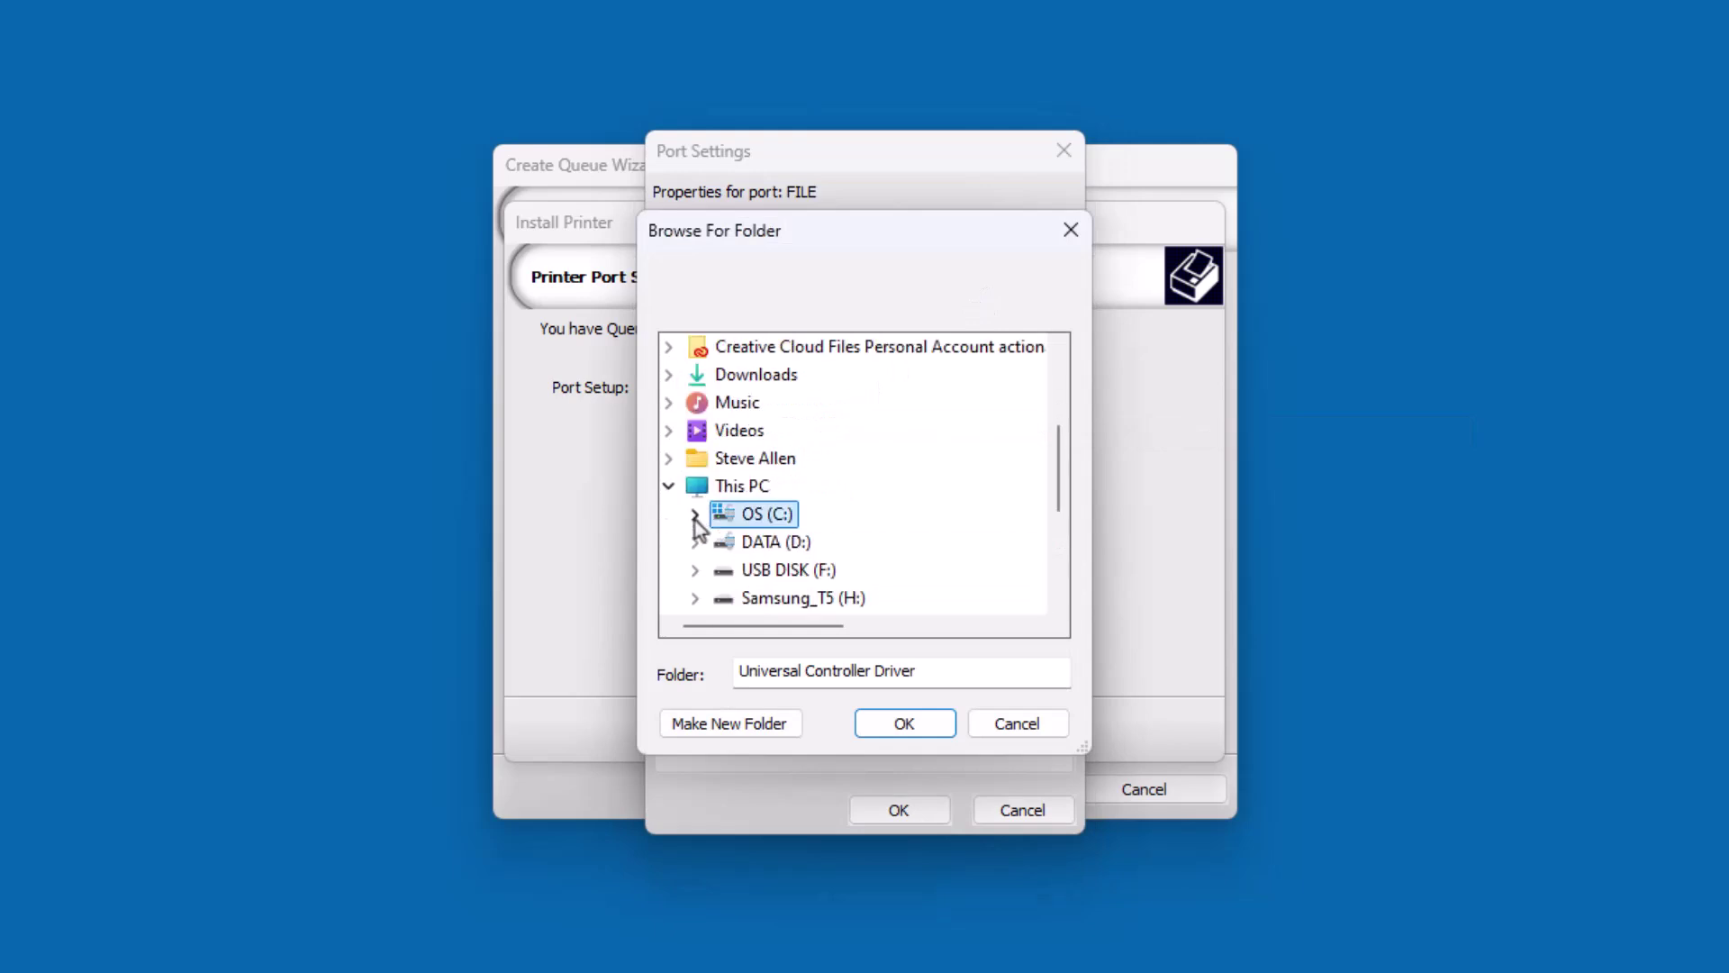
click(696, 541)
click(804, 515)
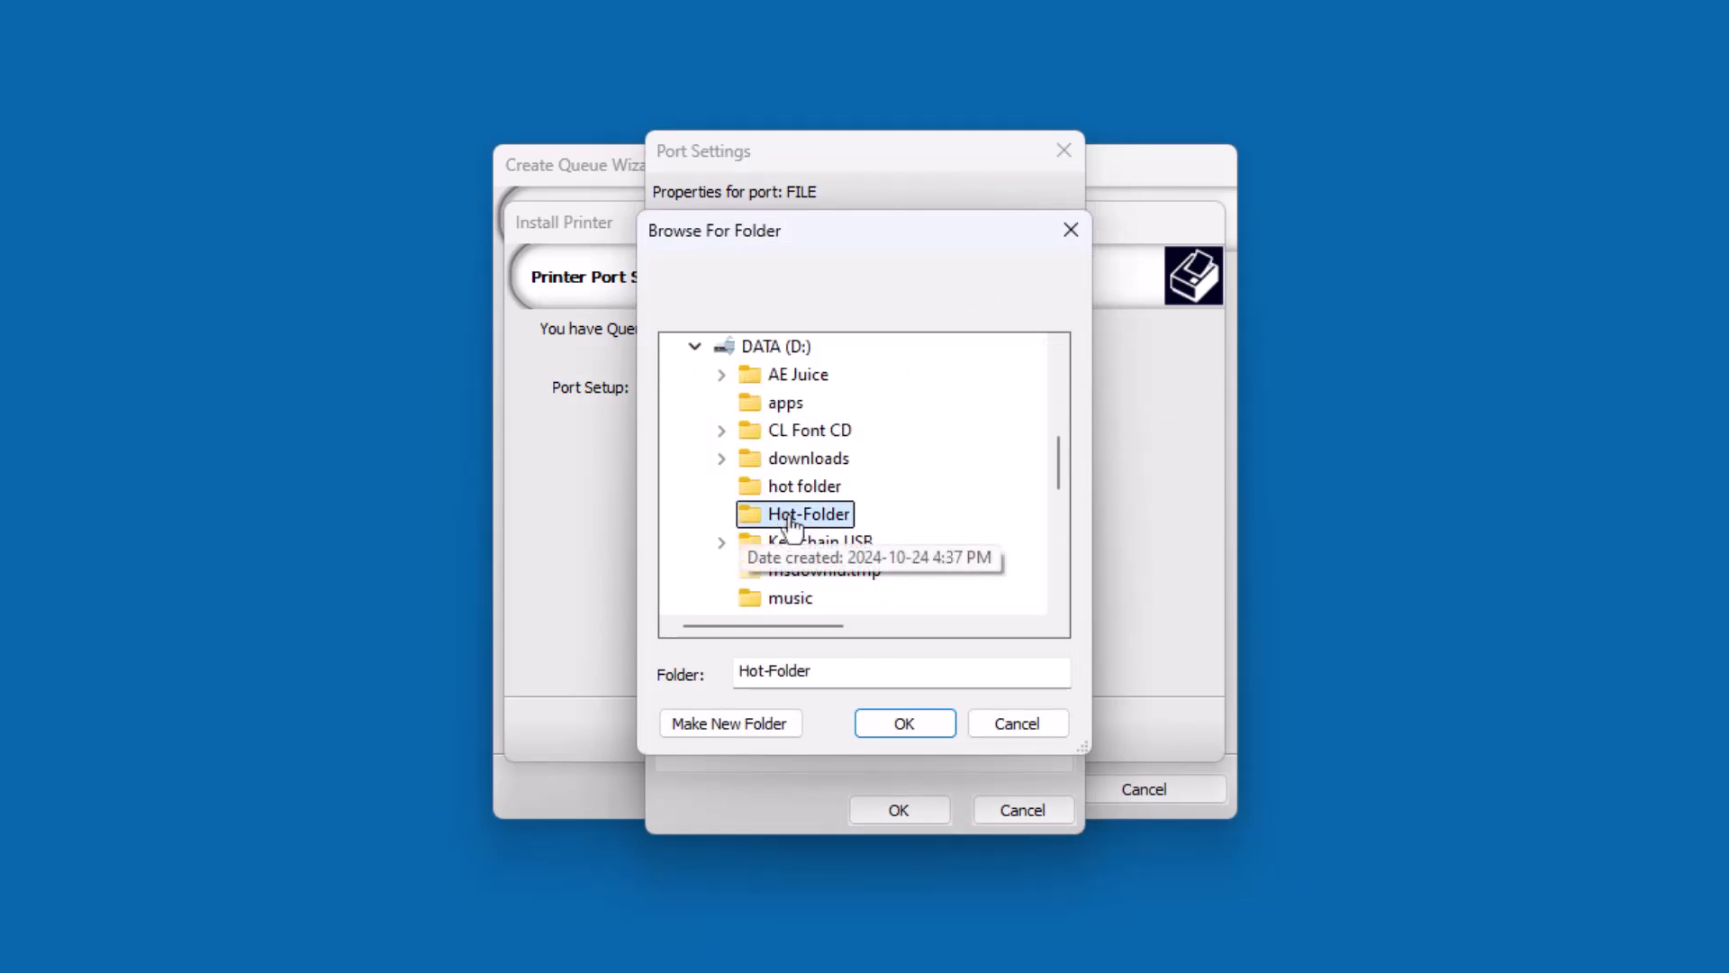
click(919, 731)
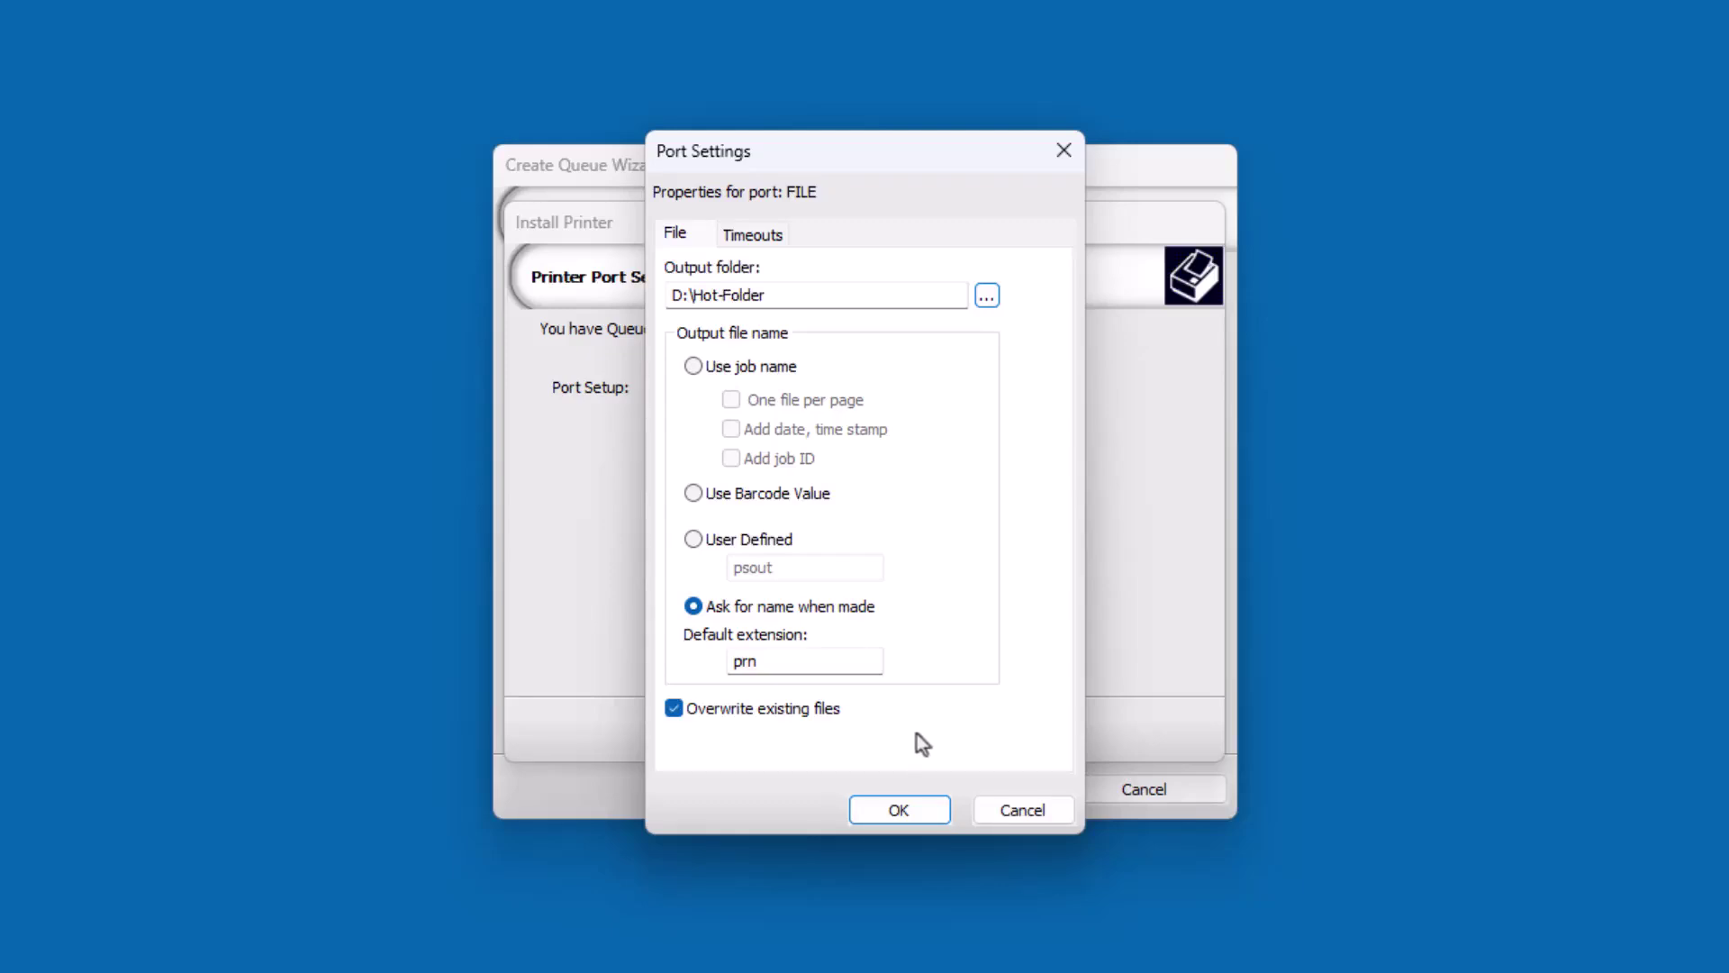
click(906, 807)
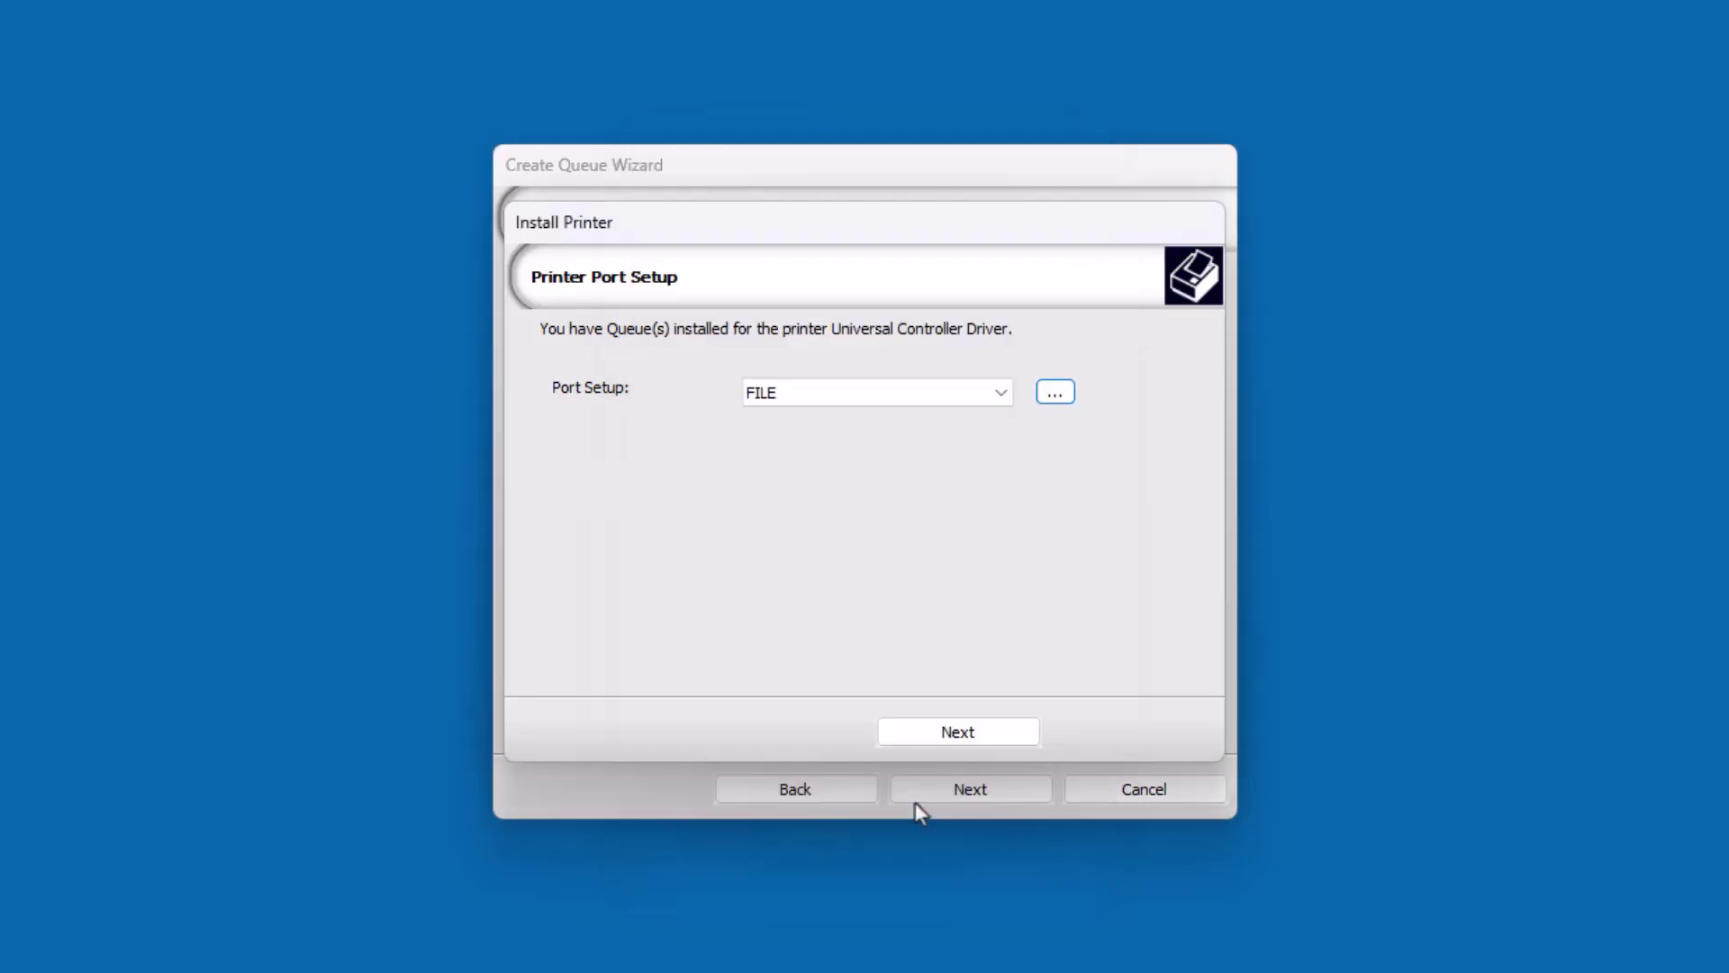
click(960, 738)
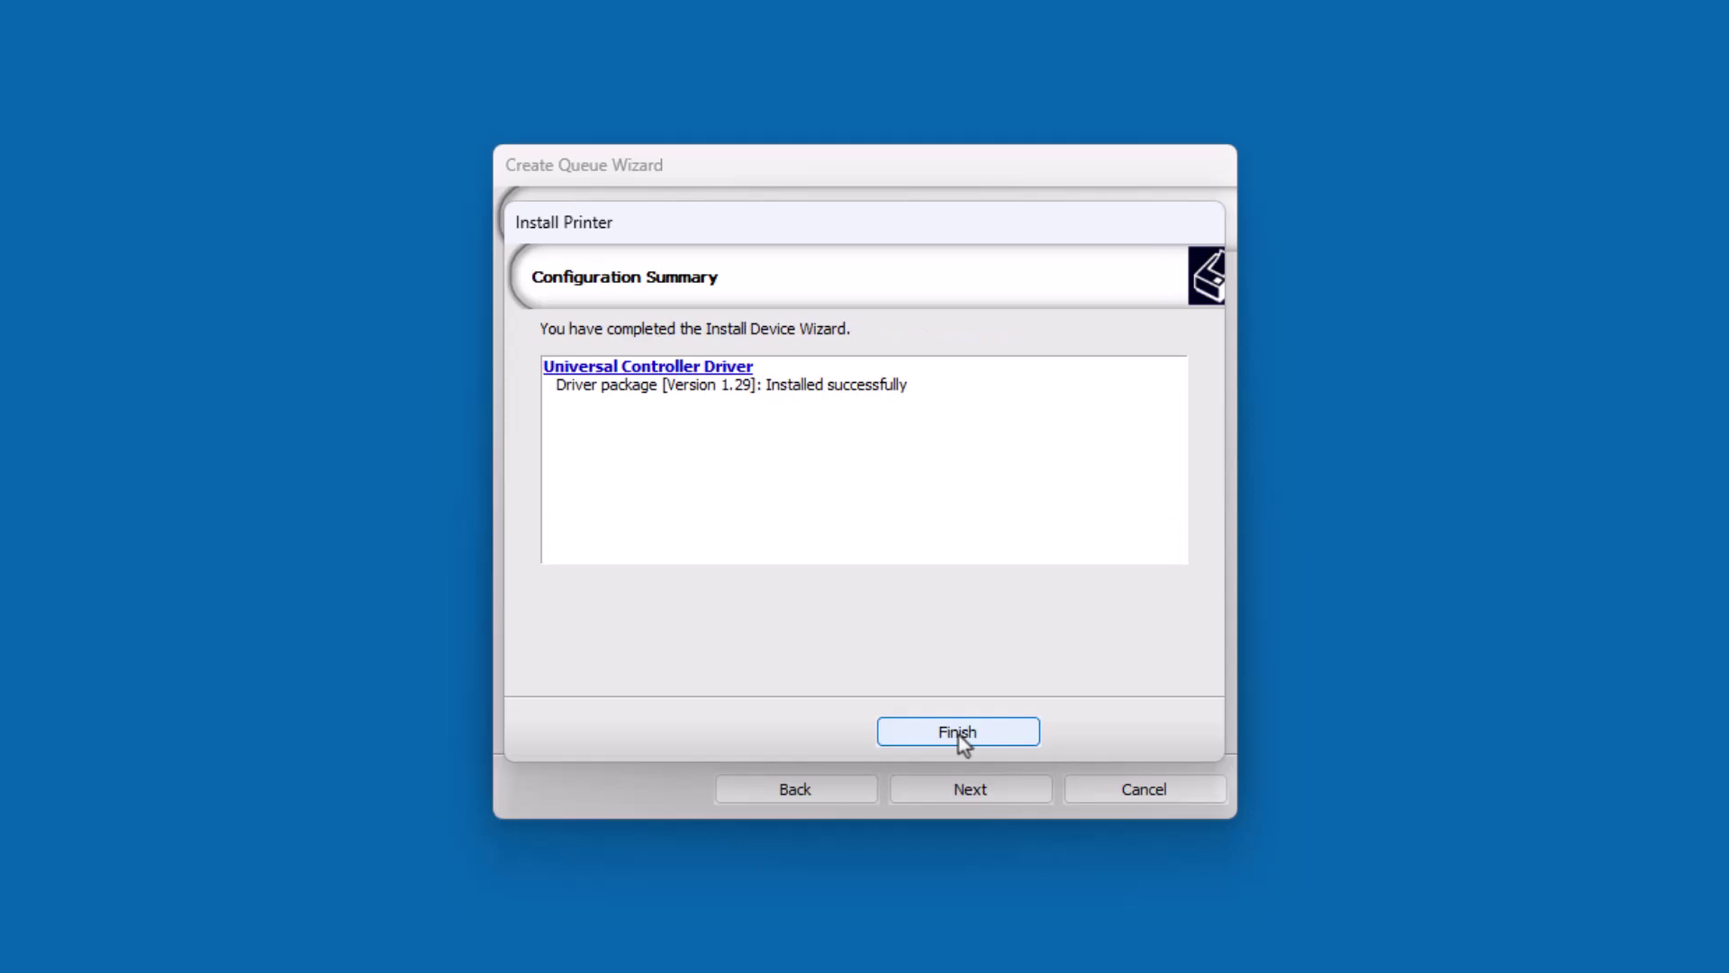
Finish the wizard and choose print mode Printmode 1 - 720x1800 6p CMYKW for the queue
click(958, 733)
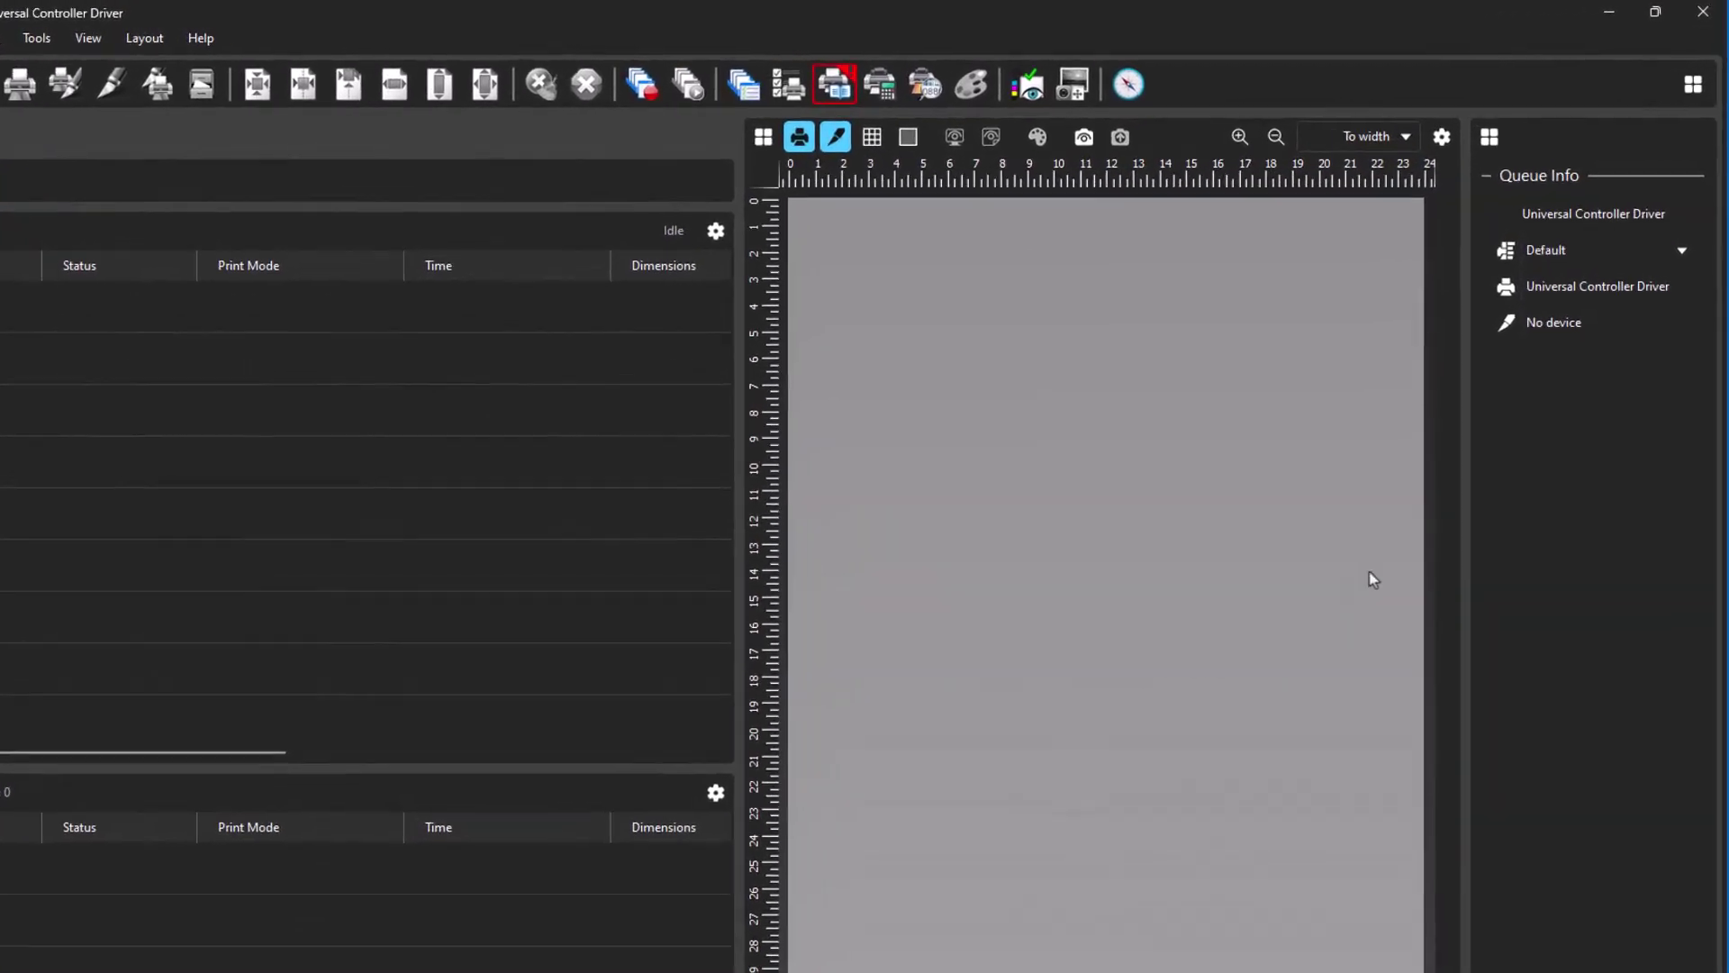
click(1681, 250)
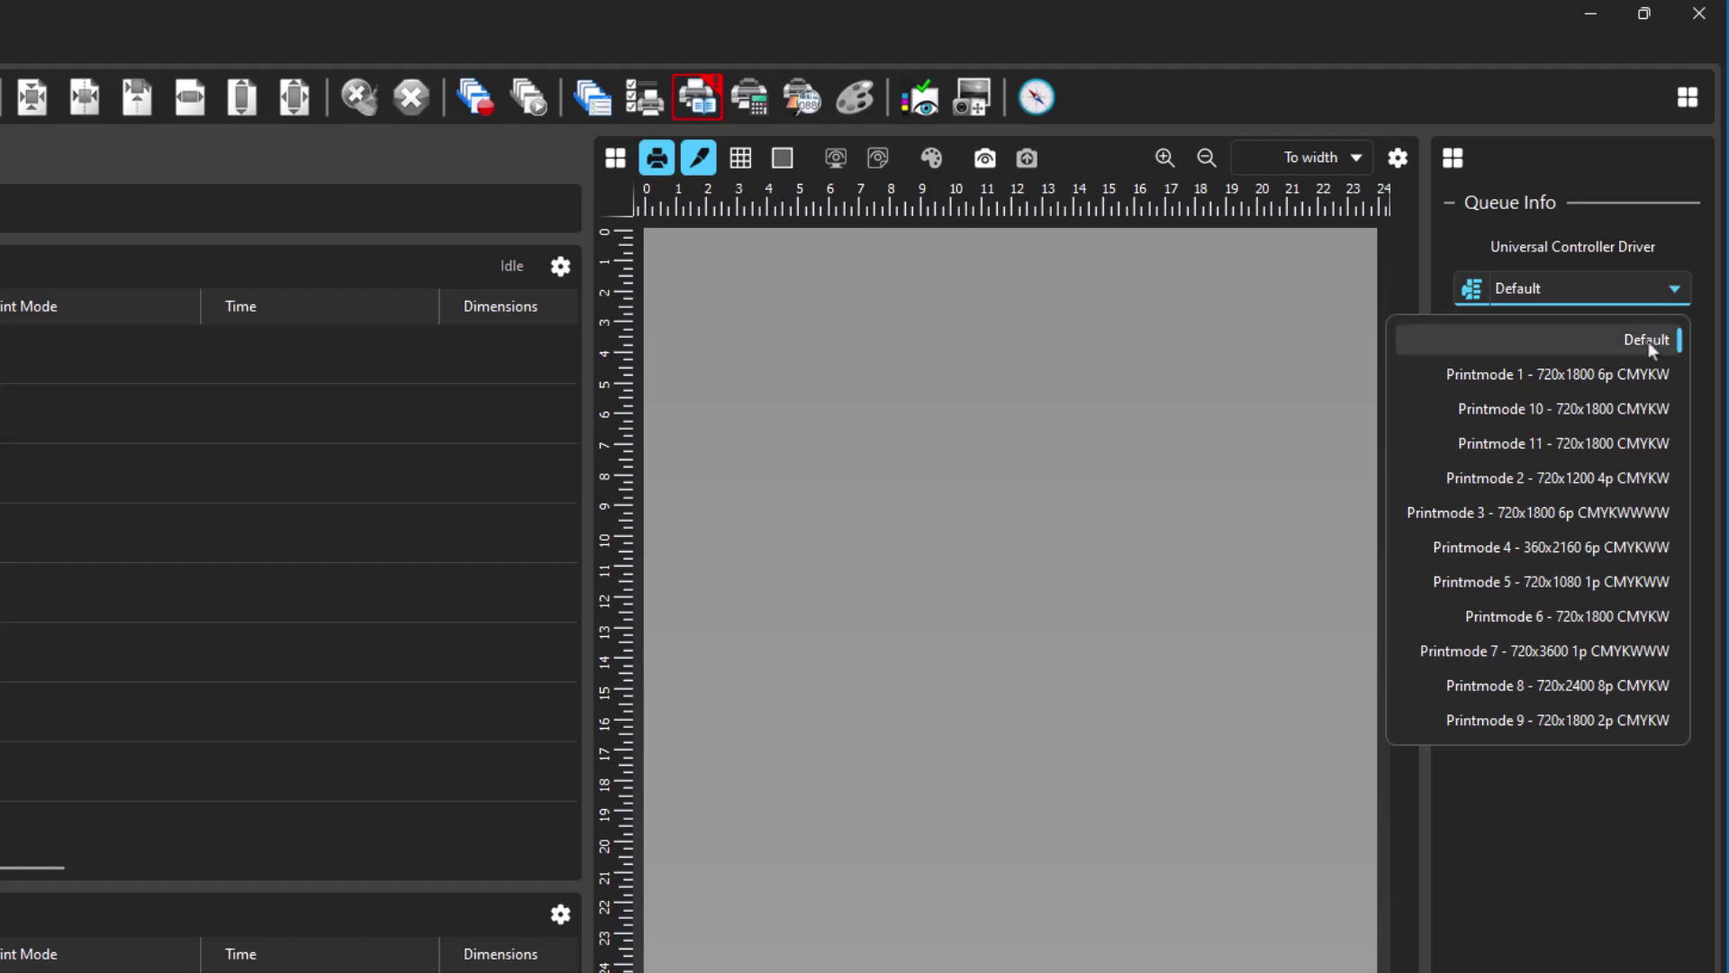
click(1644, 373)
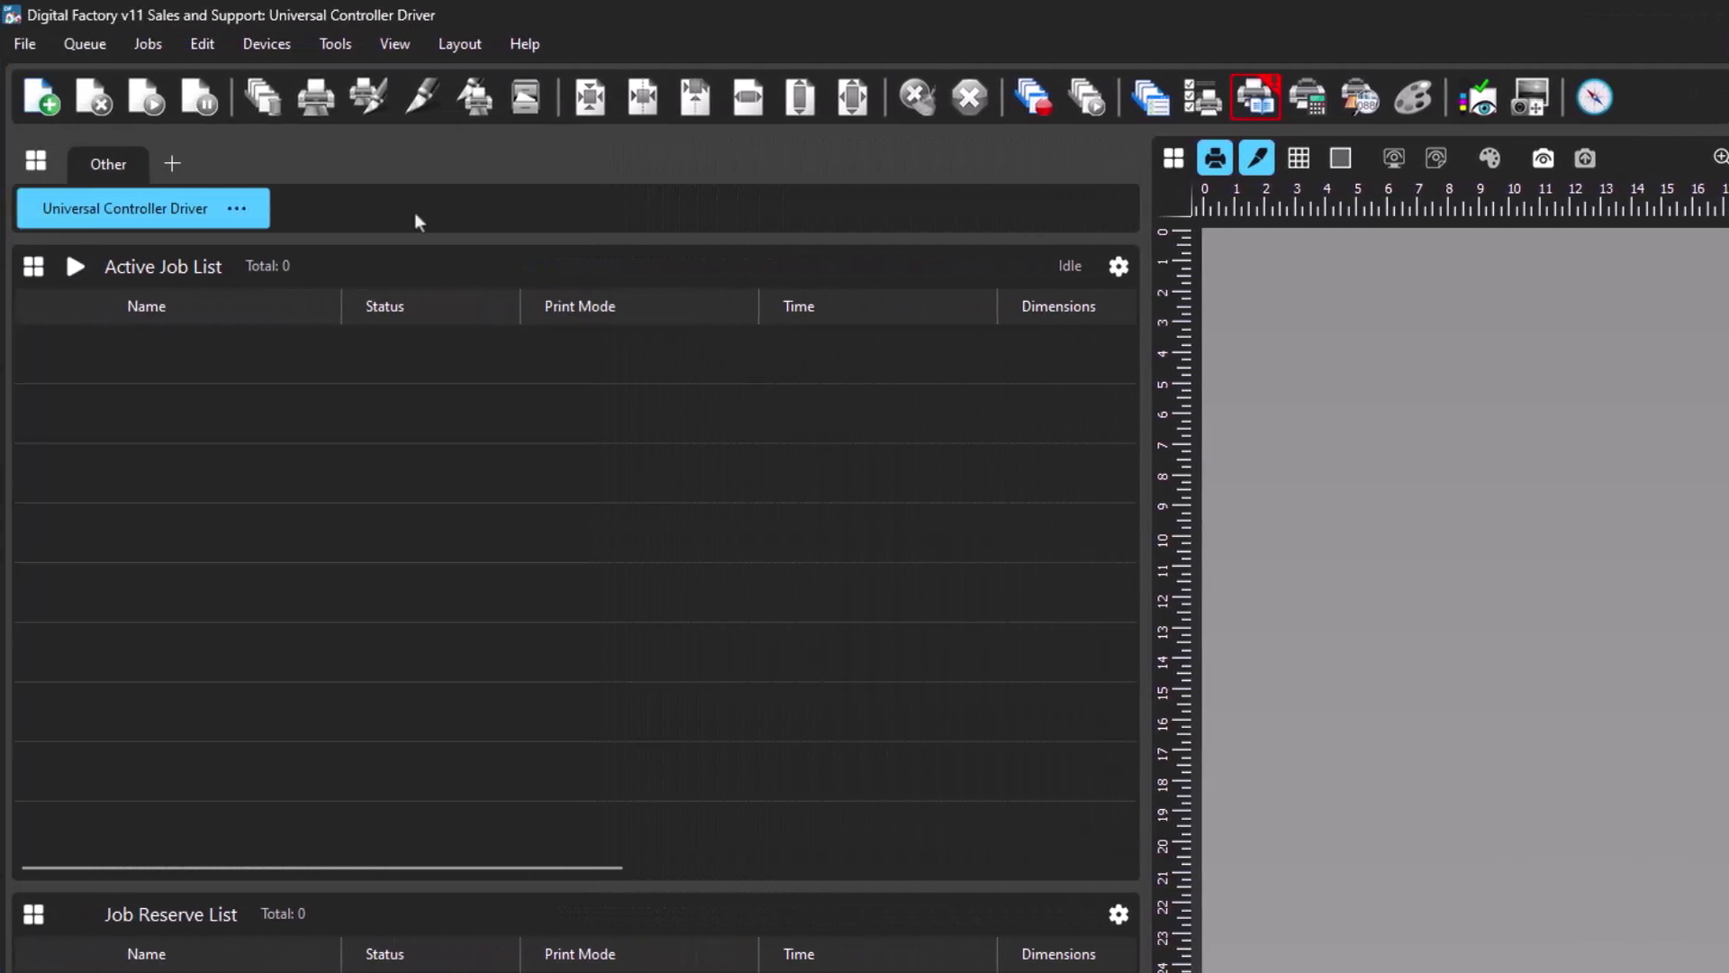
Add the Profile Test Chart test page via Devices > Print Test Page and select the new job
click(267, 43)
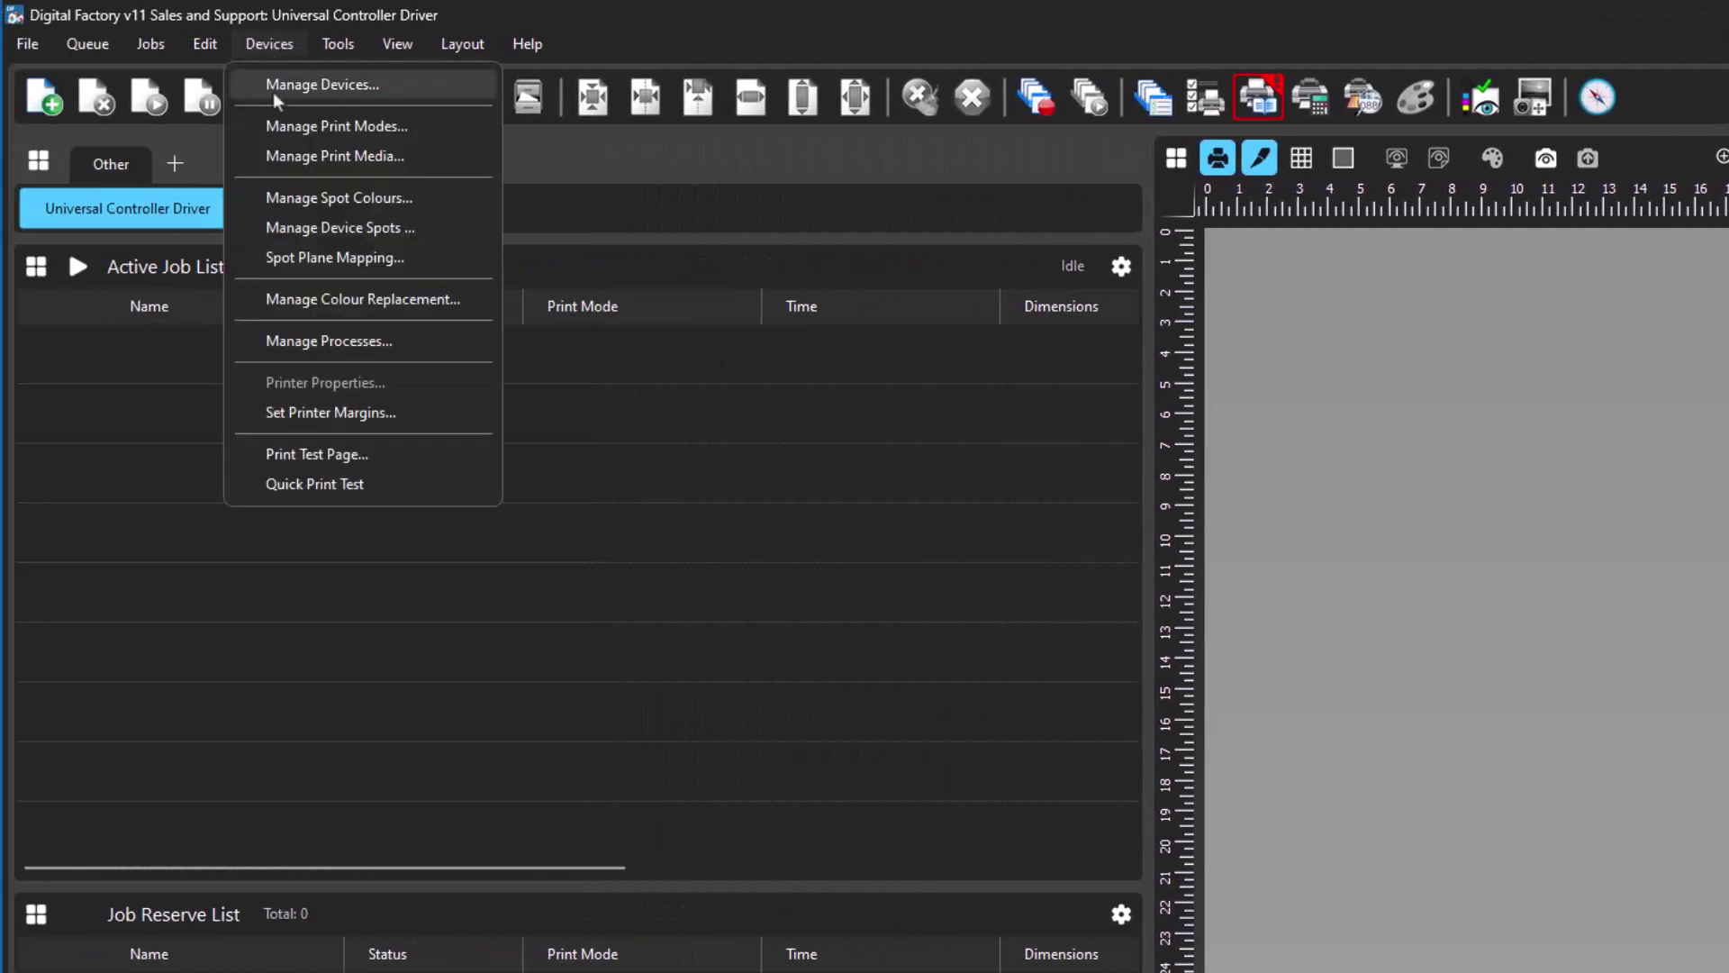
click(320, 455)
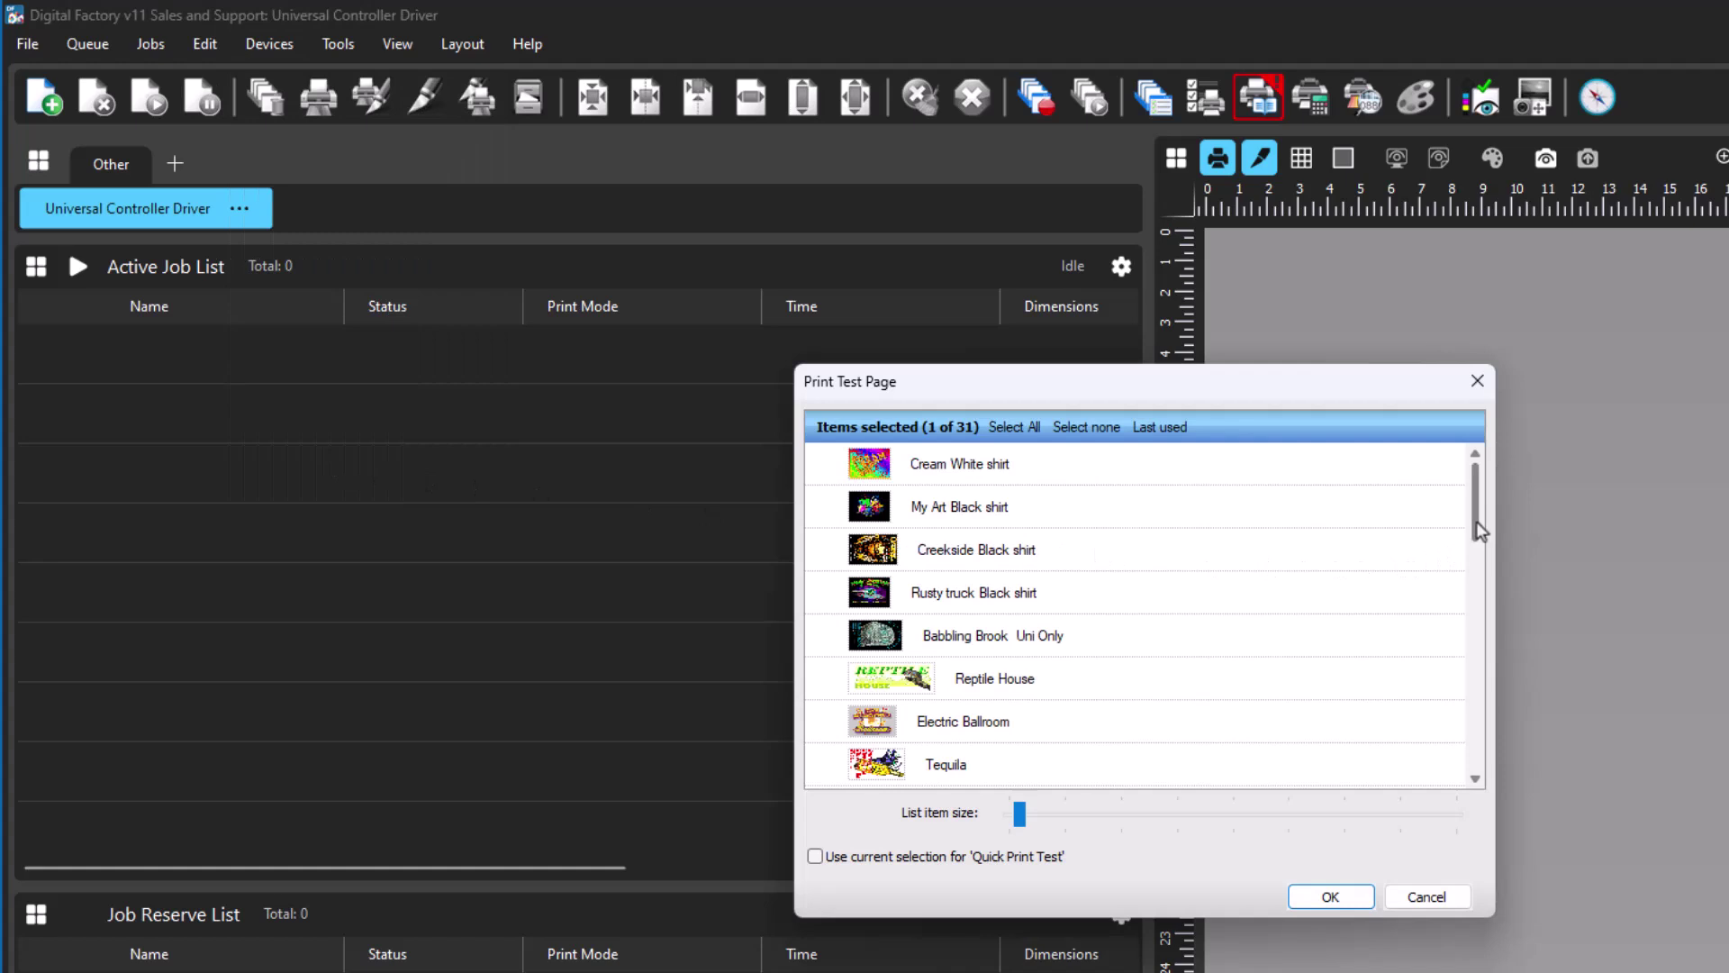
drag(1476, 521, 1468, 641)
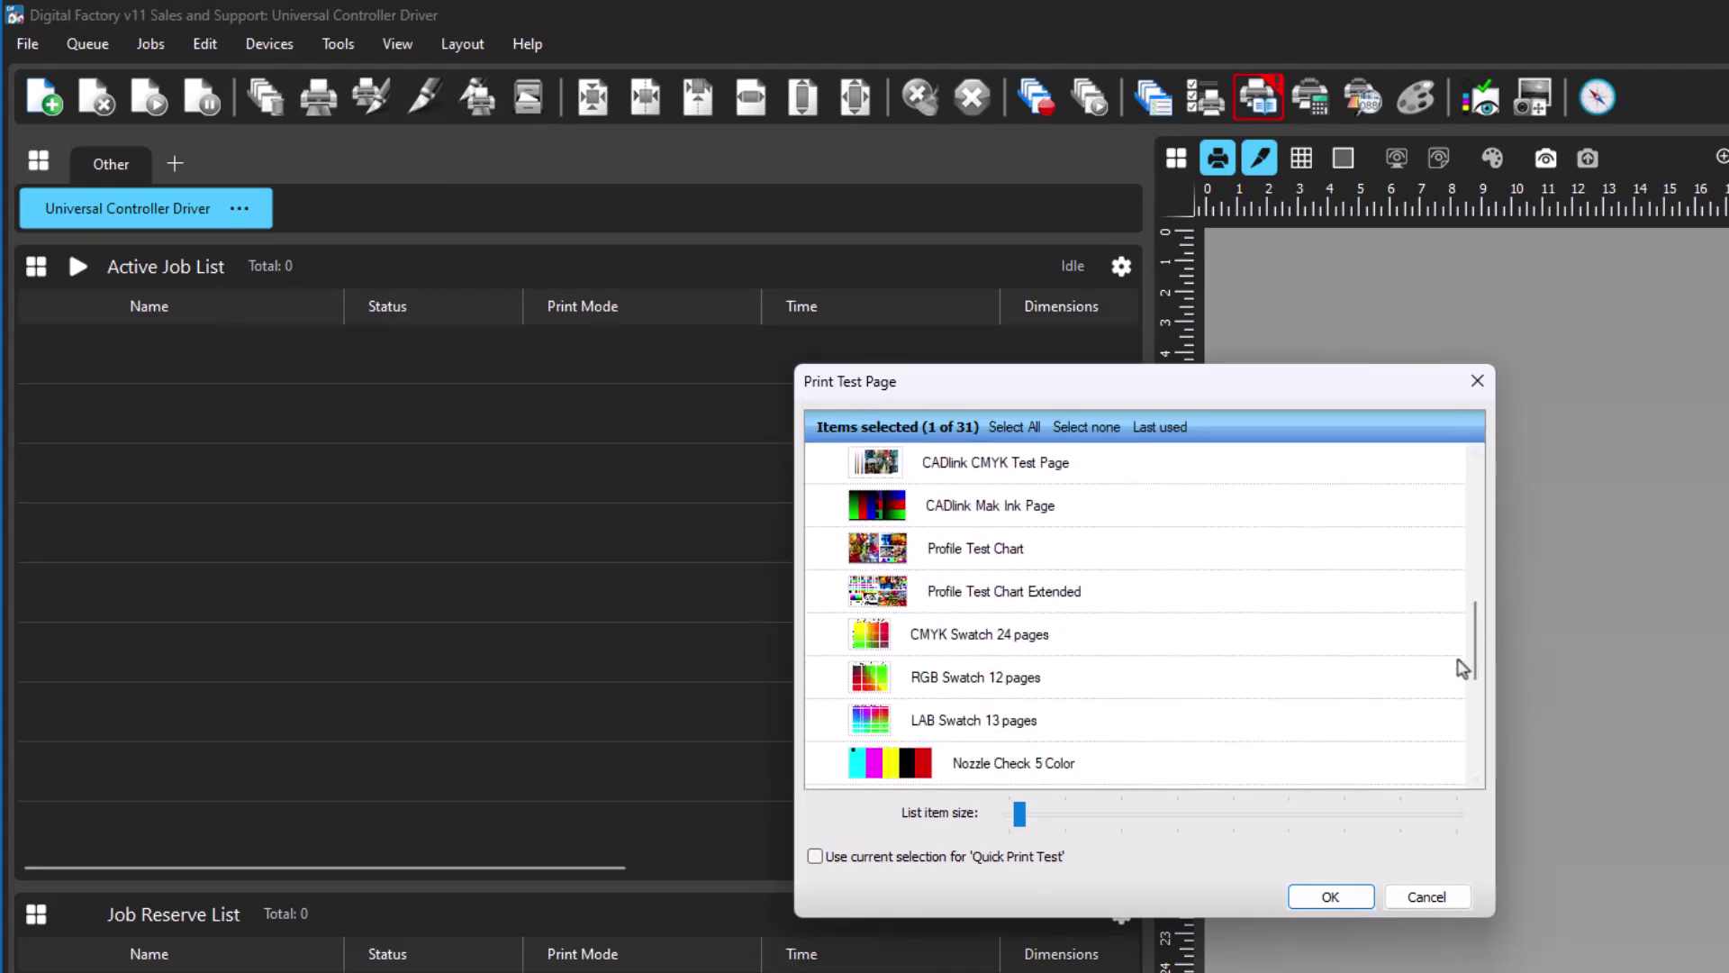
click(1035, 549)
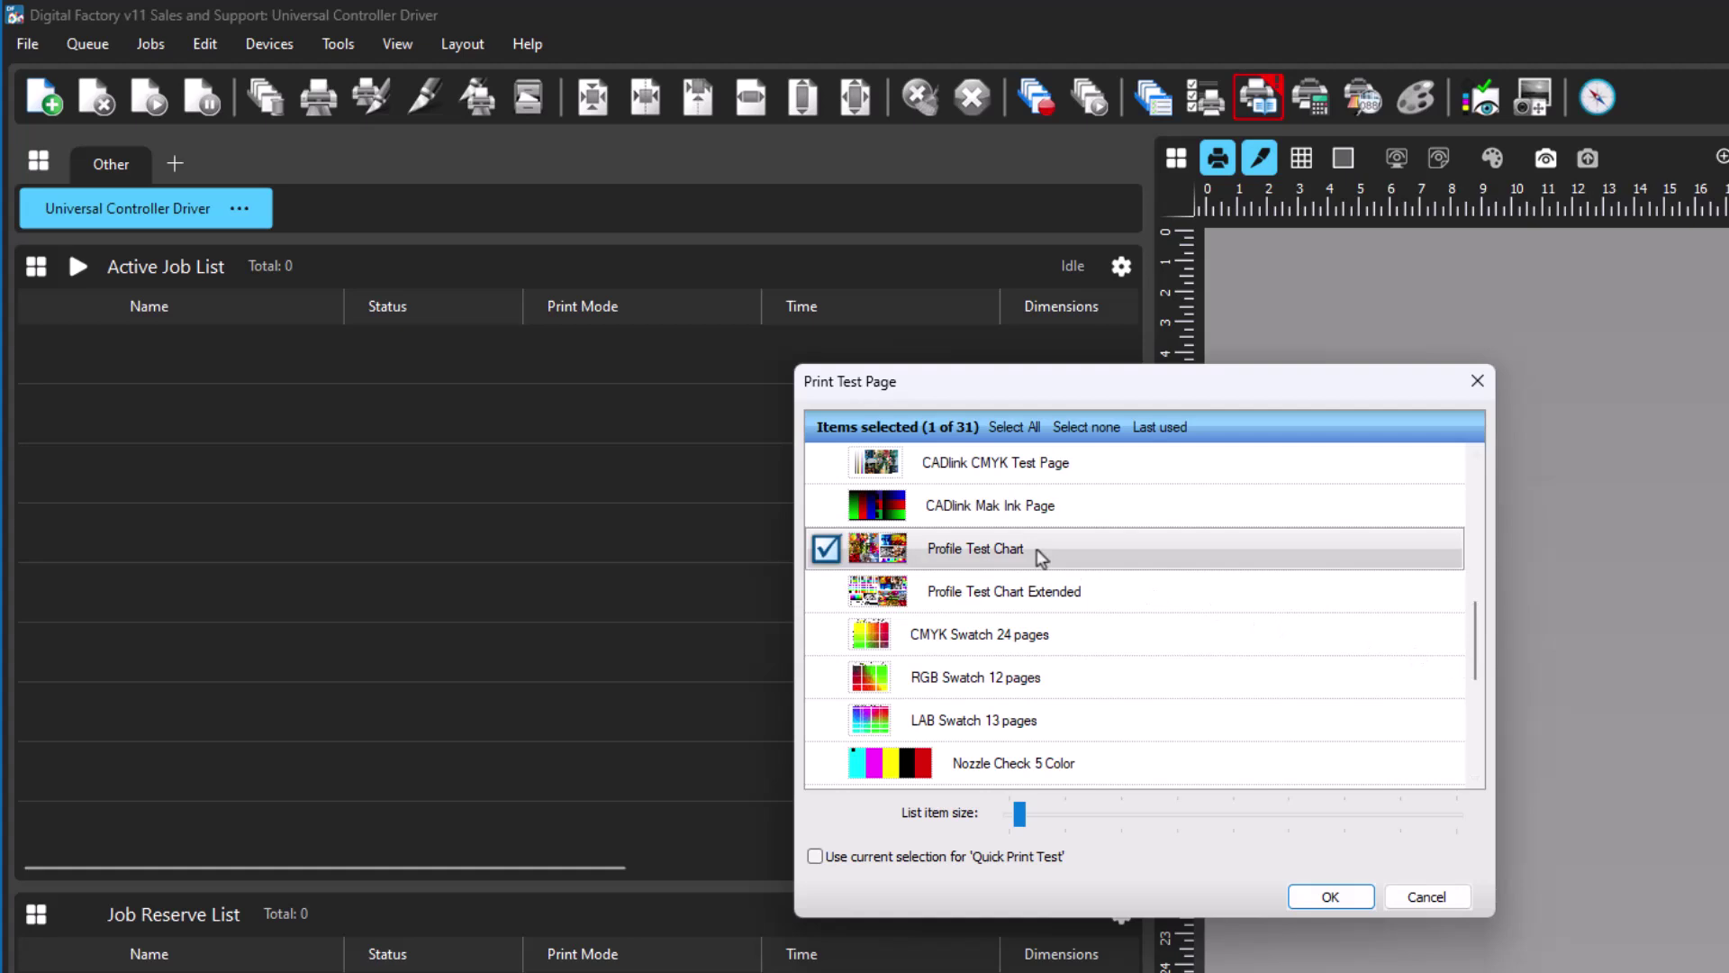
click(1311, 900)
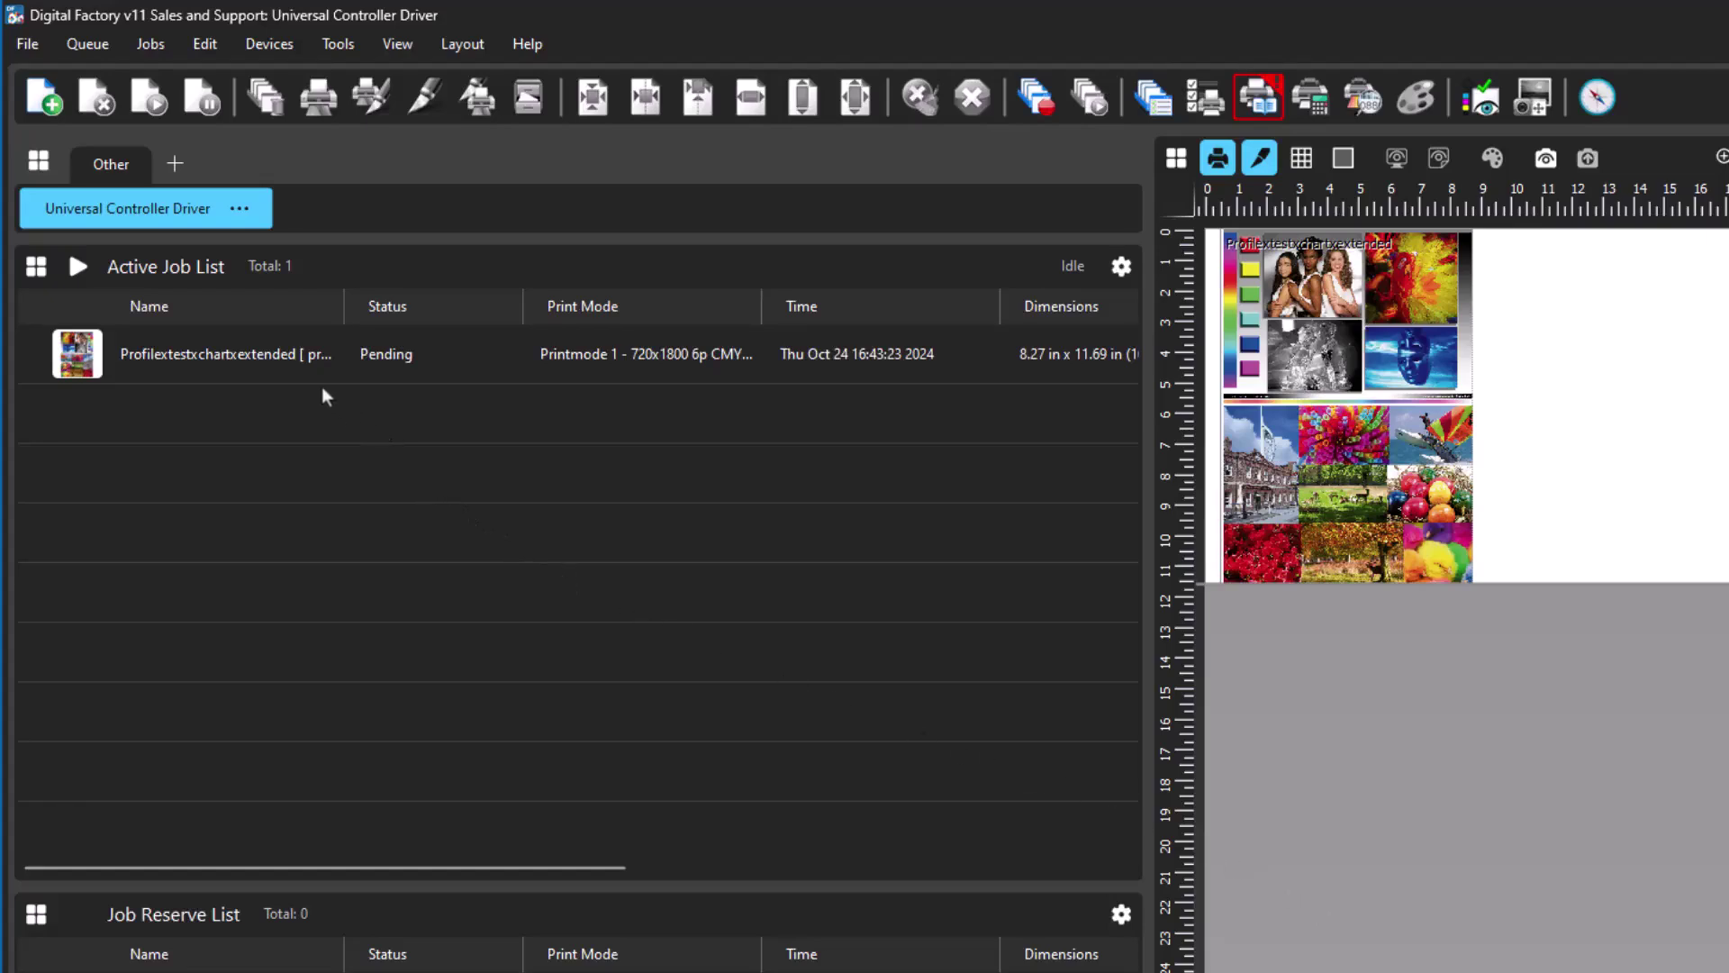
click(284, 354)
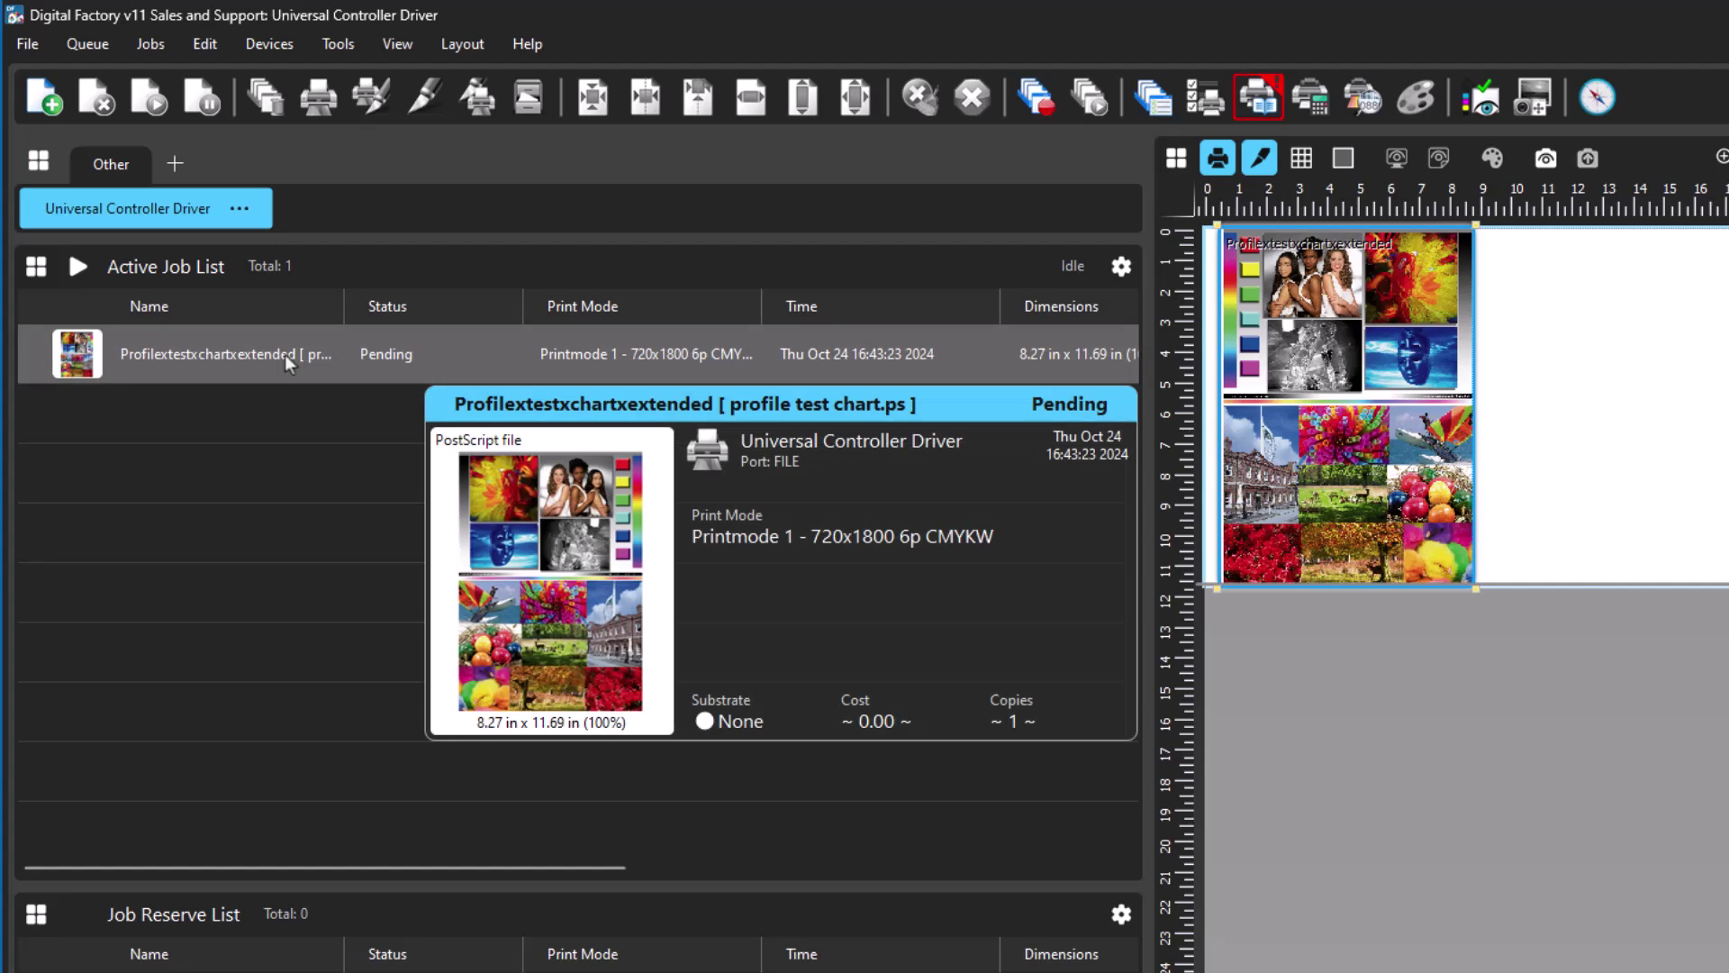
Print the profile test chart job, saving the .prn output in D:\Hot-Folder
click(317, 99)
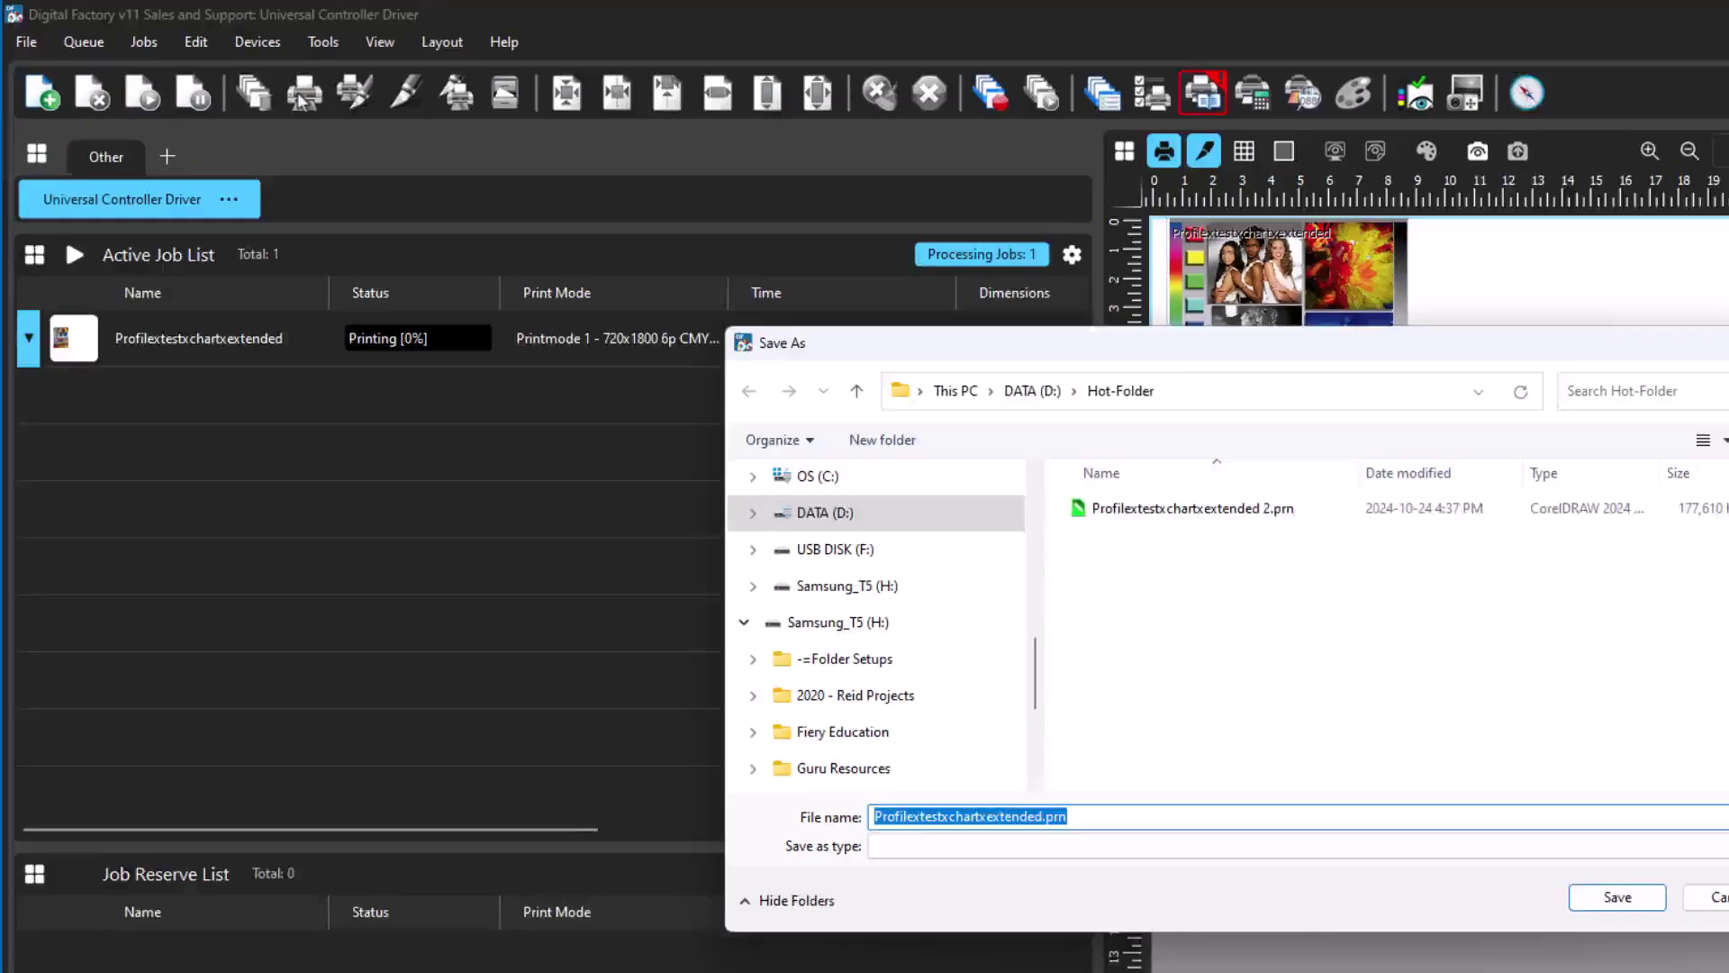
click(1617, 897)
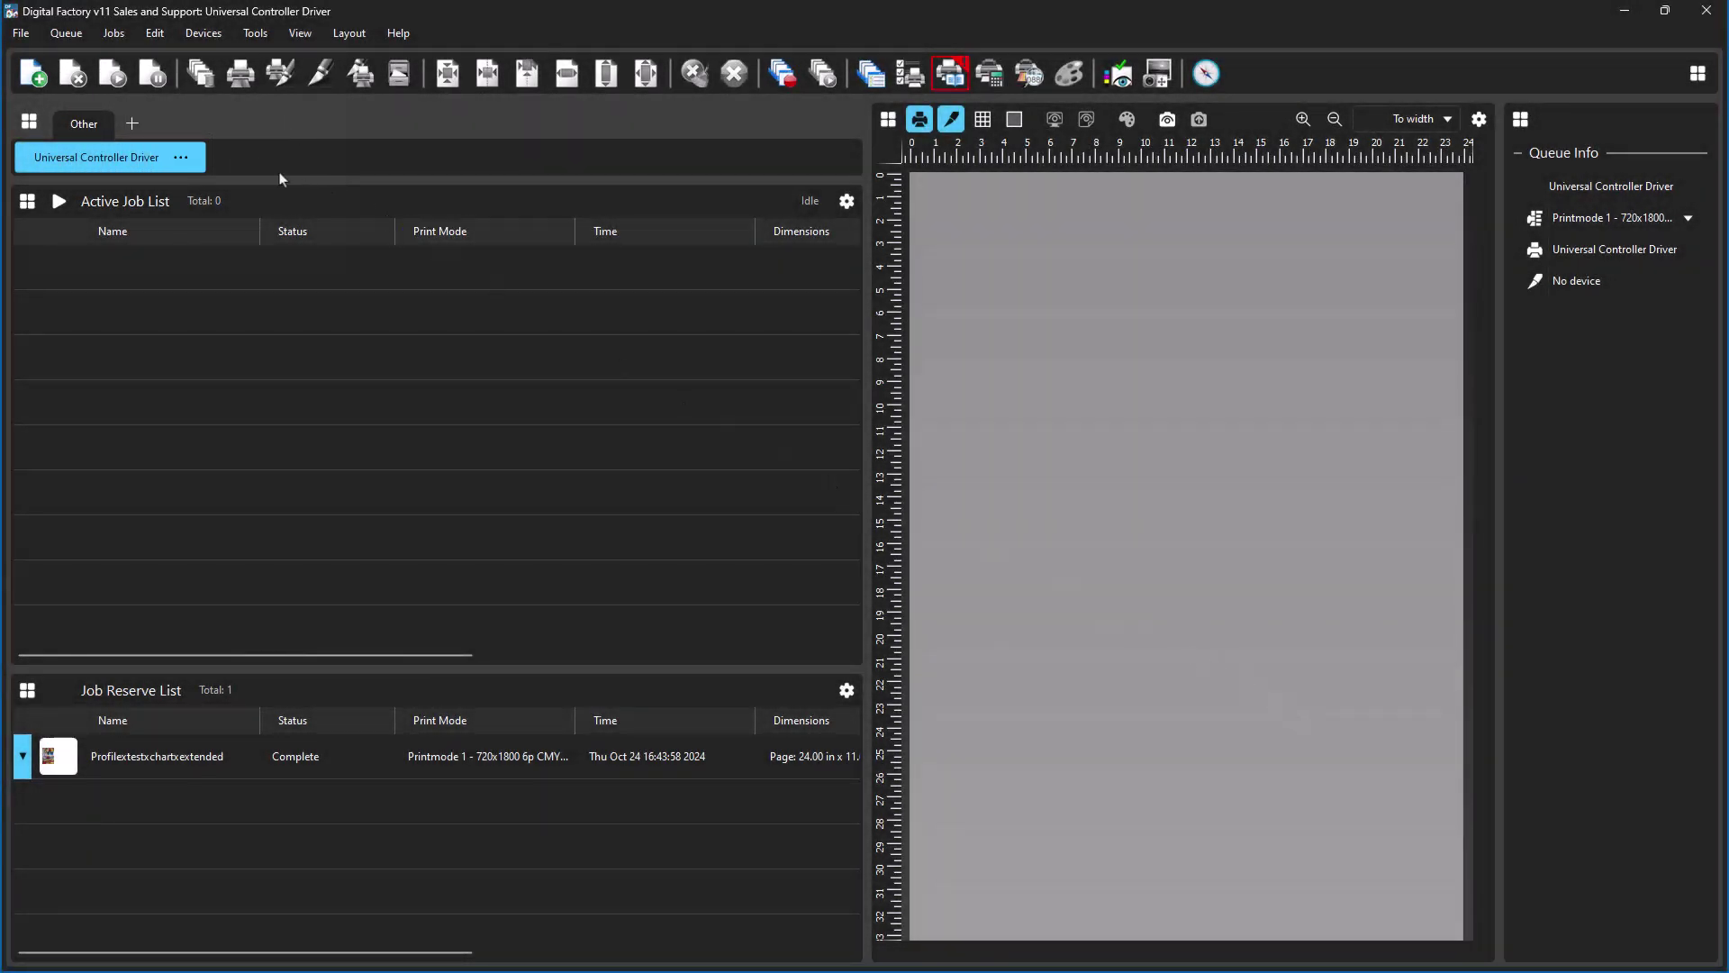
Open the Universal Controller Driver queue's Queue Properties at Colour Layer > Printer Options
click(116, 157)
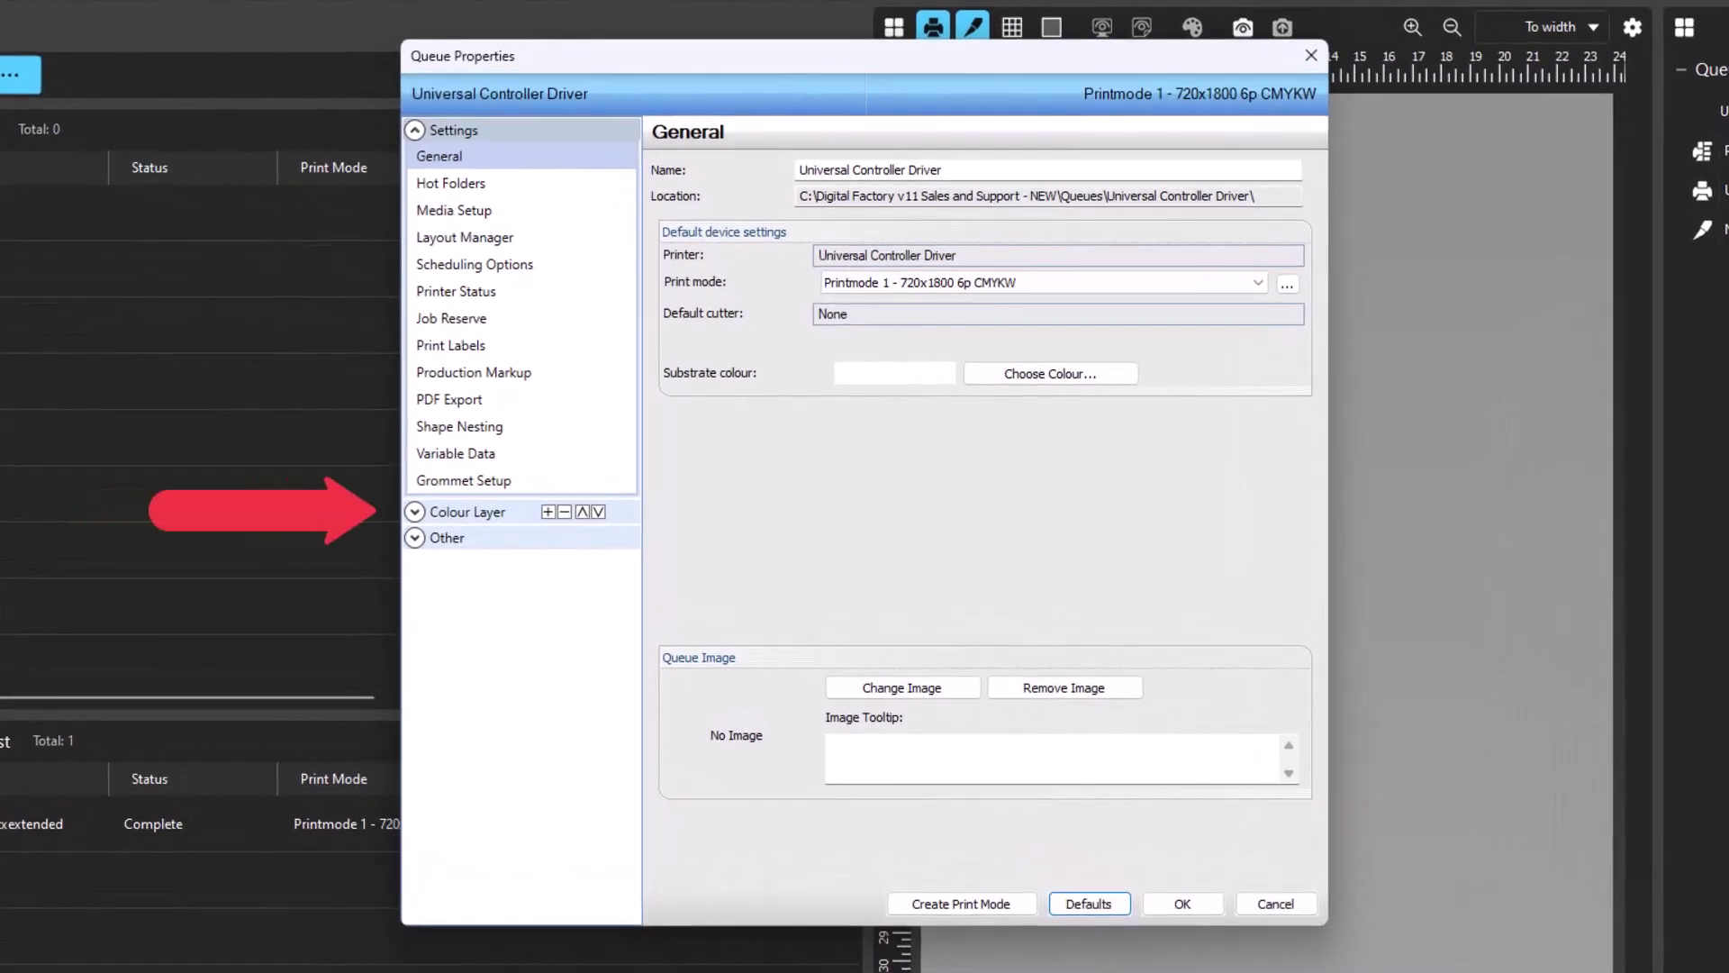
click(415, 513)
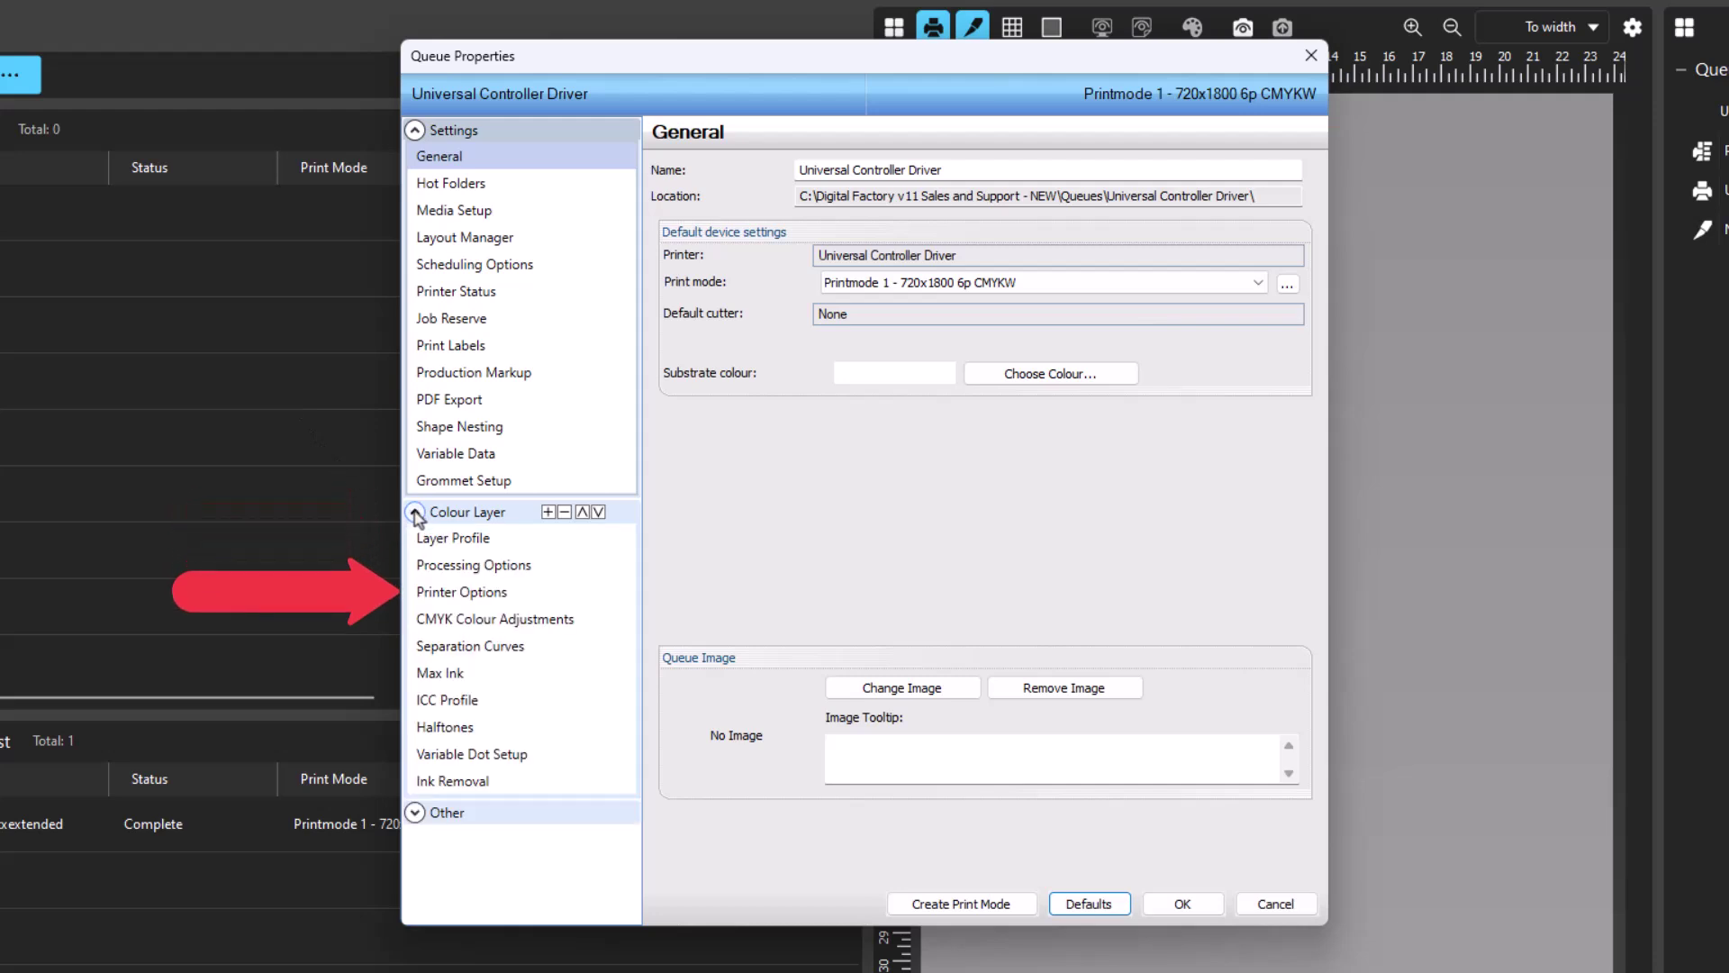
click(466, 594)
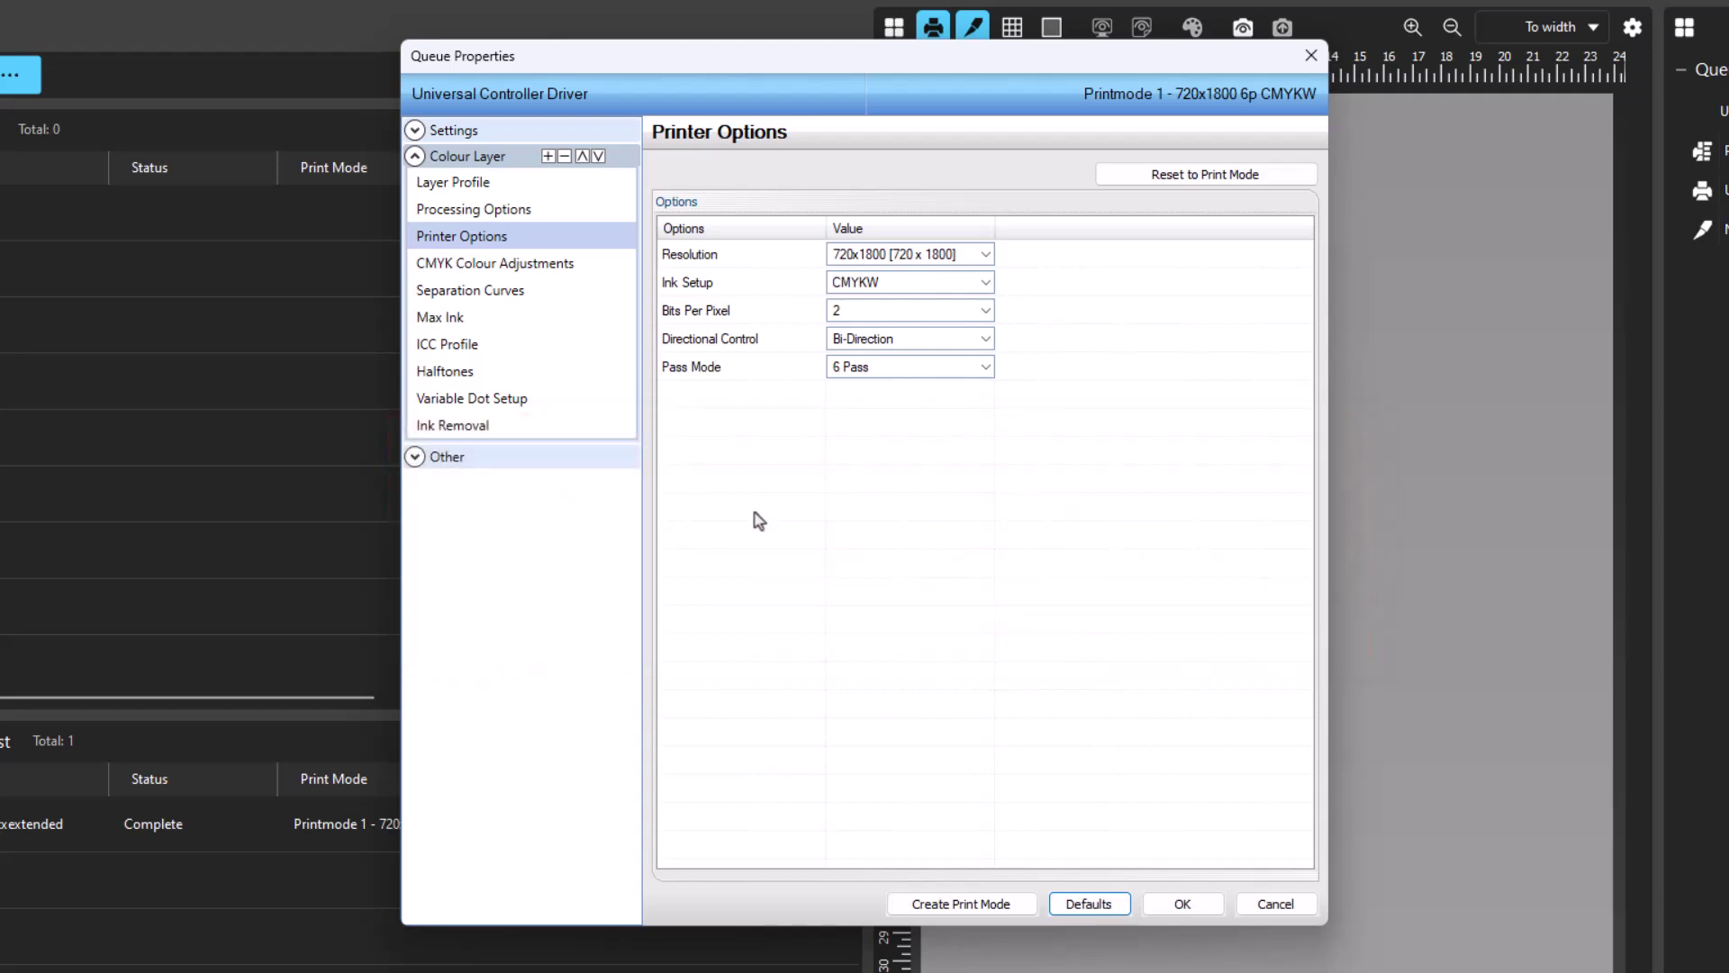
Switch Ink Setup from CMYKW to CMYKWW and show the Processing Options page
click(986, 283)
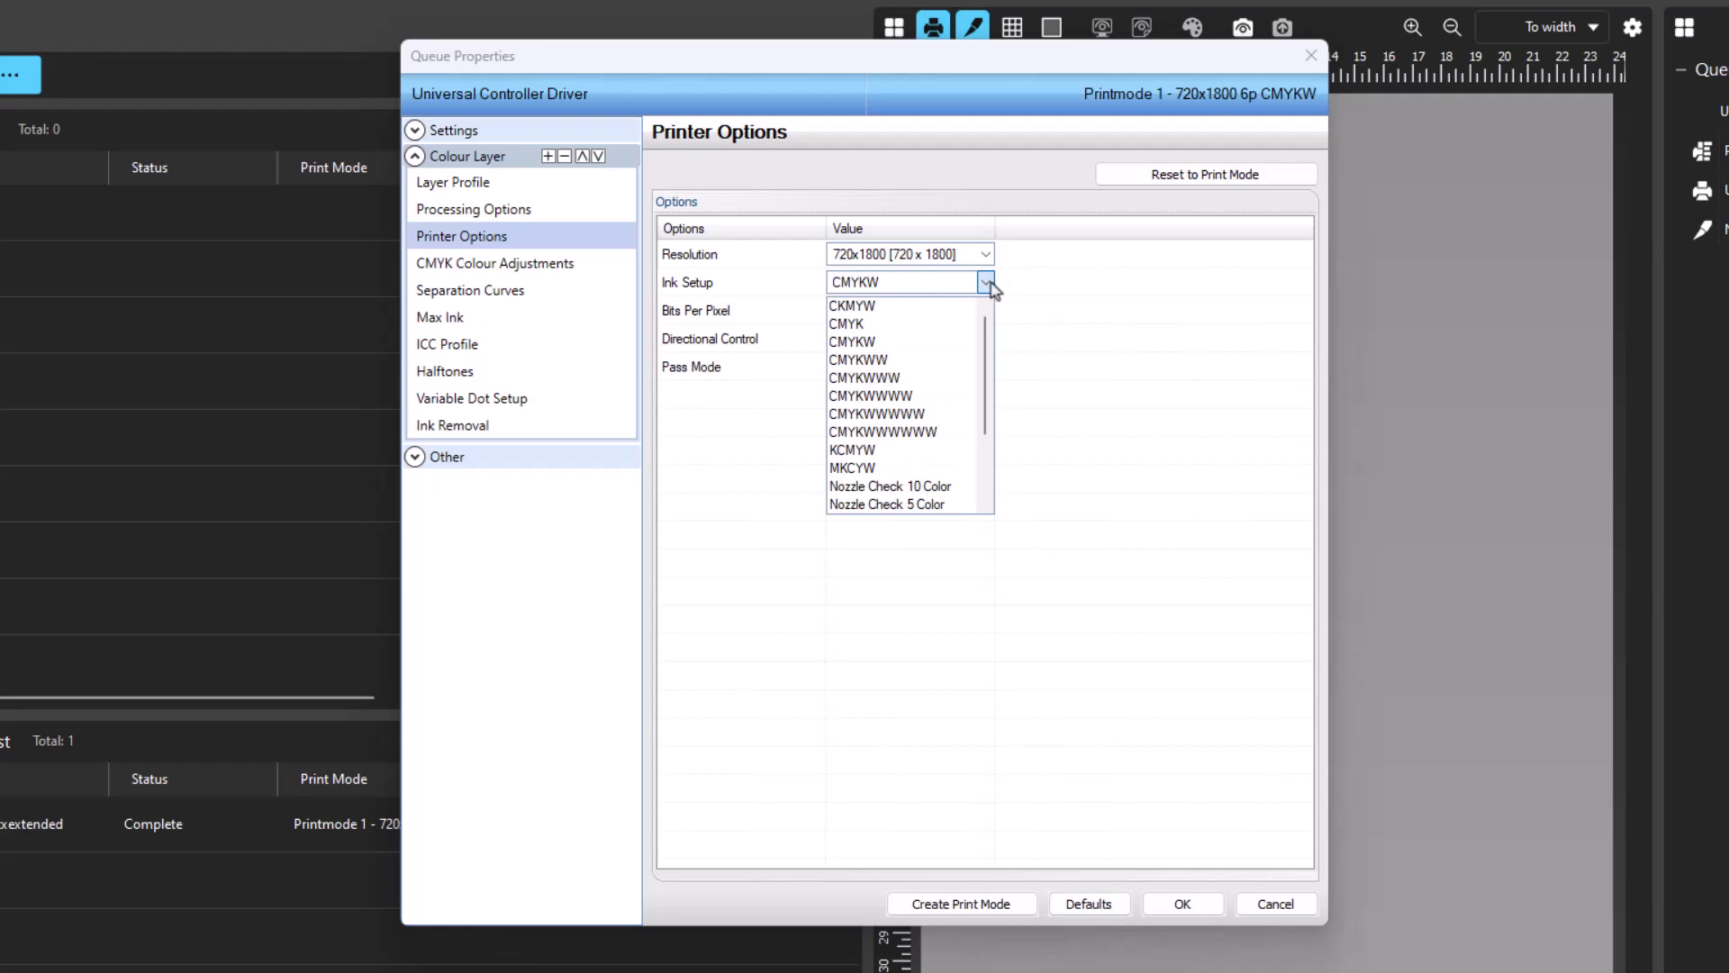
click(945, 360)
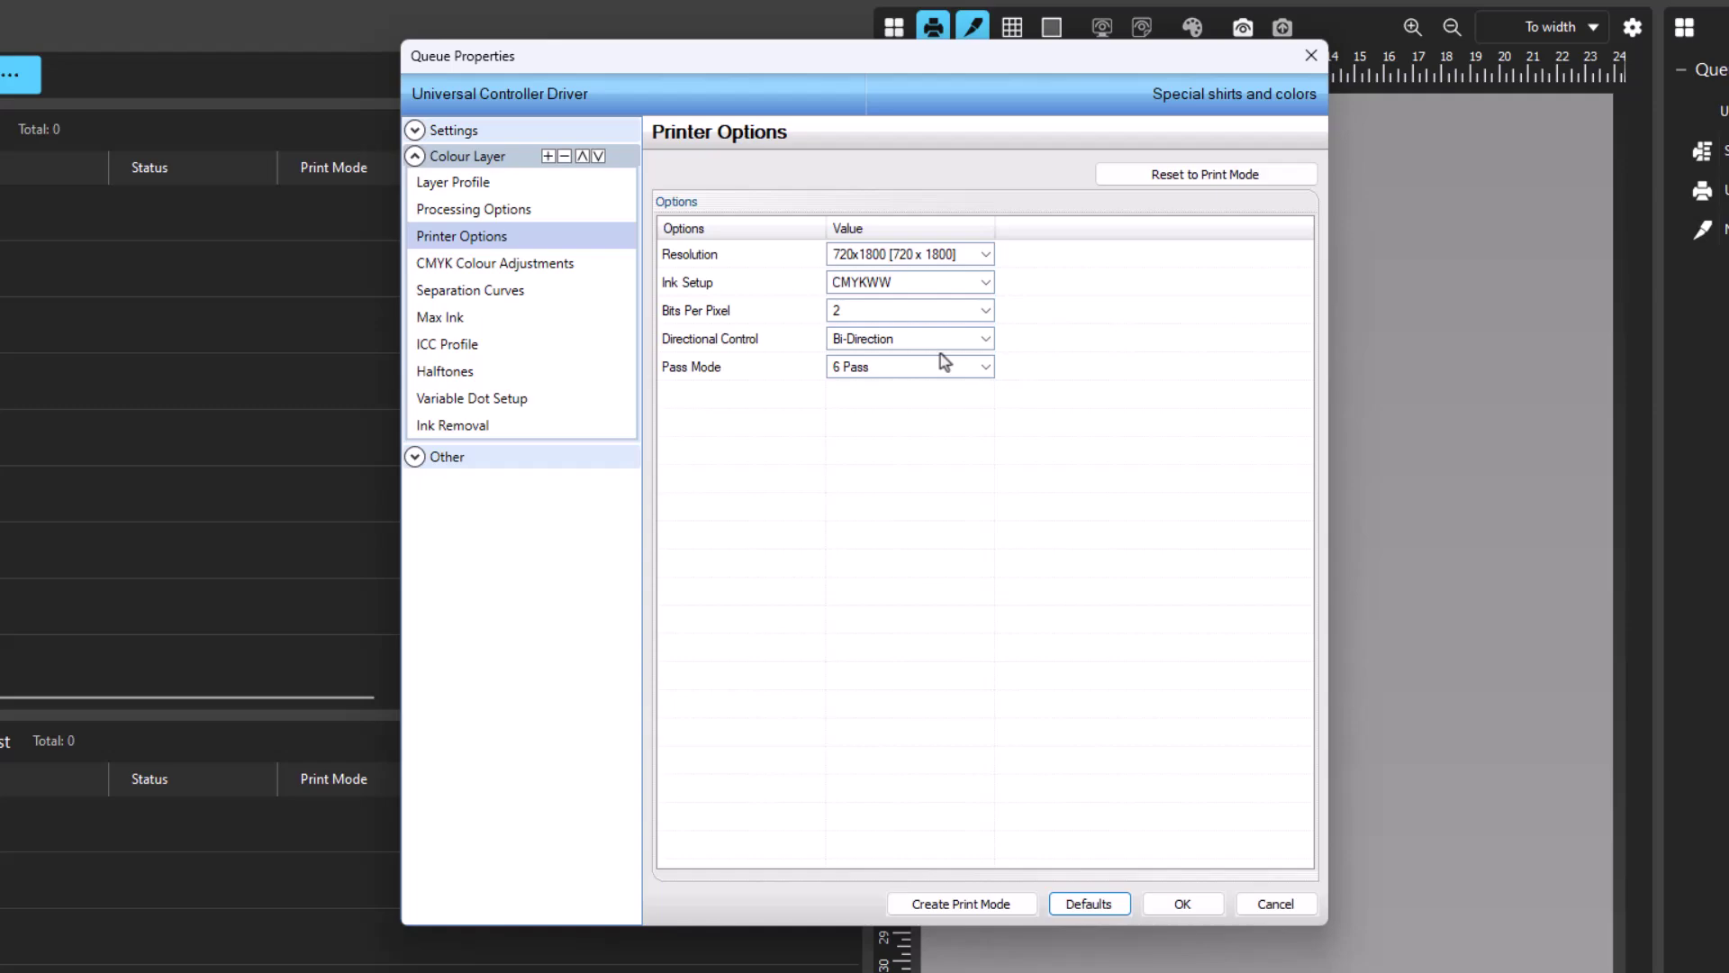
click(505, 215)
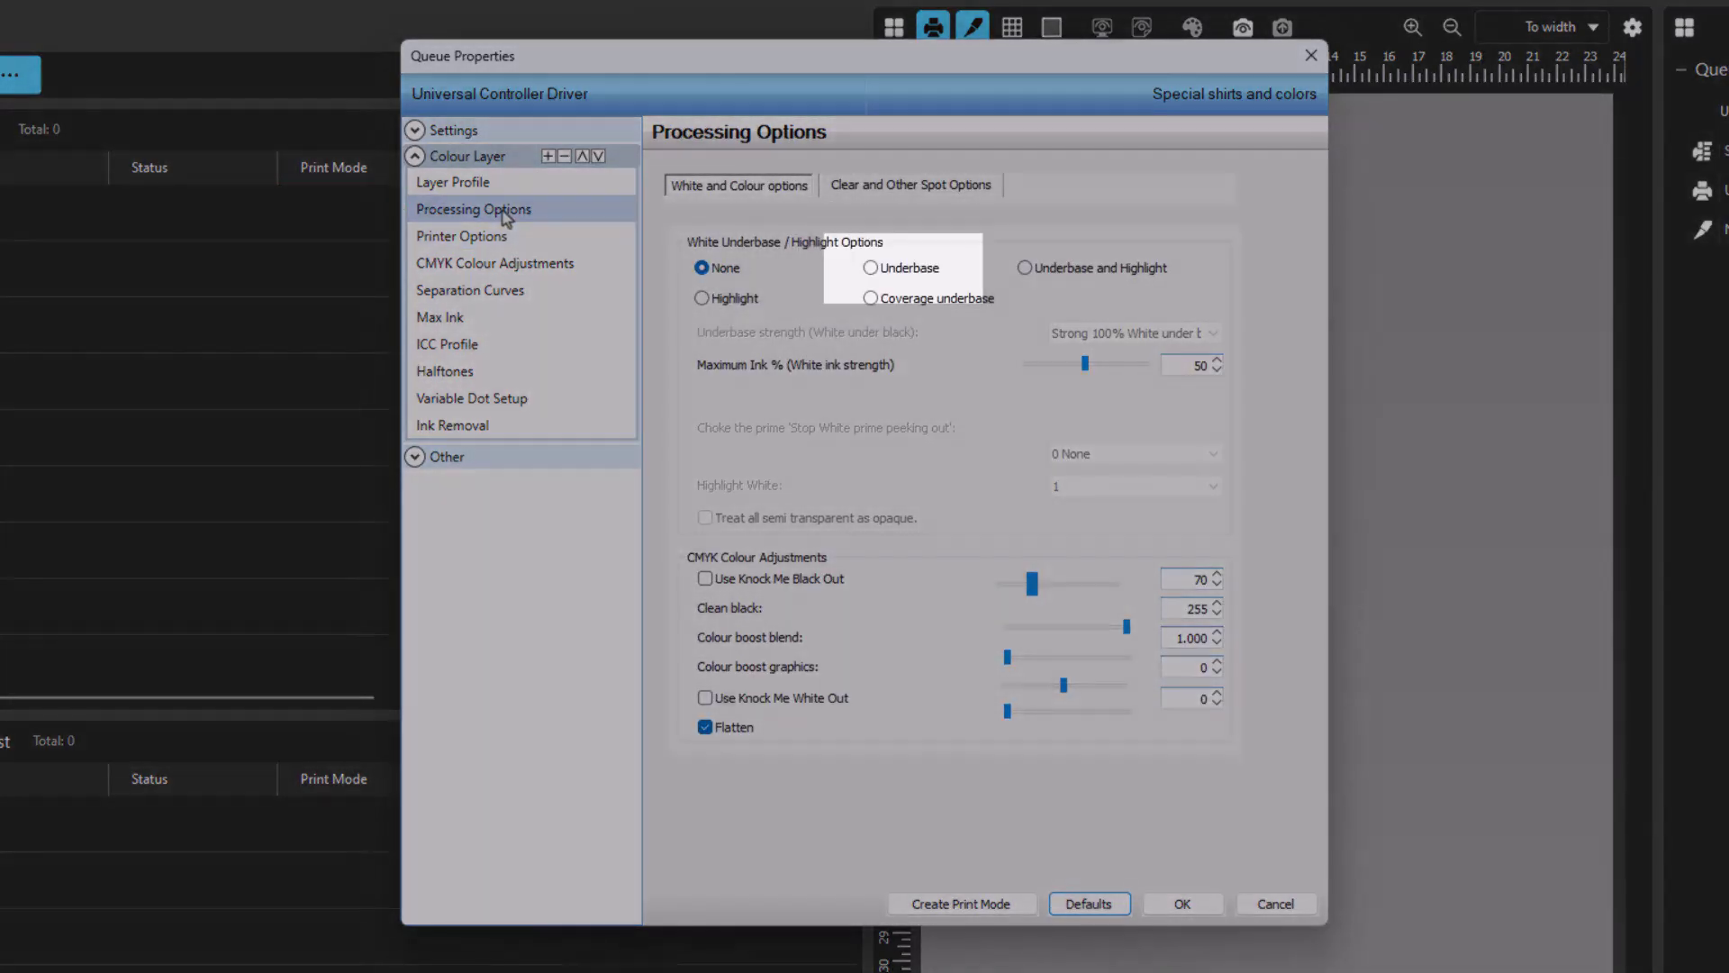
Choose Underbase under White Underbase / Highlight Options and confirm the queue properties
click(870, 268)
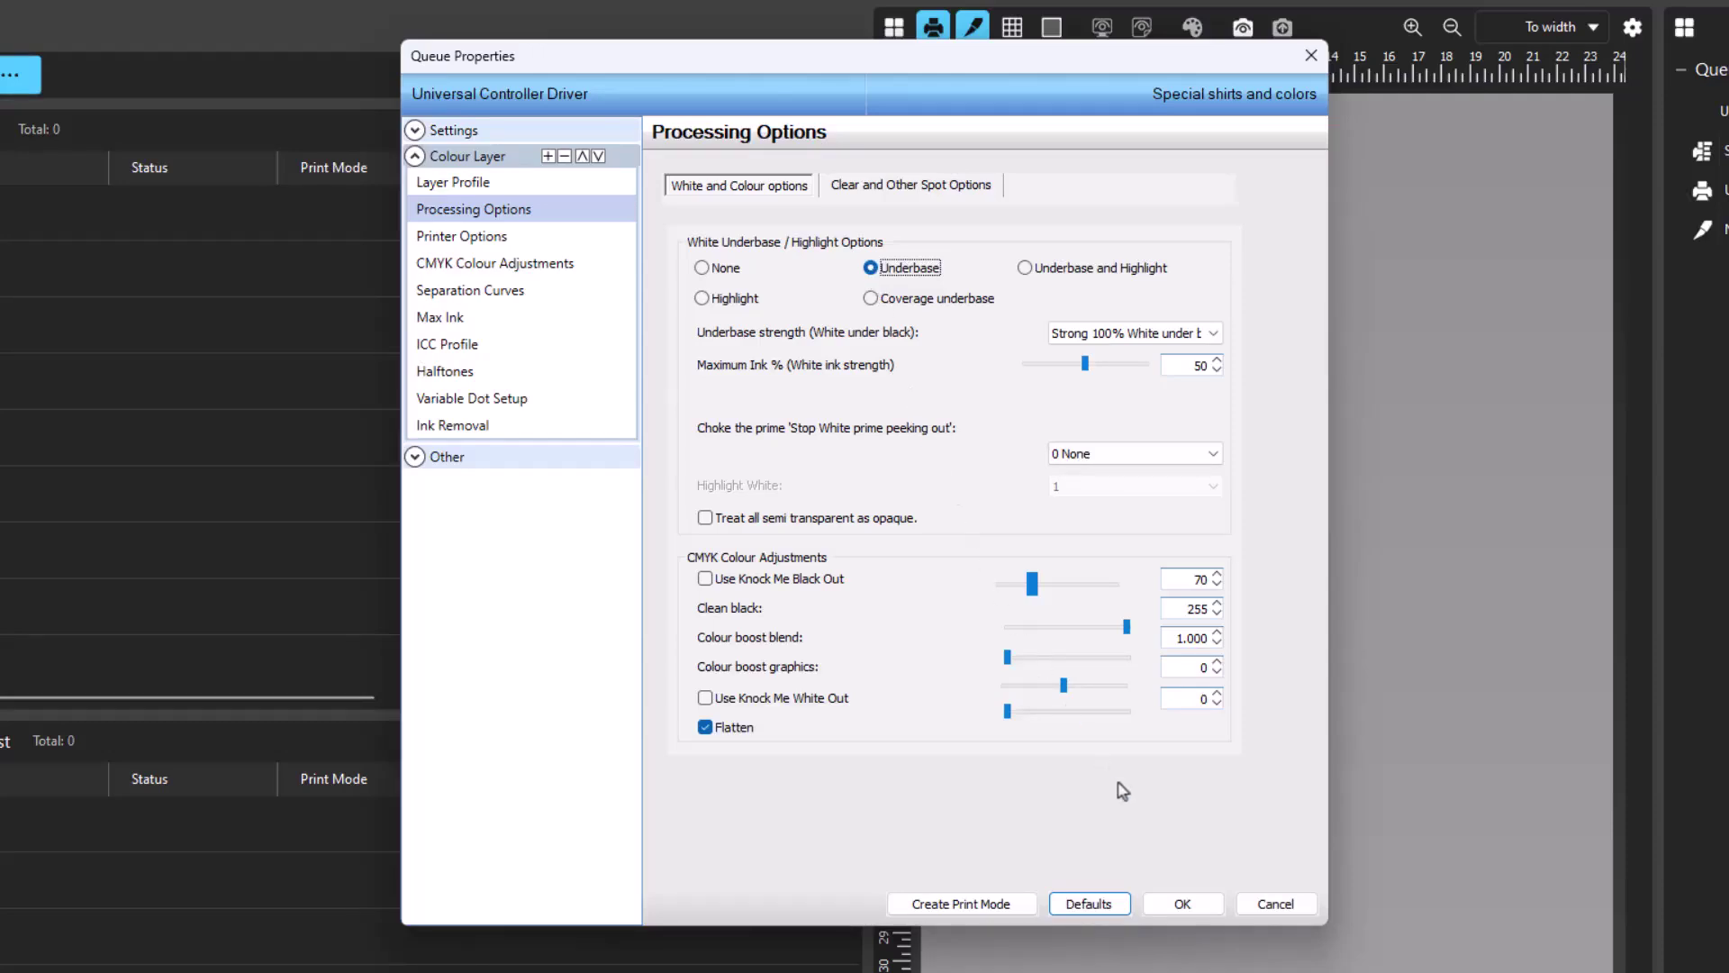
click(1196, 904)
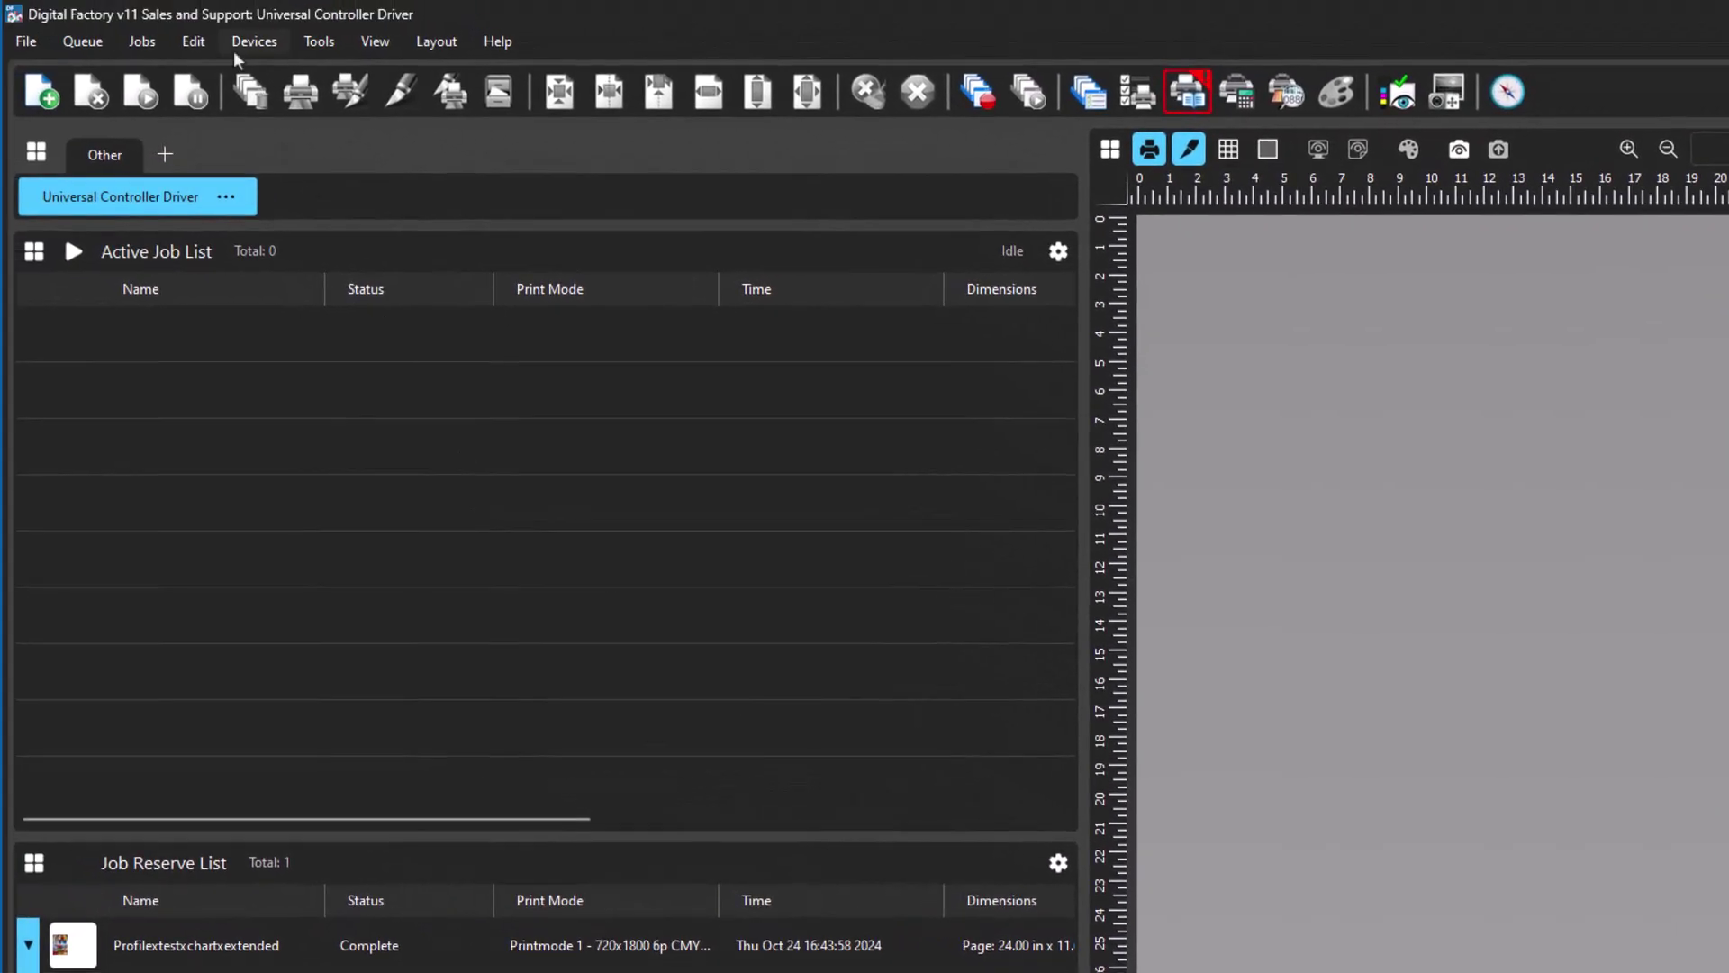
click(235, 50)
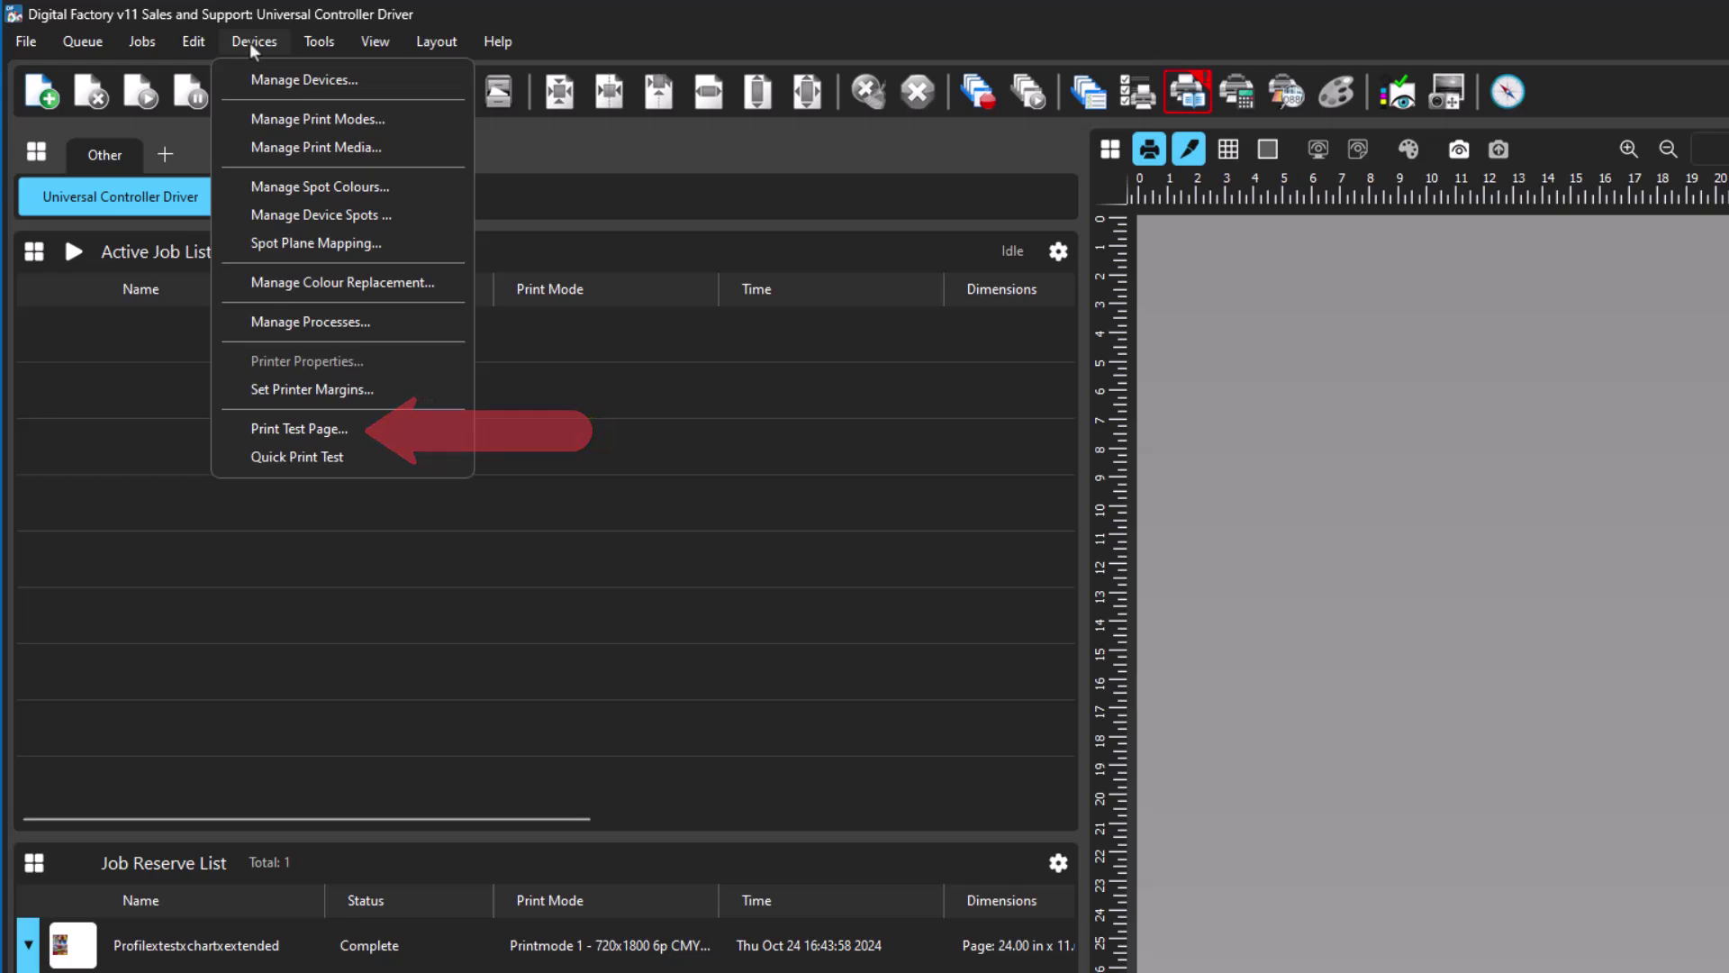
click(250, 41)
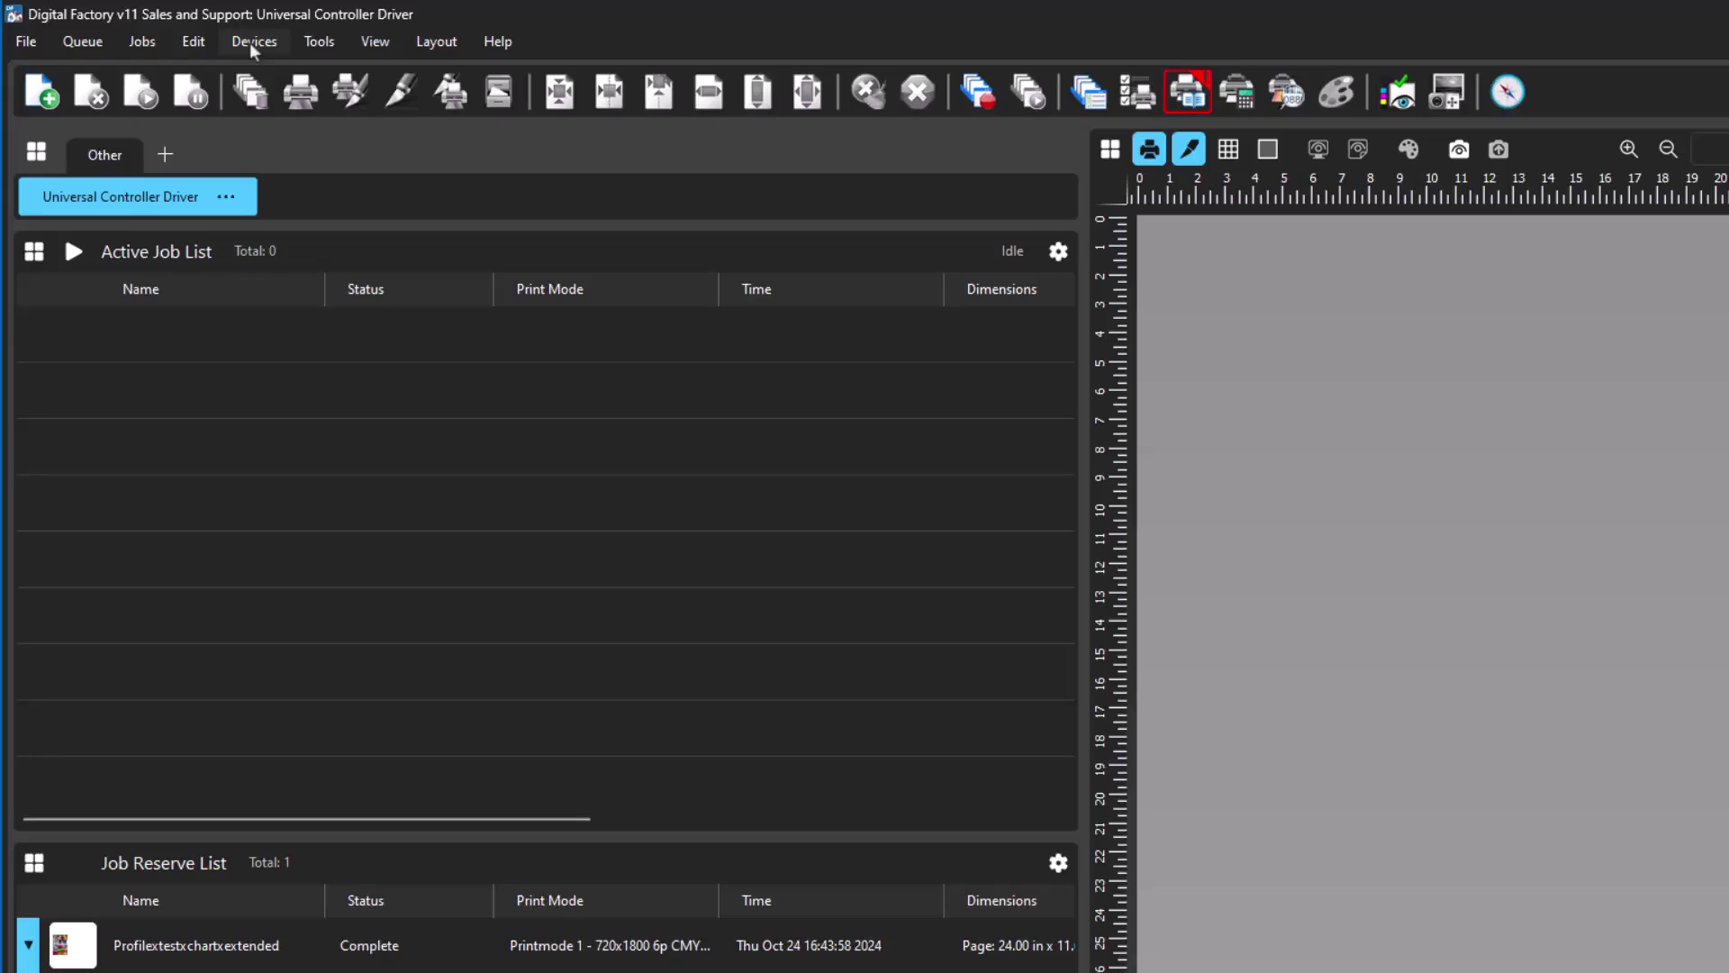
In Colour Layer > Printer Options, set Ink Setup to Nozzle Check 5 Color
click(165, 196)
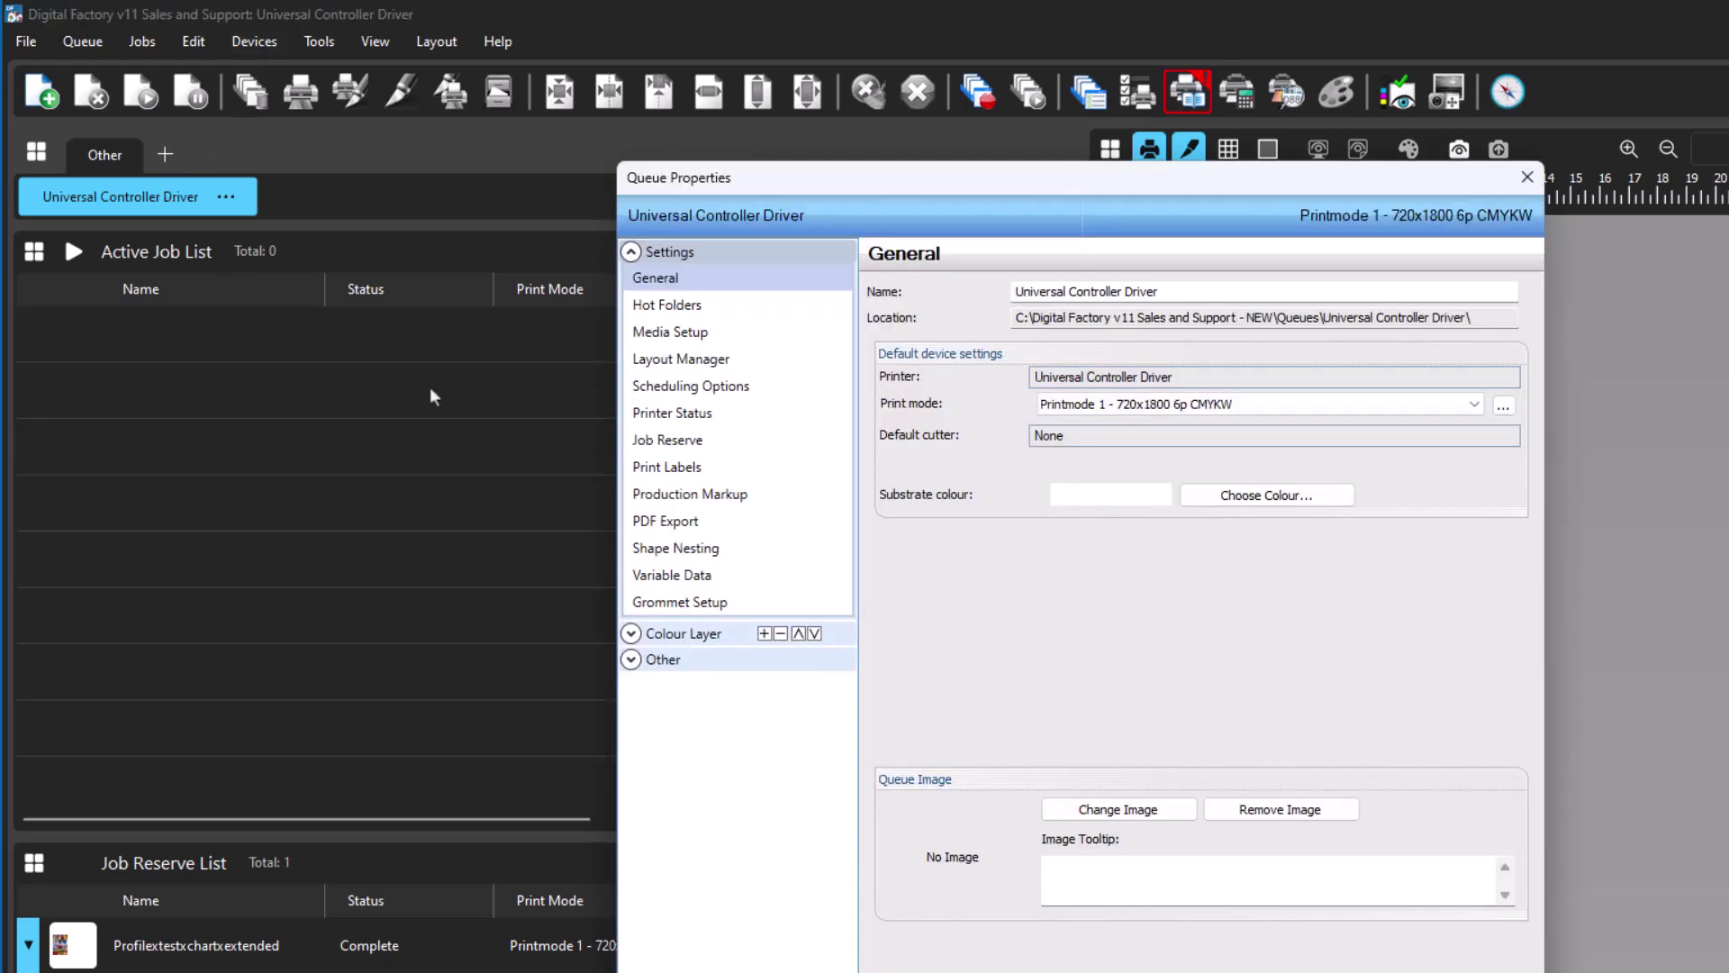
click(674, 635)
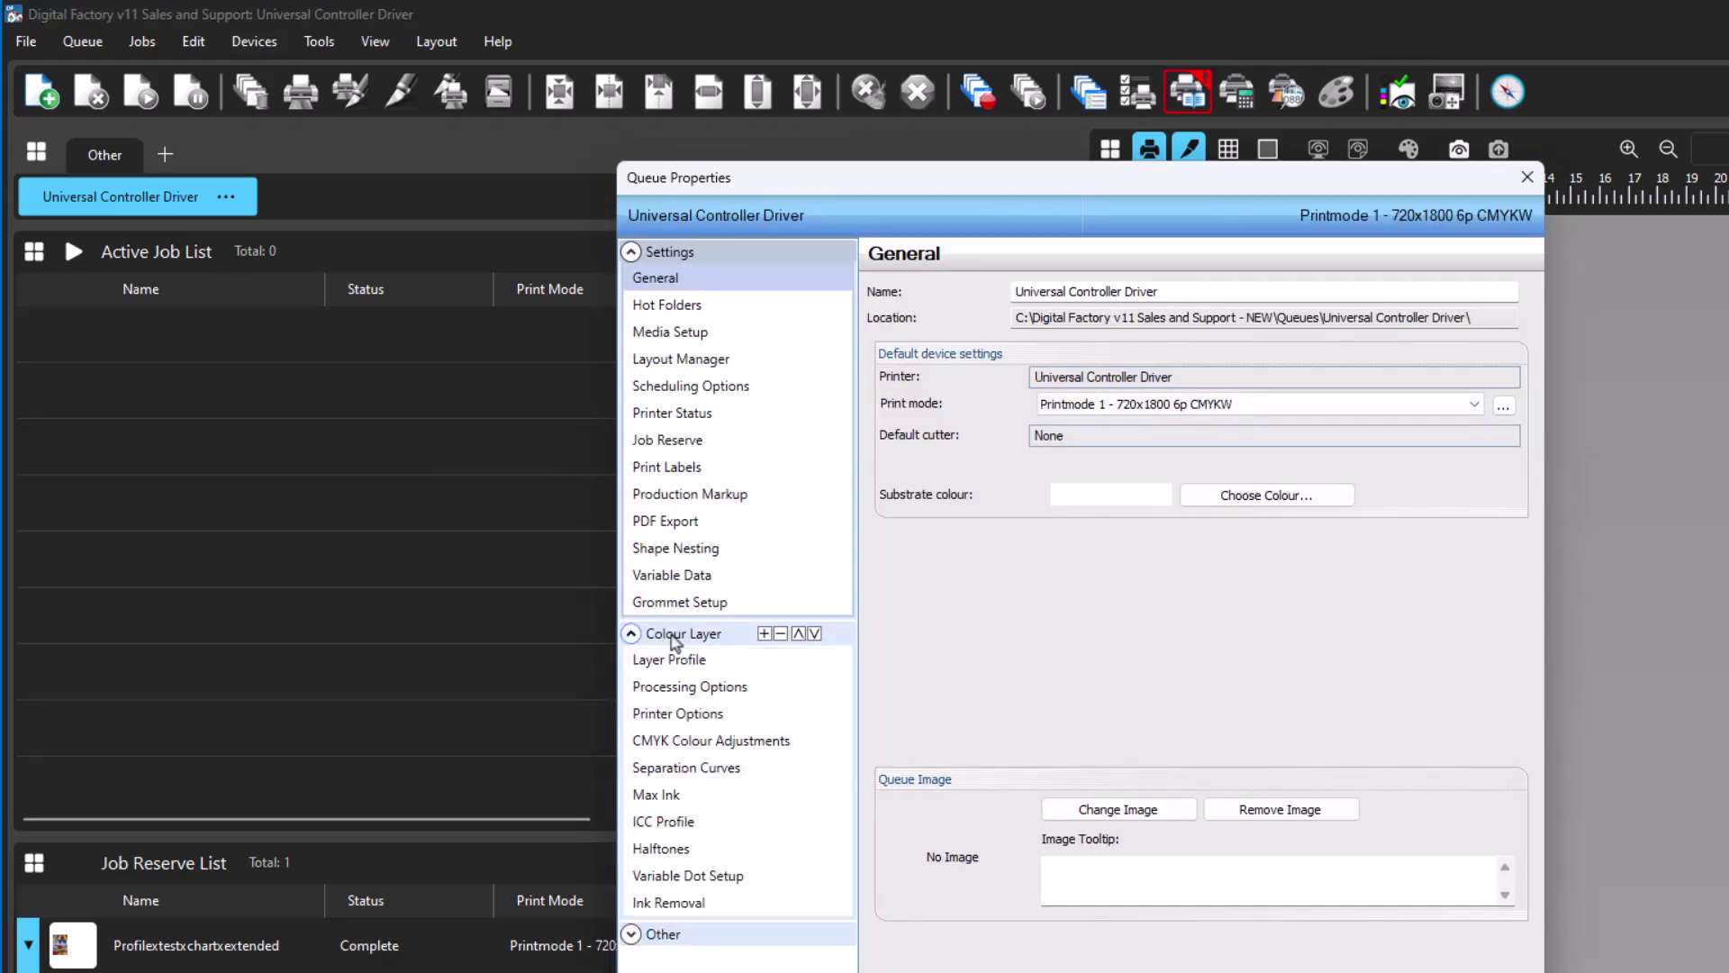
click(683, 715)
click(1201, 403)
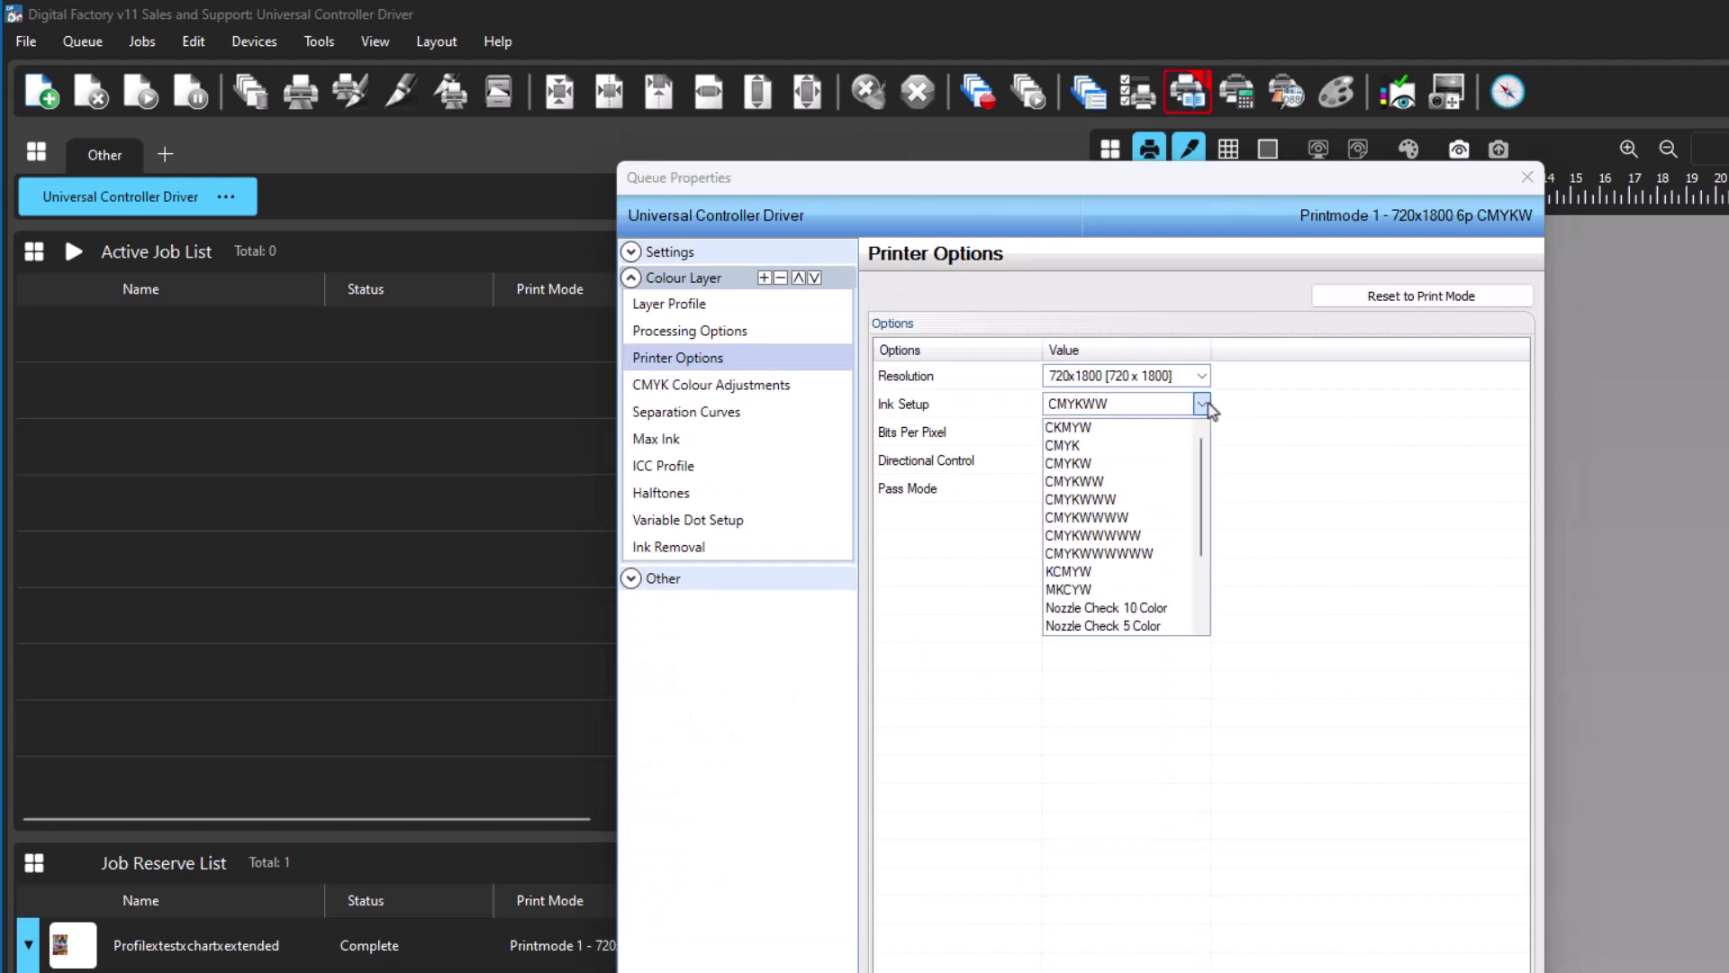
drag(1203, 489, 1205, 592)
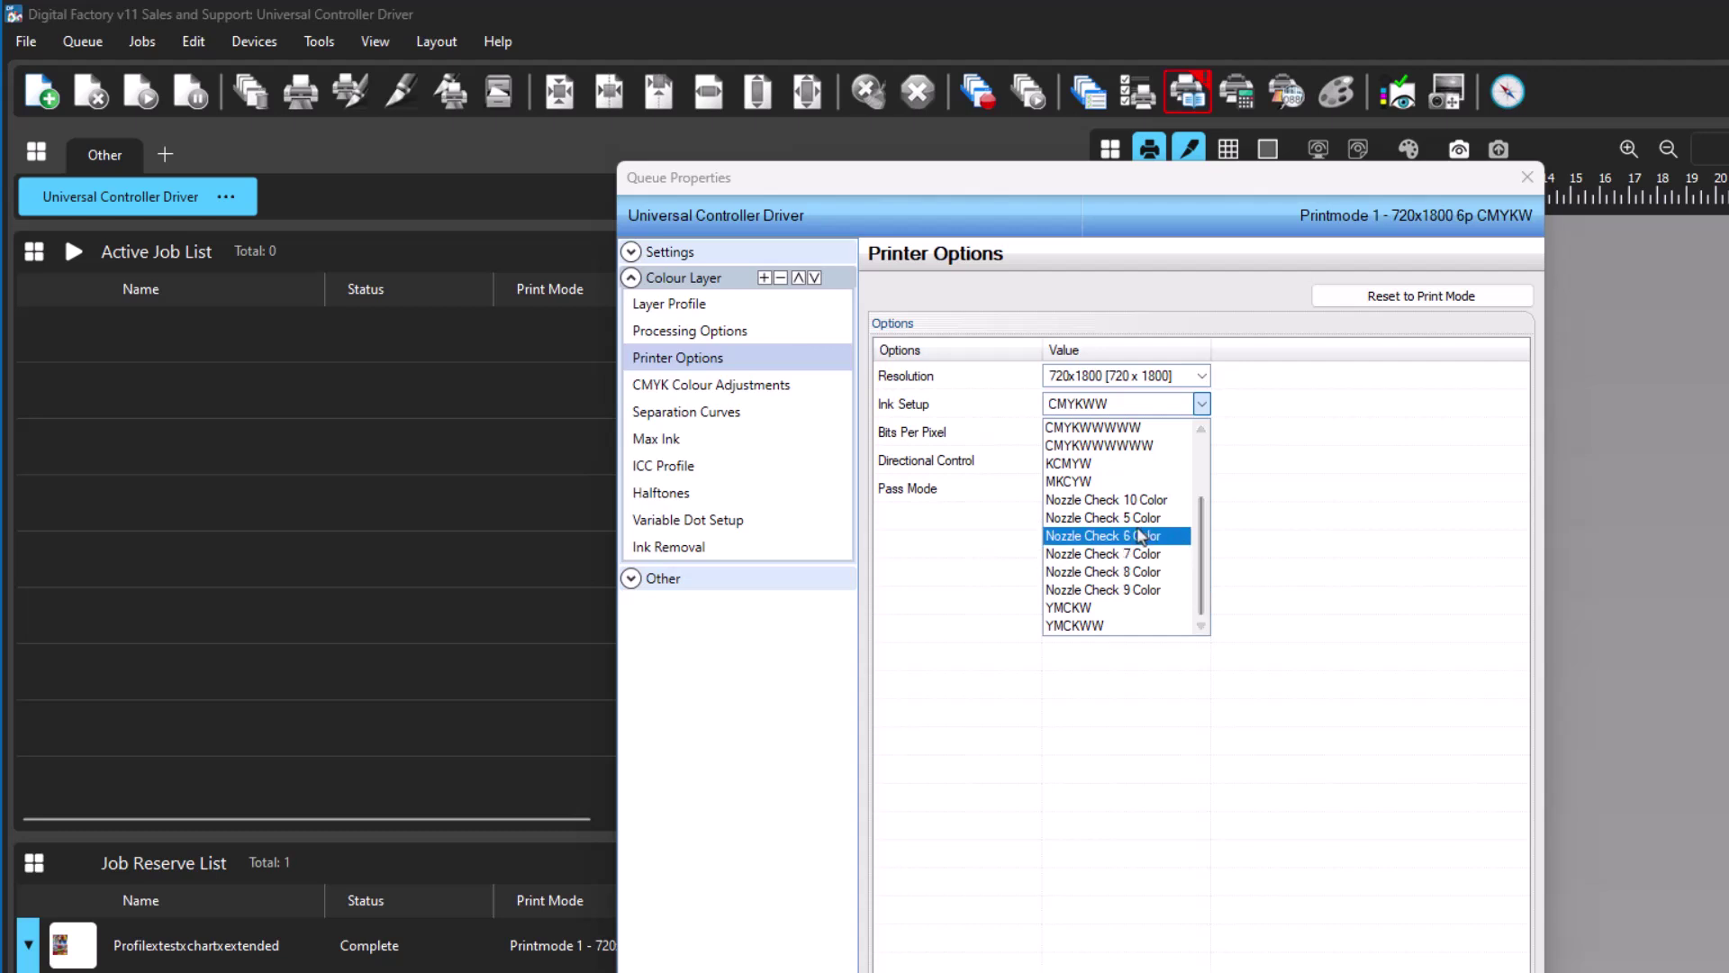
click(1137, 518)
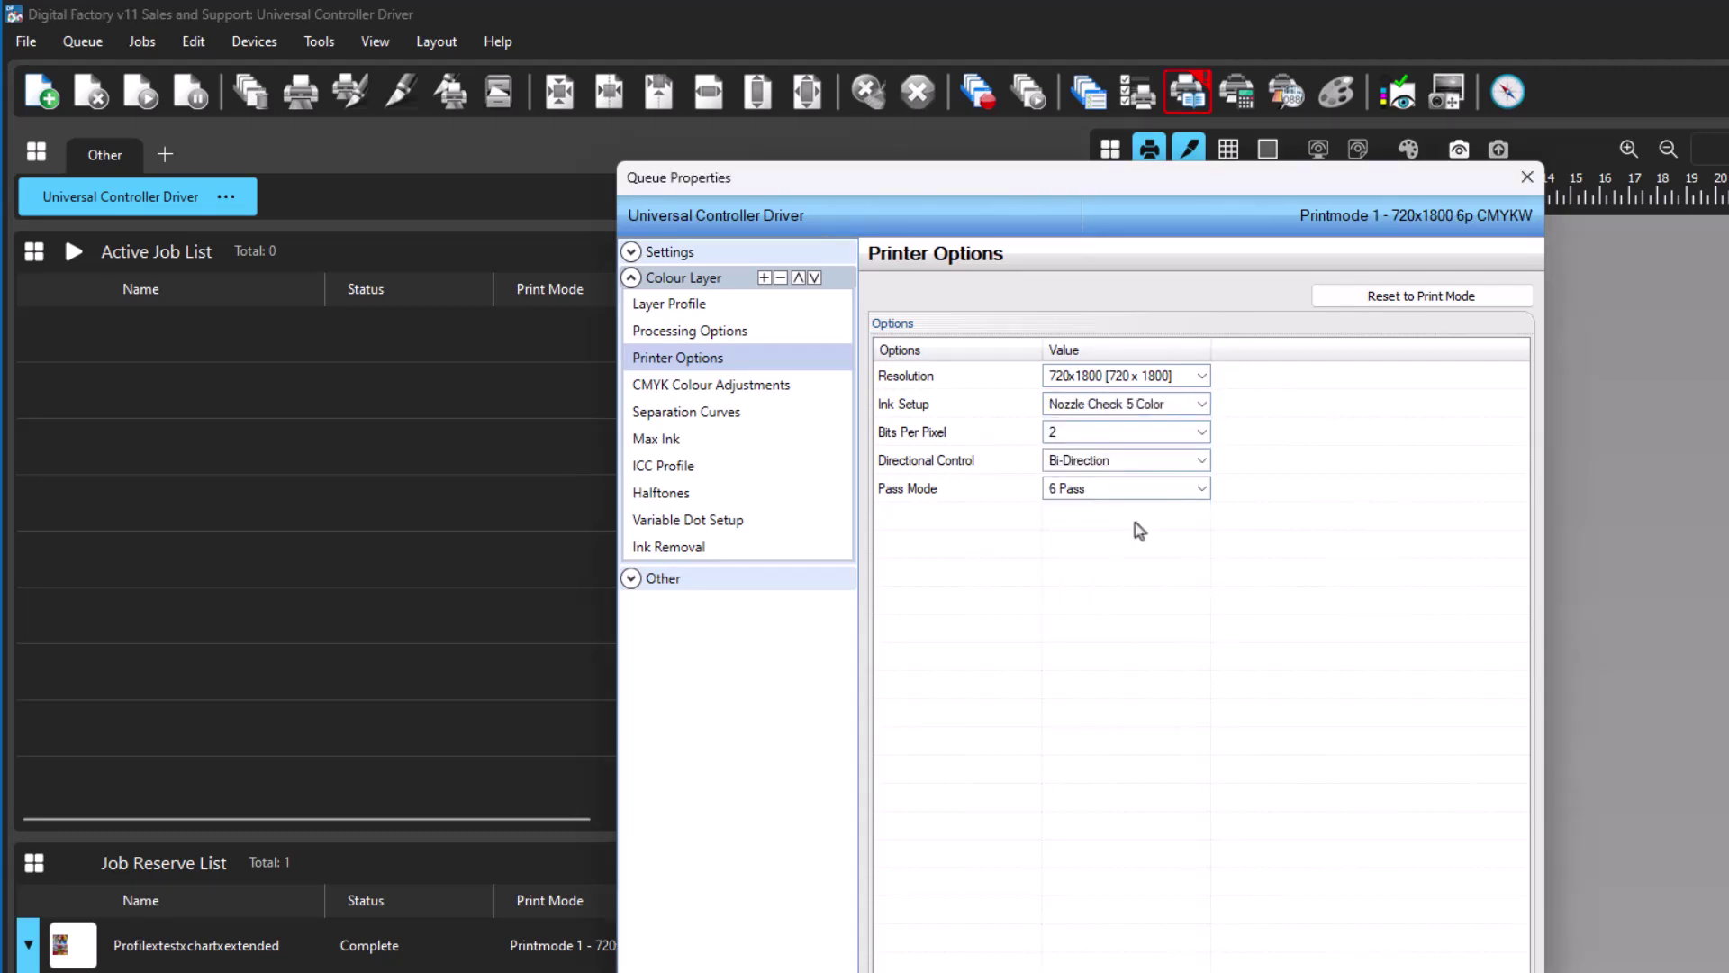
Add the Nozzle Check 5 Color test page from Devices and print it as a job
click(1269, 970)
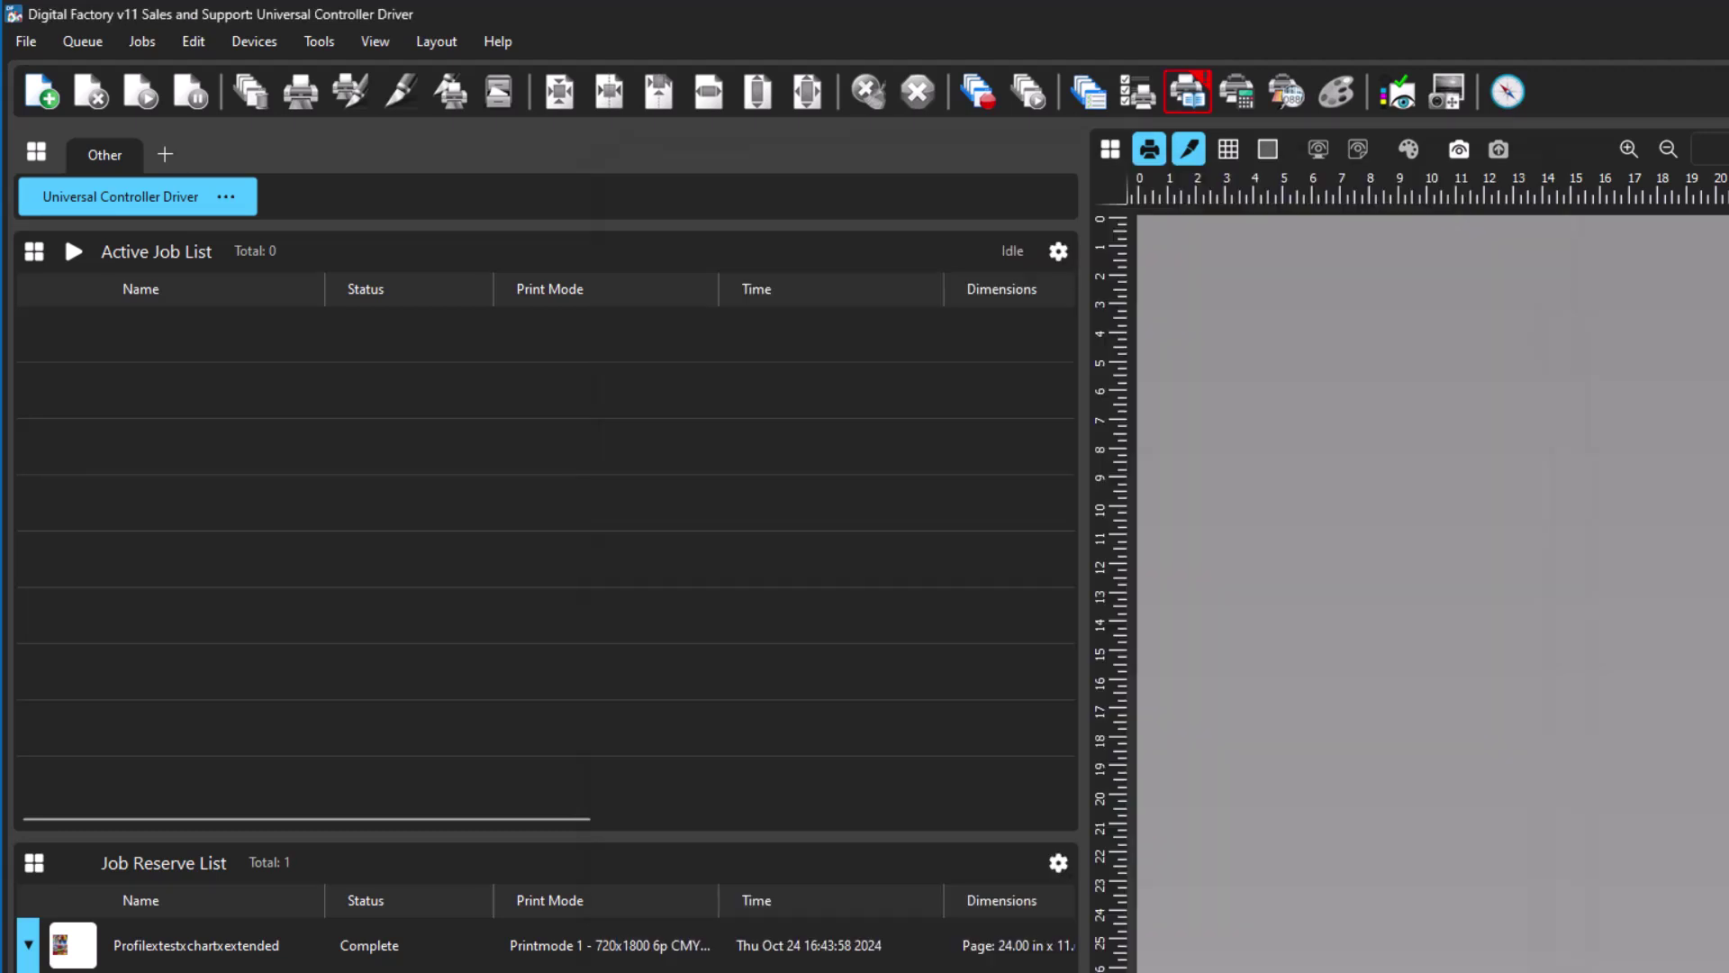
click(241, 40)
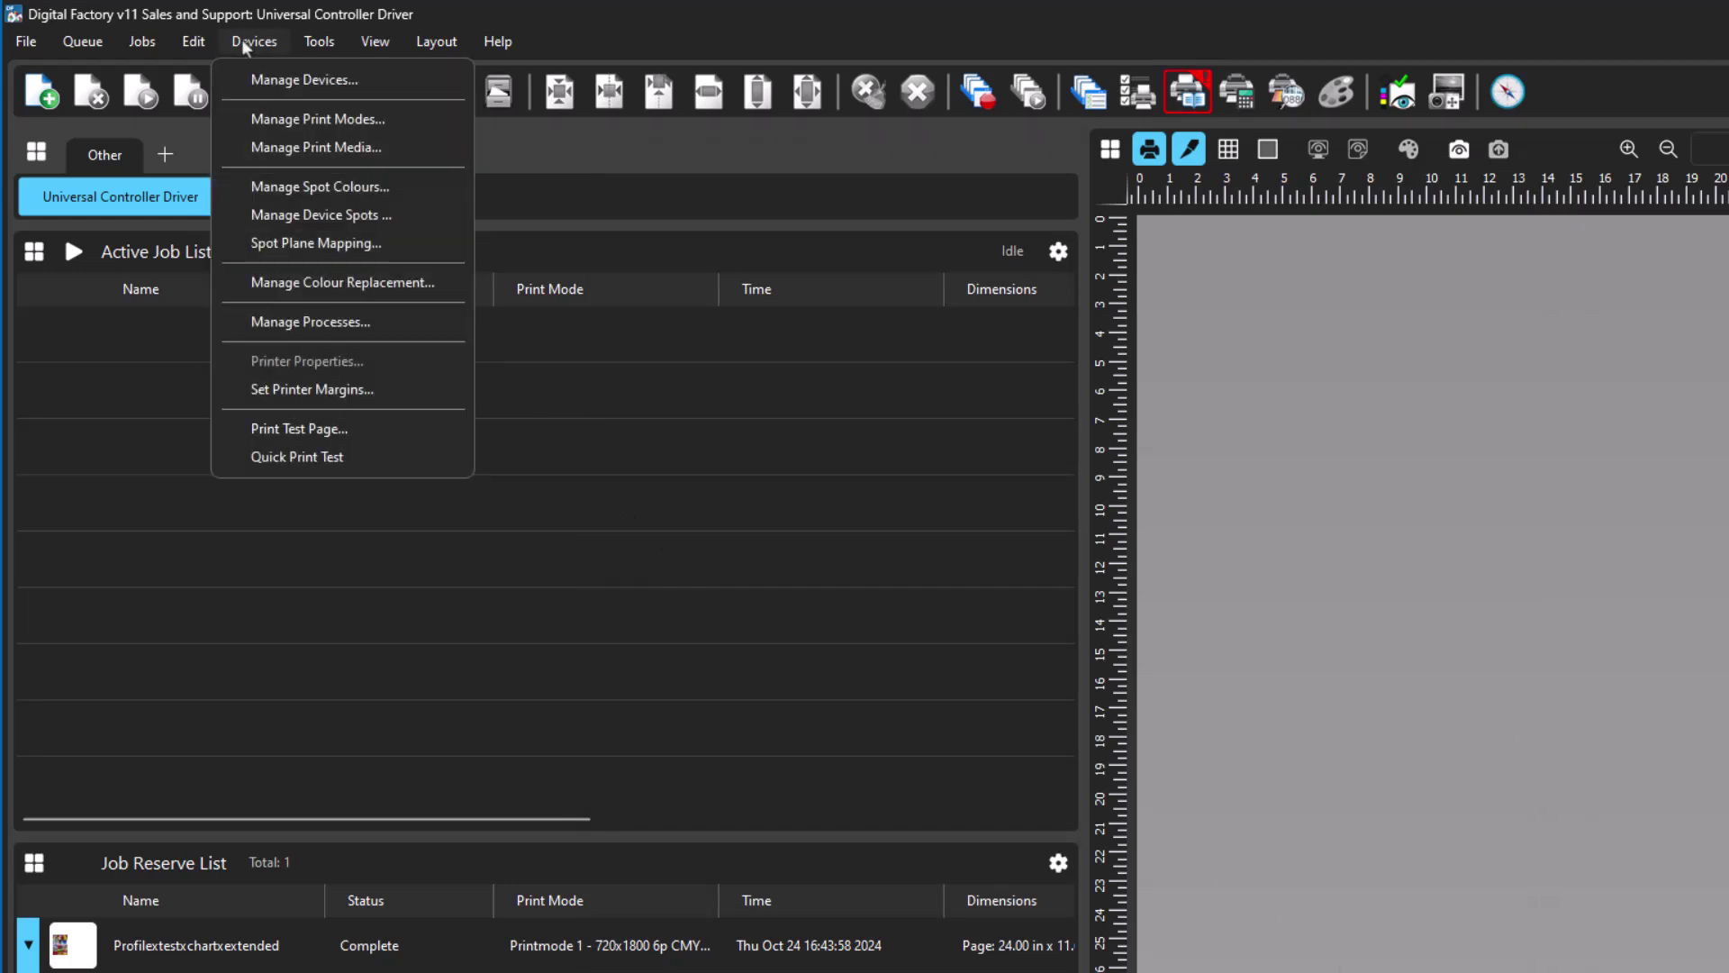
click(311, 428)
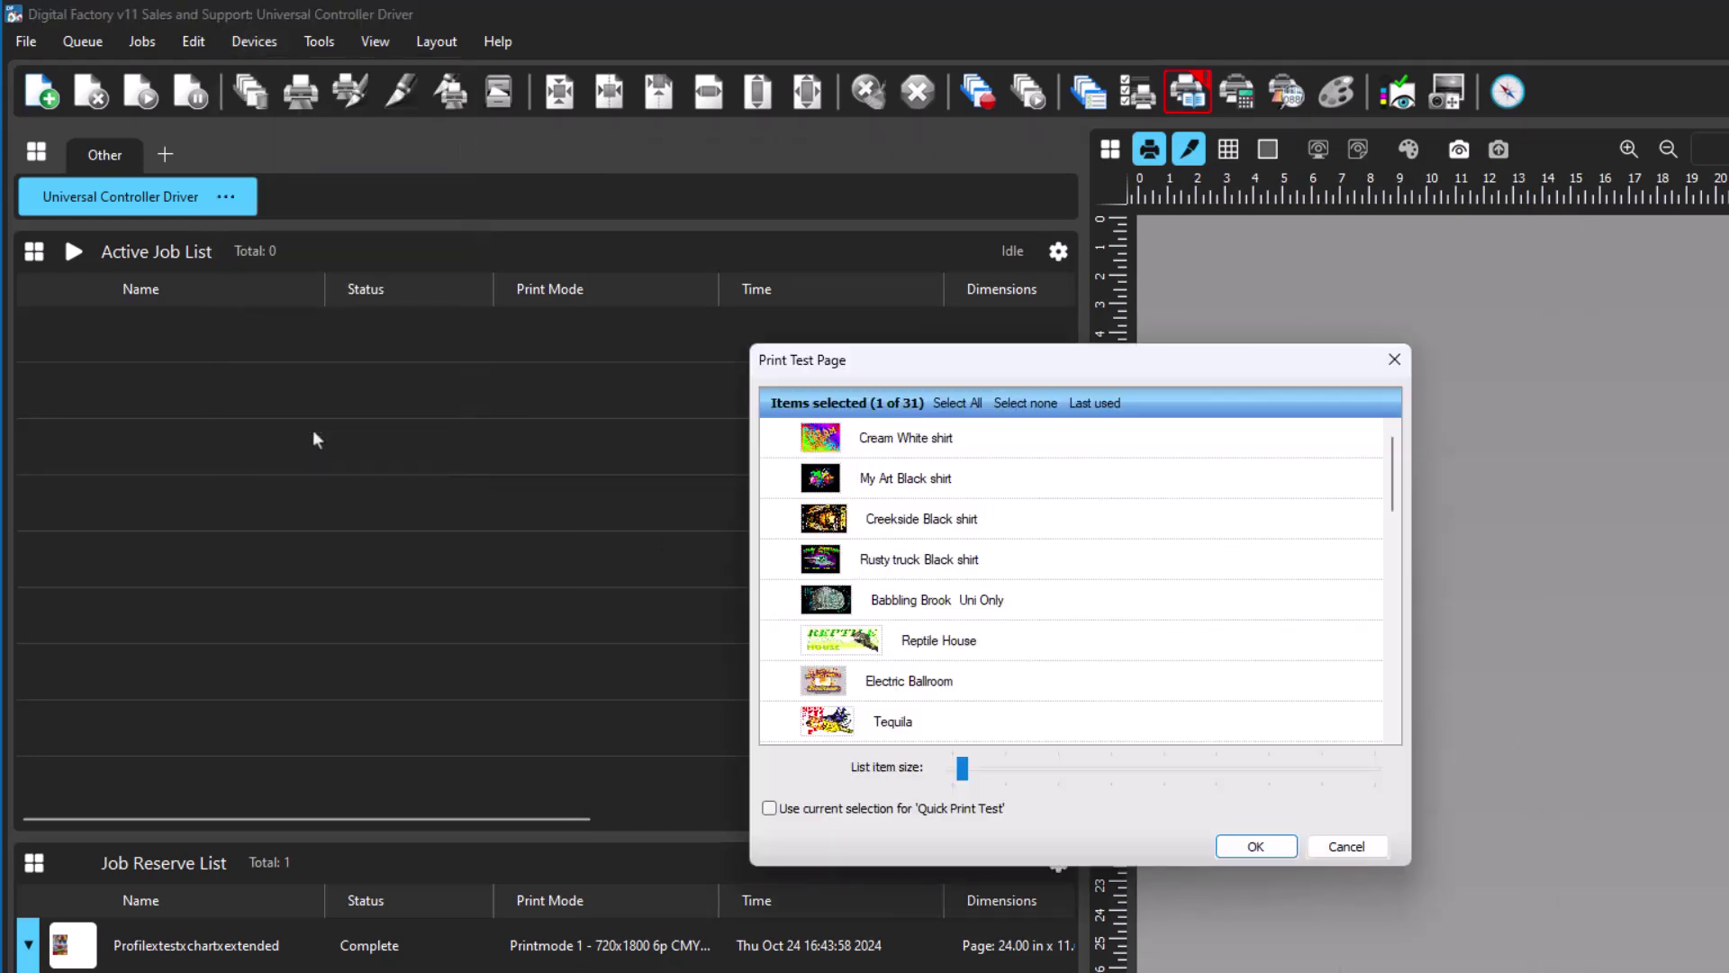
drag(1396, 500, 1411, 668)
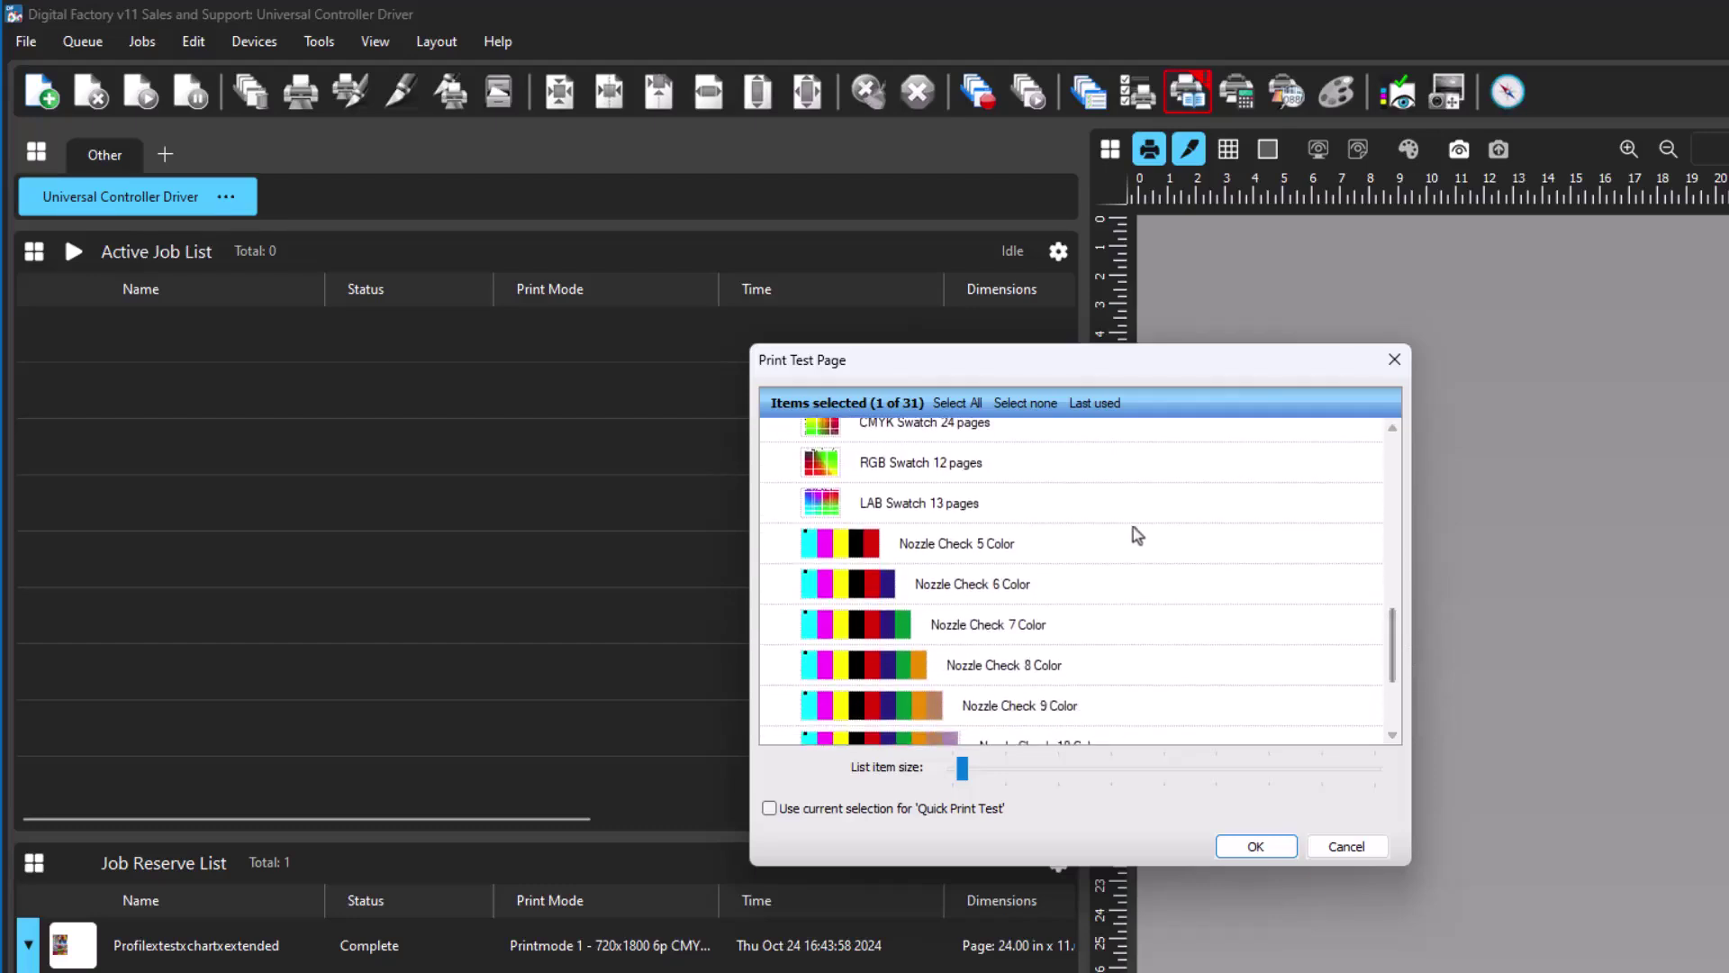
click(983, 545)
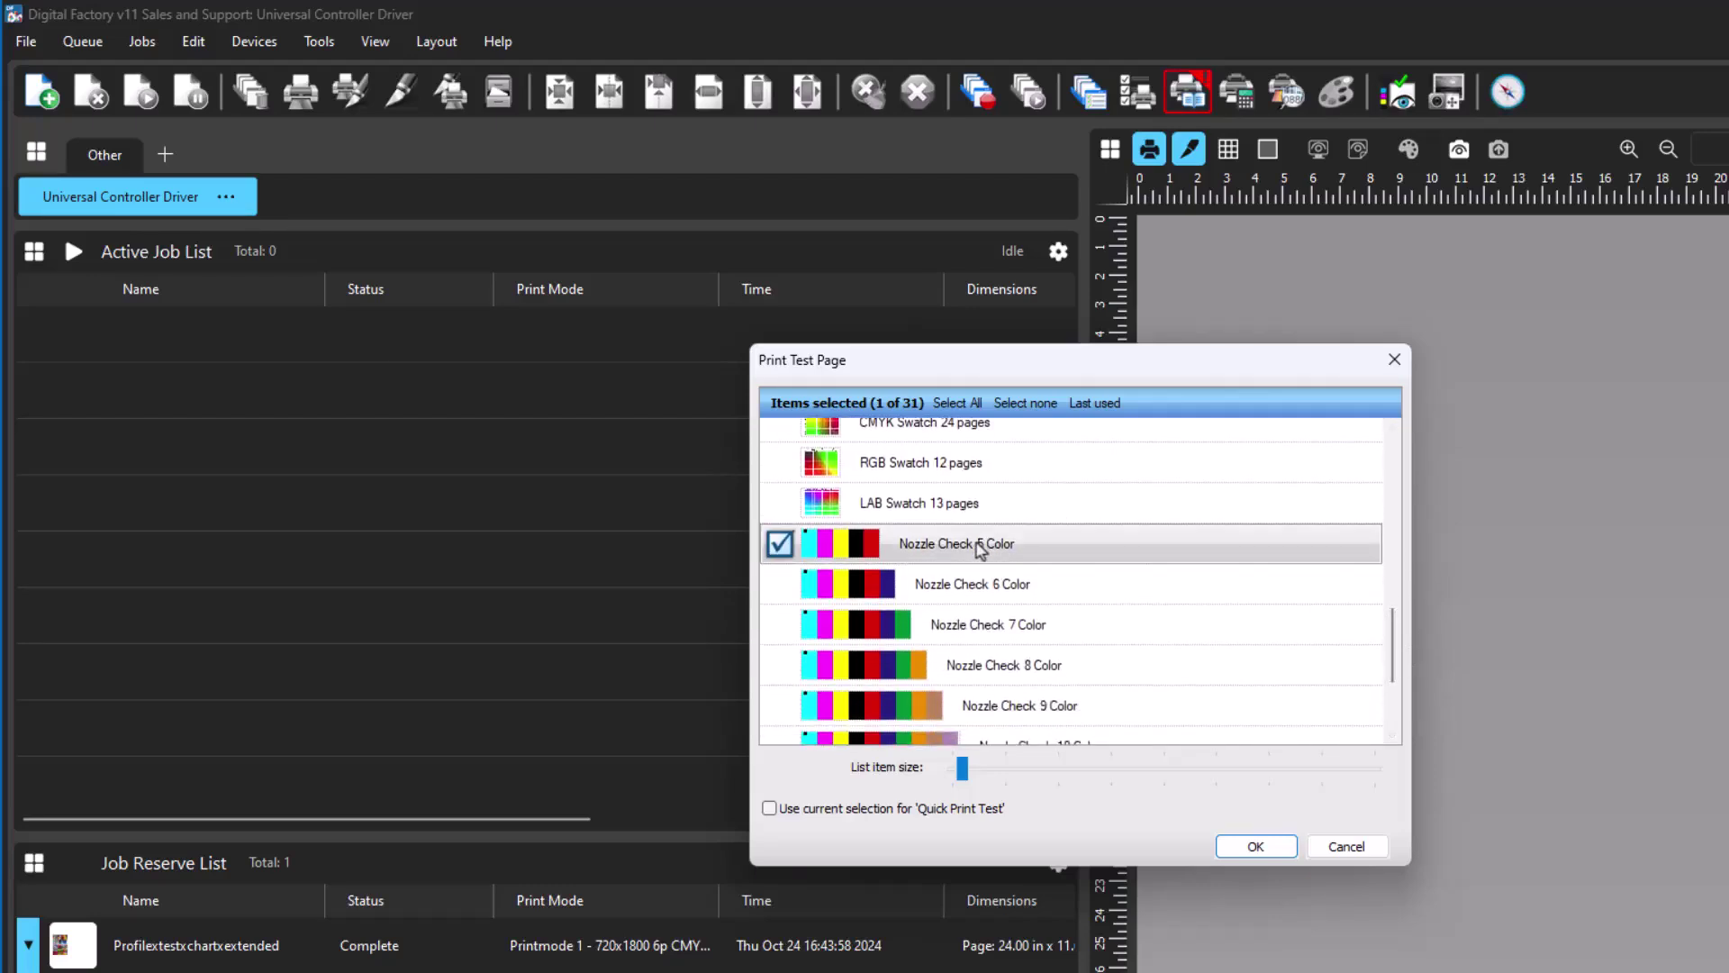
click(1234, 848)
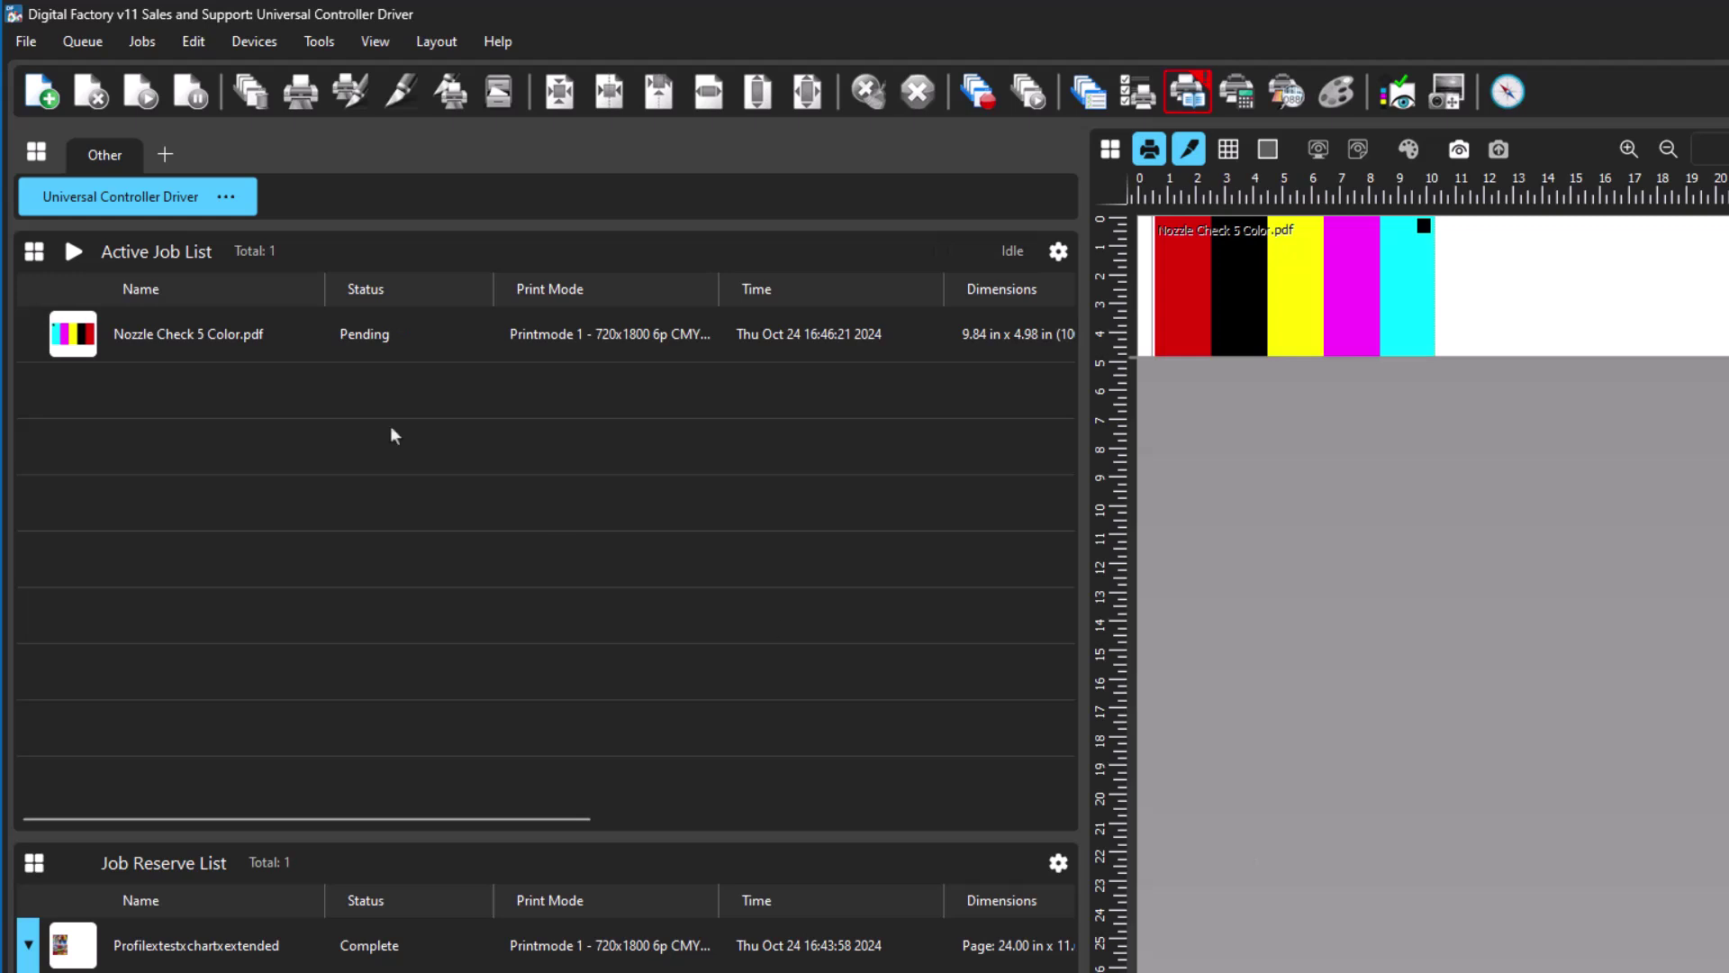
click(369, 334)
click(300, 91)
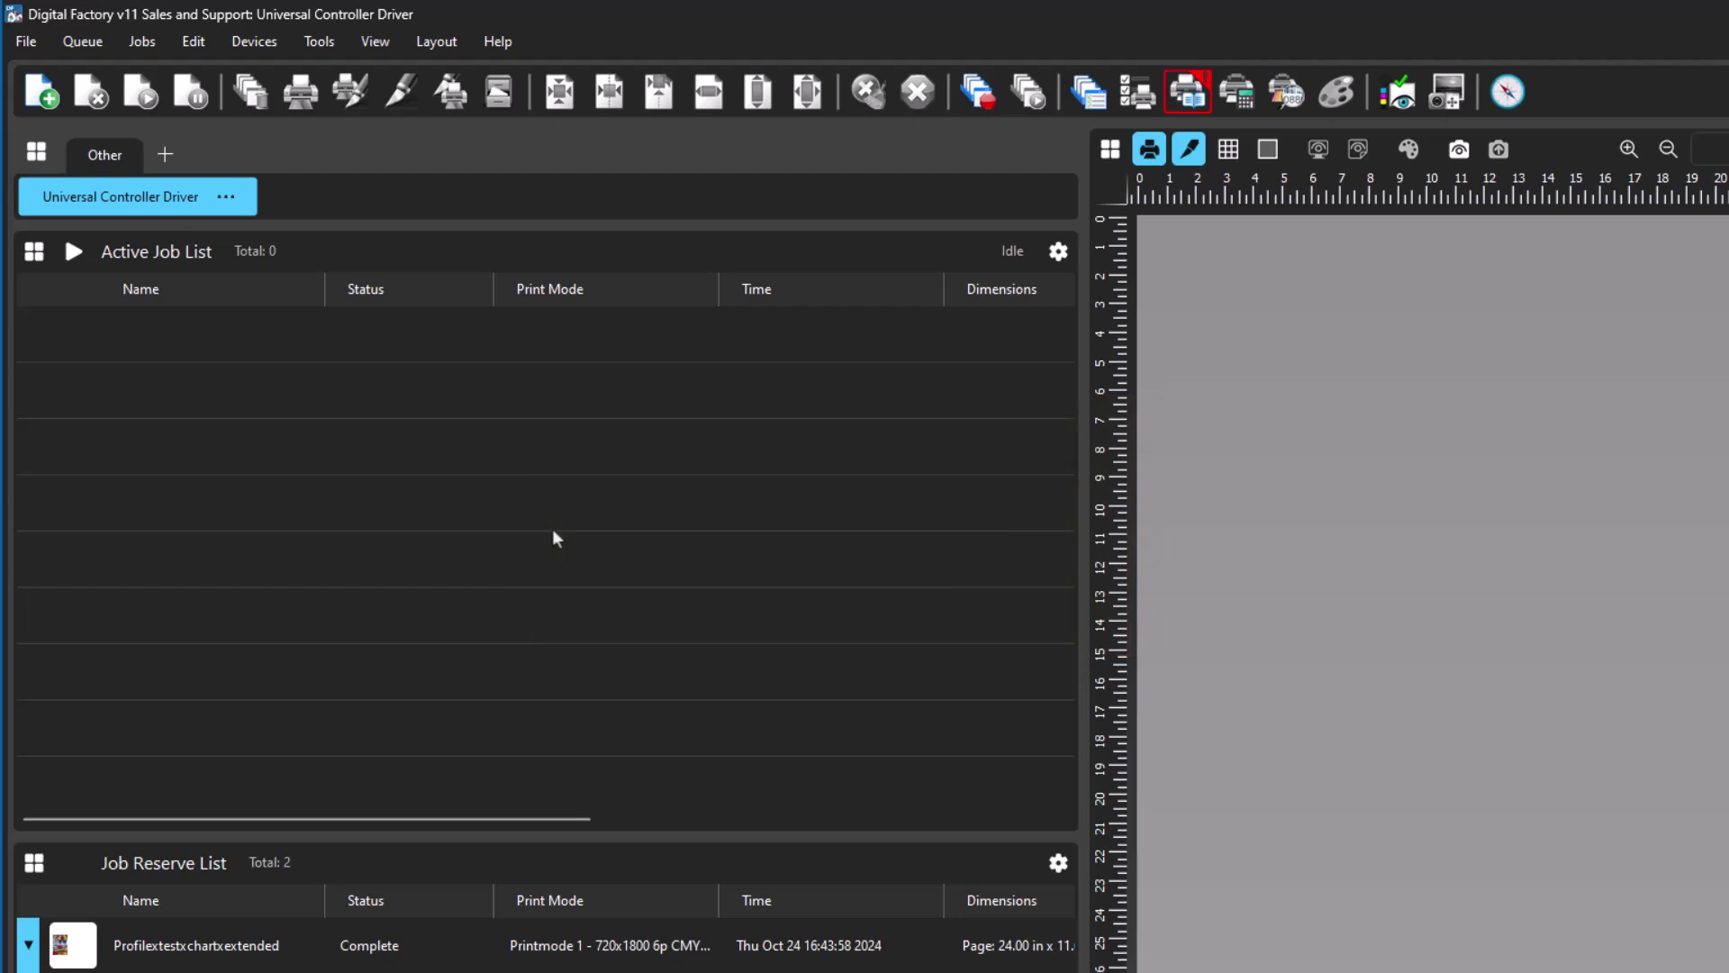
Save the queue's current settings as a new print mode named 'Printmode test 1'
click(182, 199)
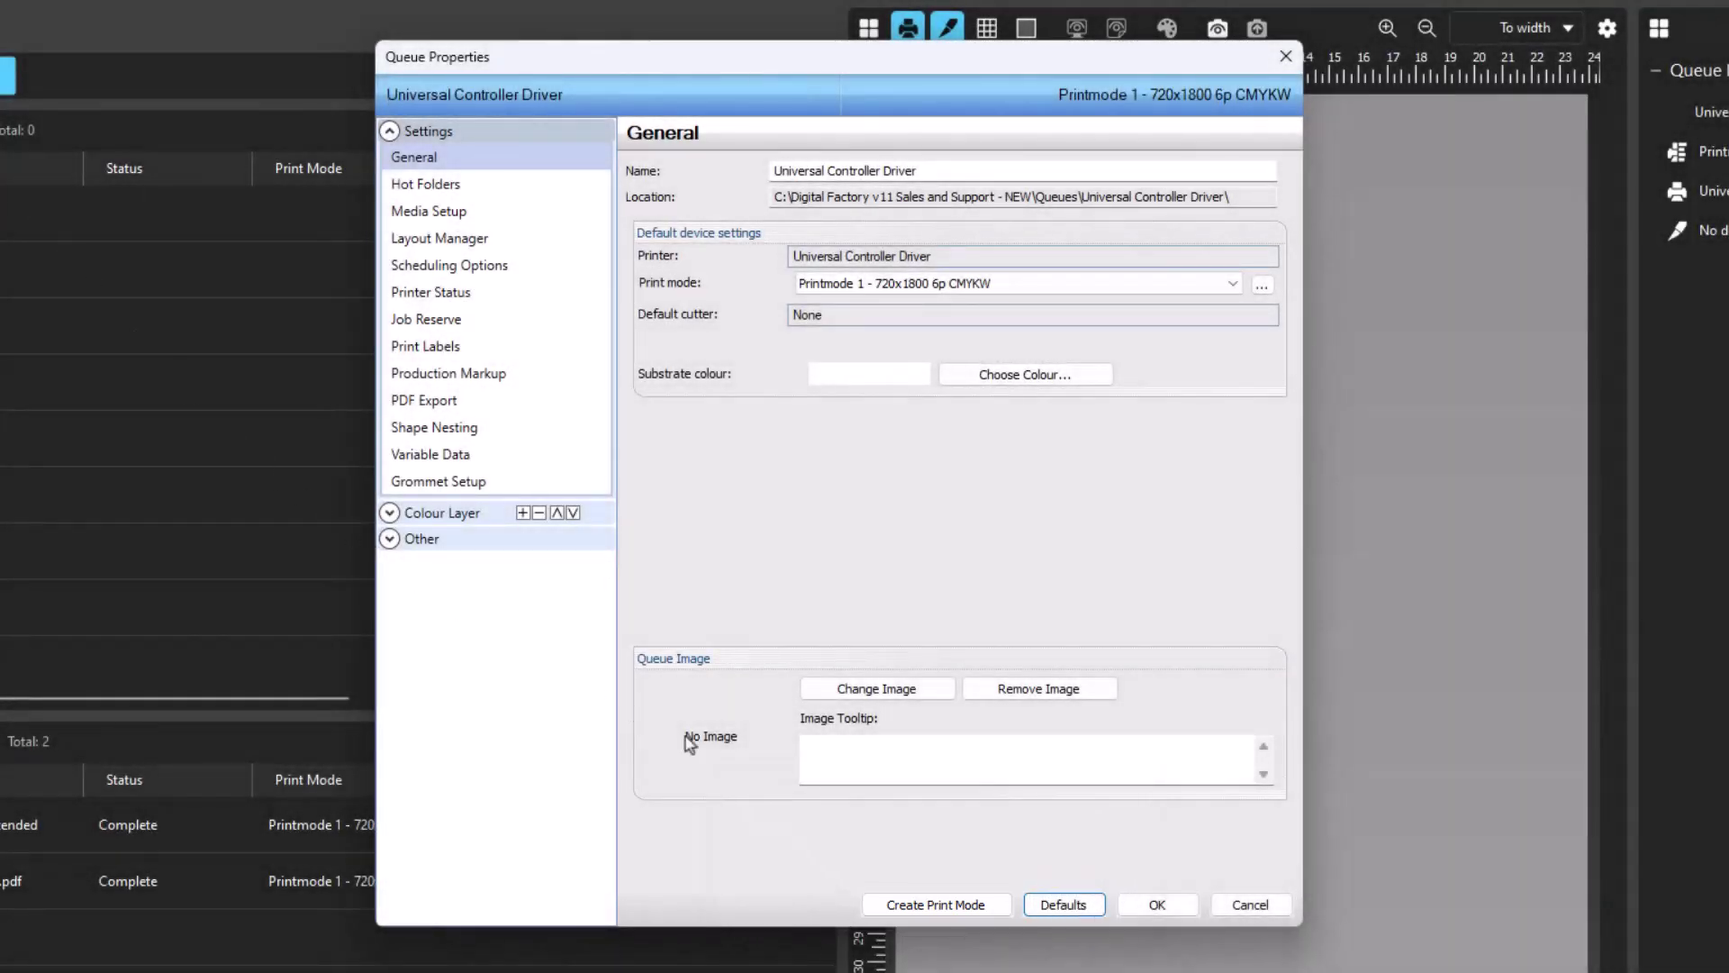
click(927, 896)
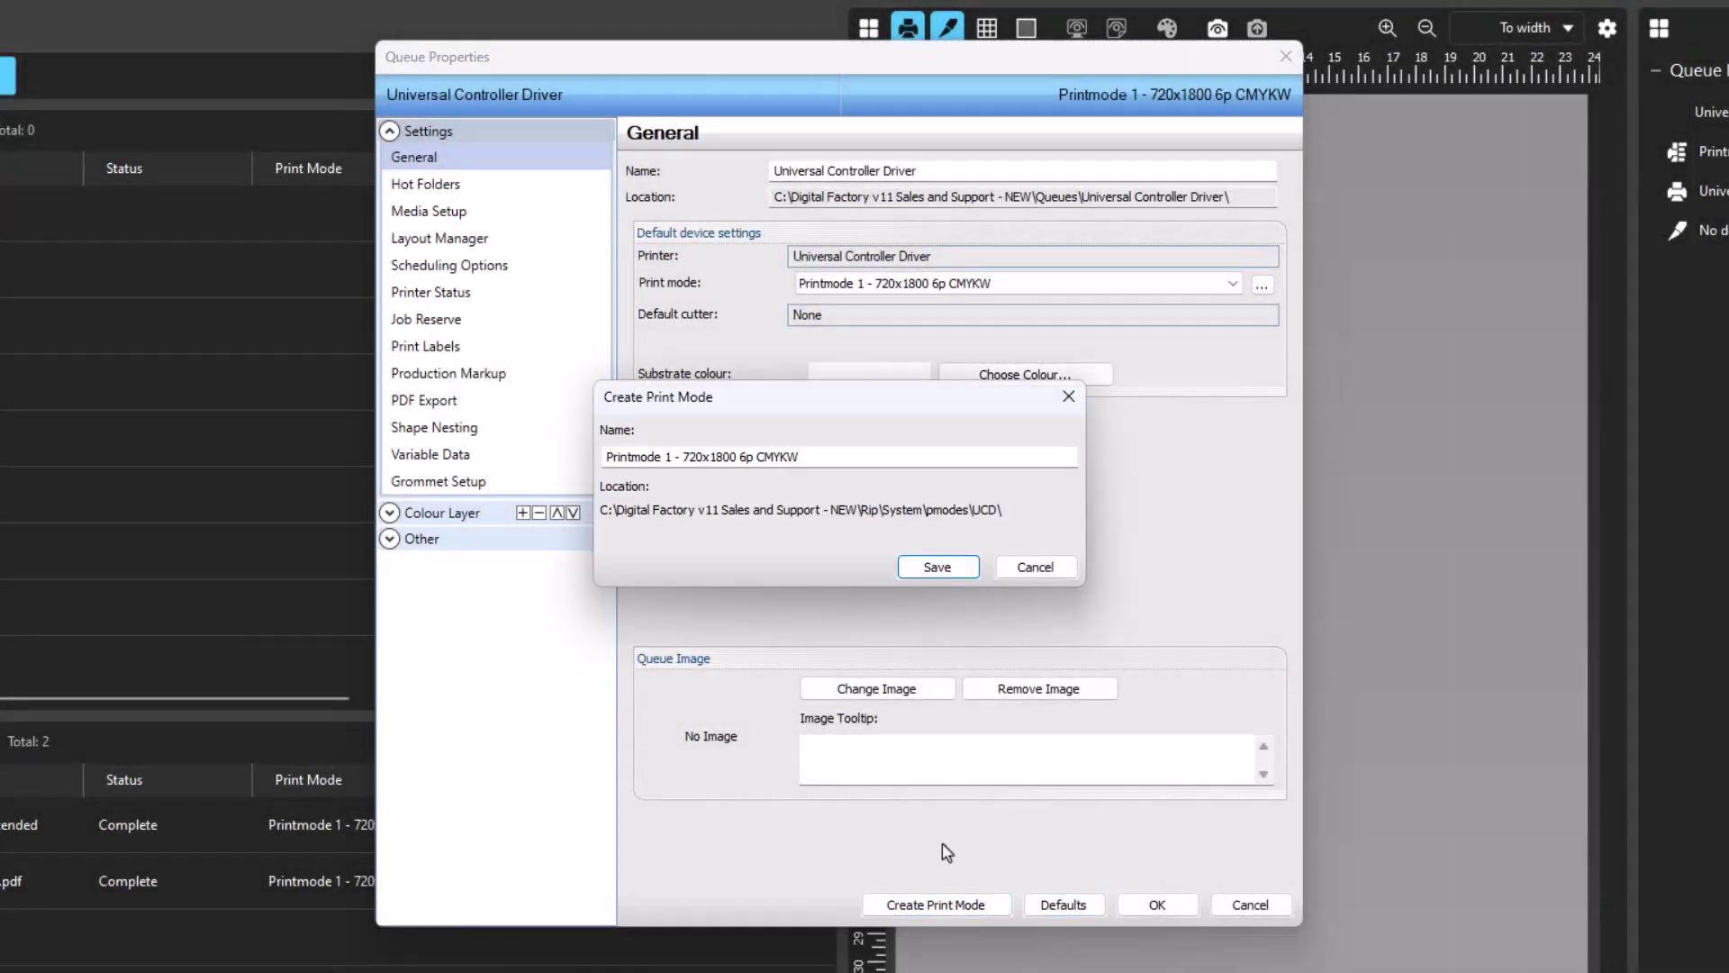
click(807, 456)
key(ctrl+a)
text(Printmode test 1)
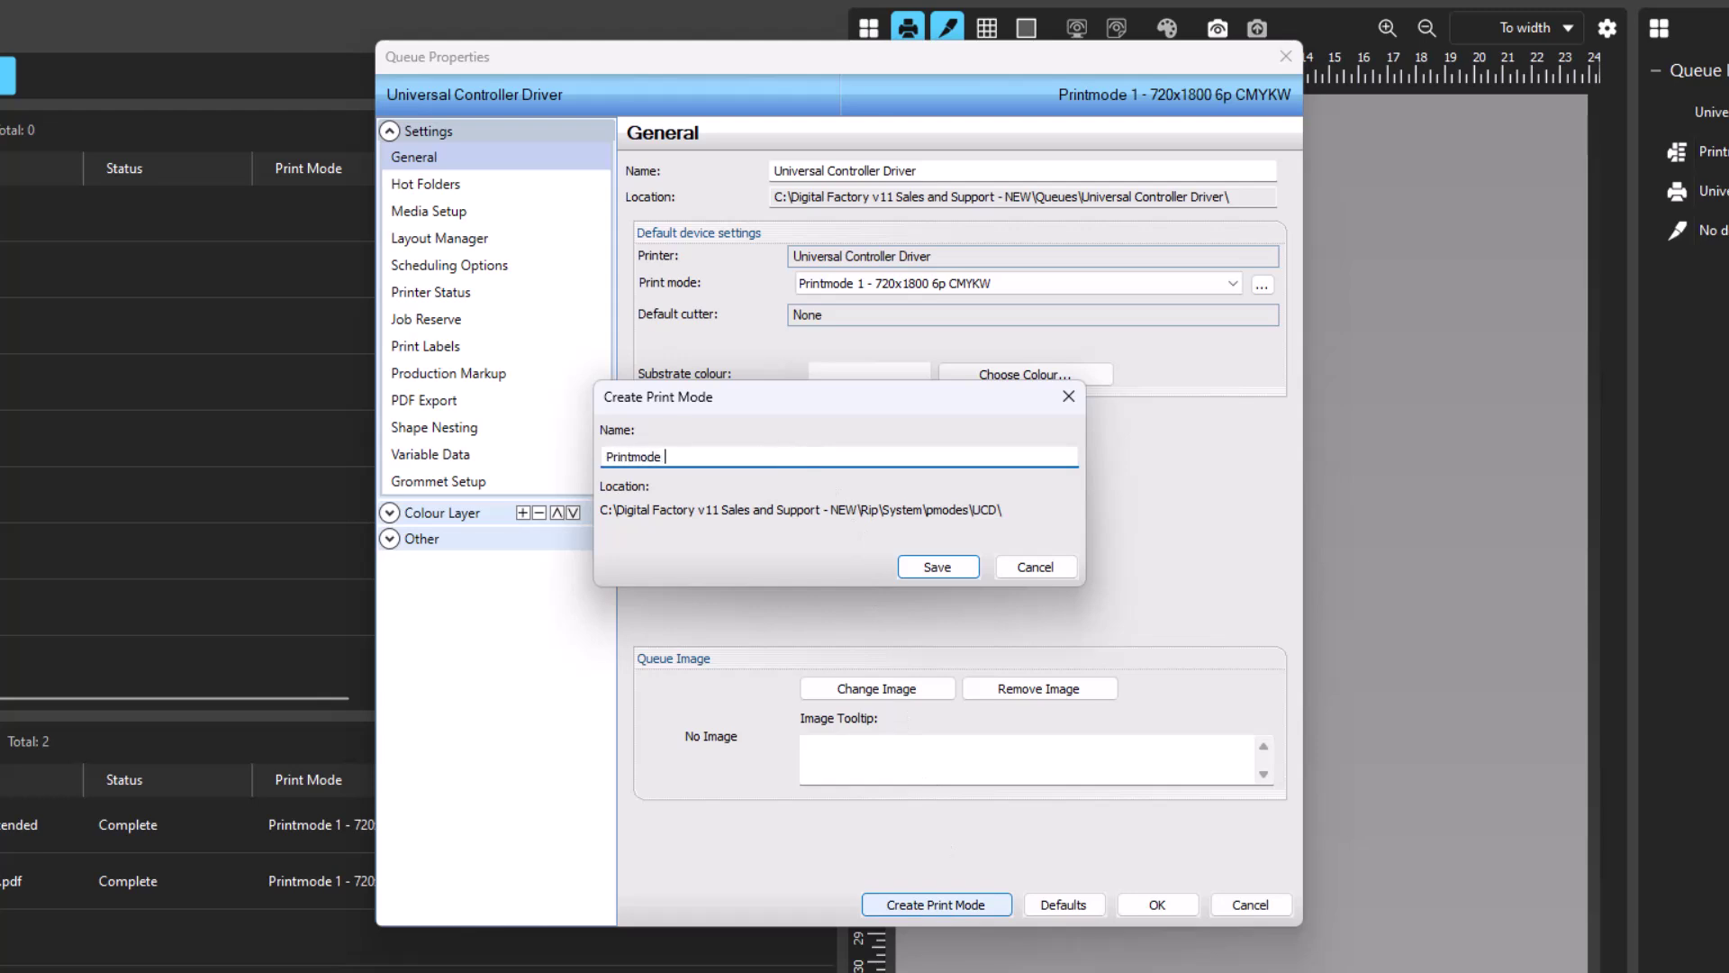
click(937, 569)
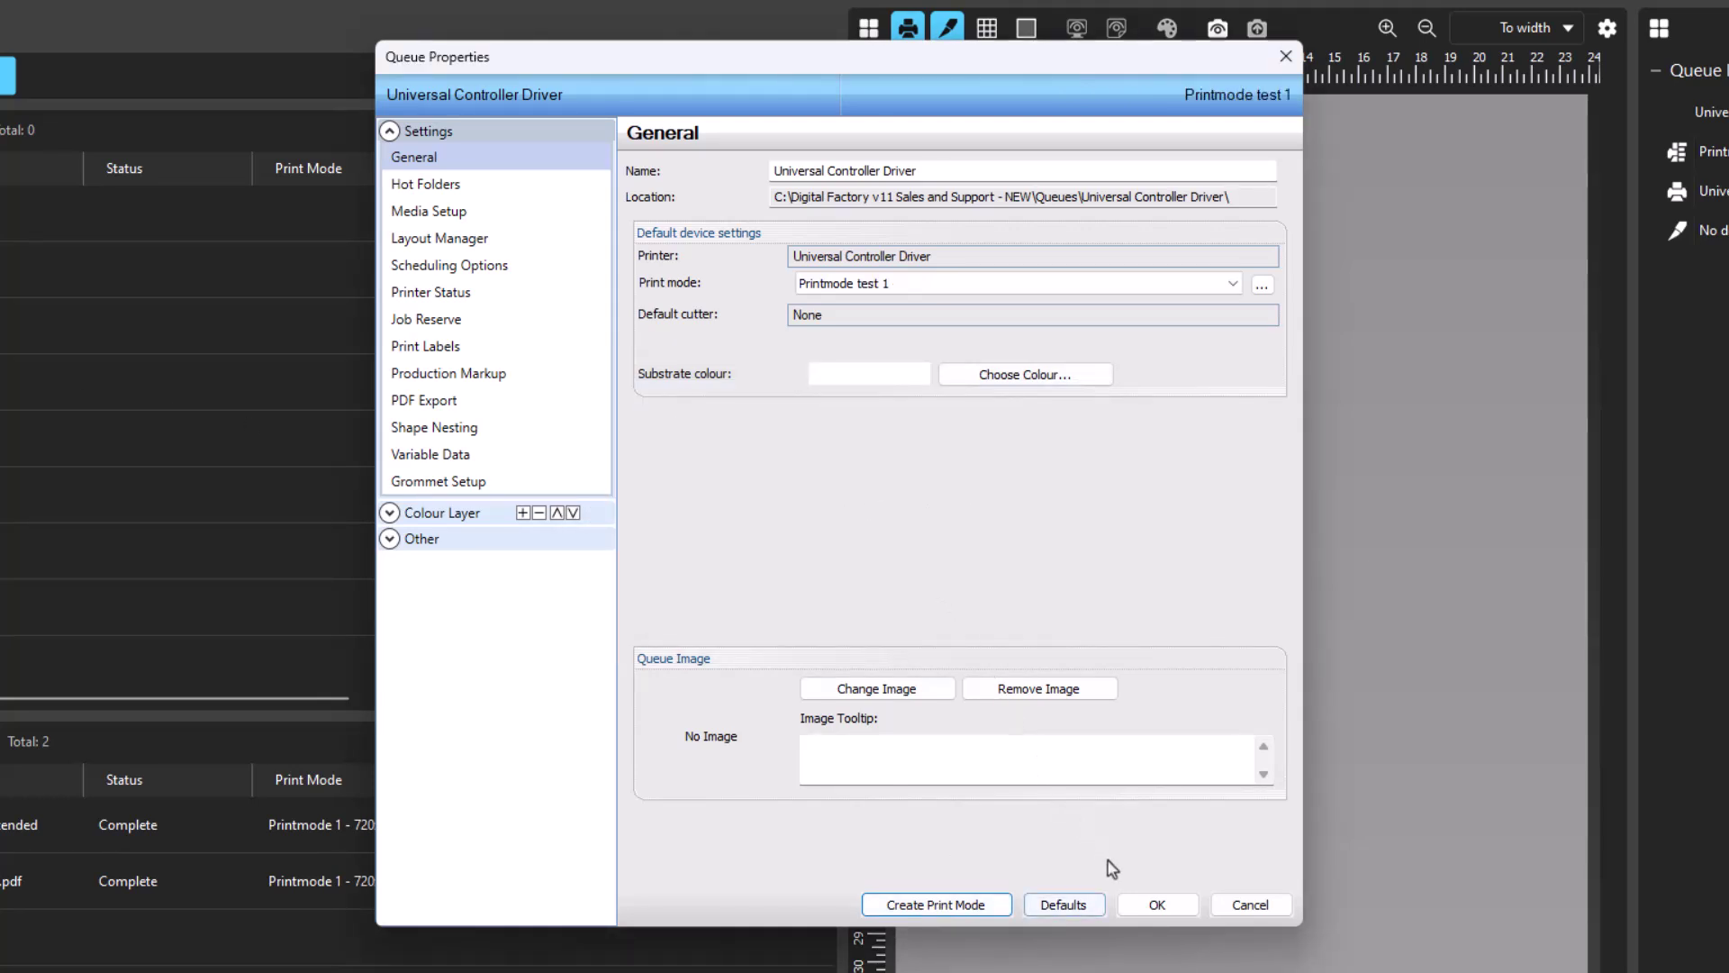
Select Printmode test 1 as the queue's print mode in Queue Info
click(1161, 905)
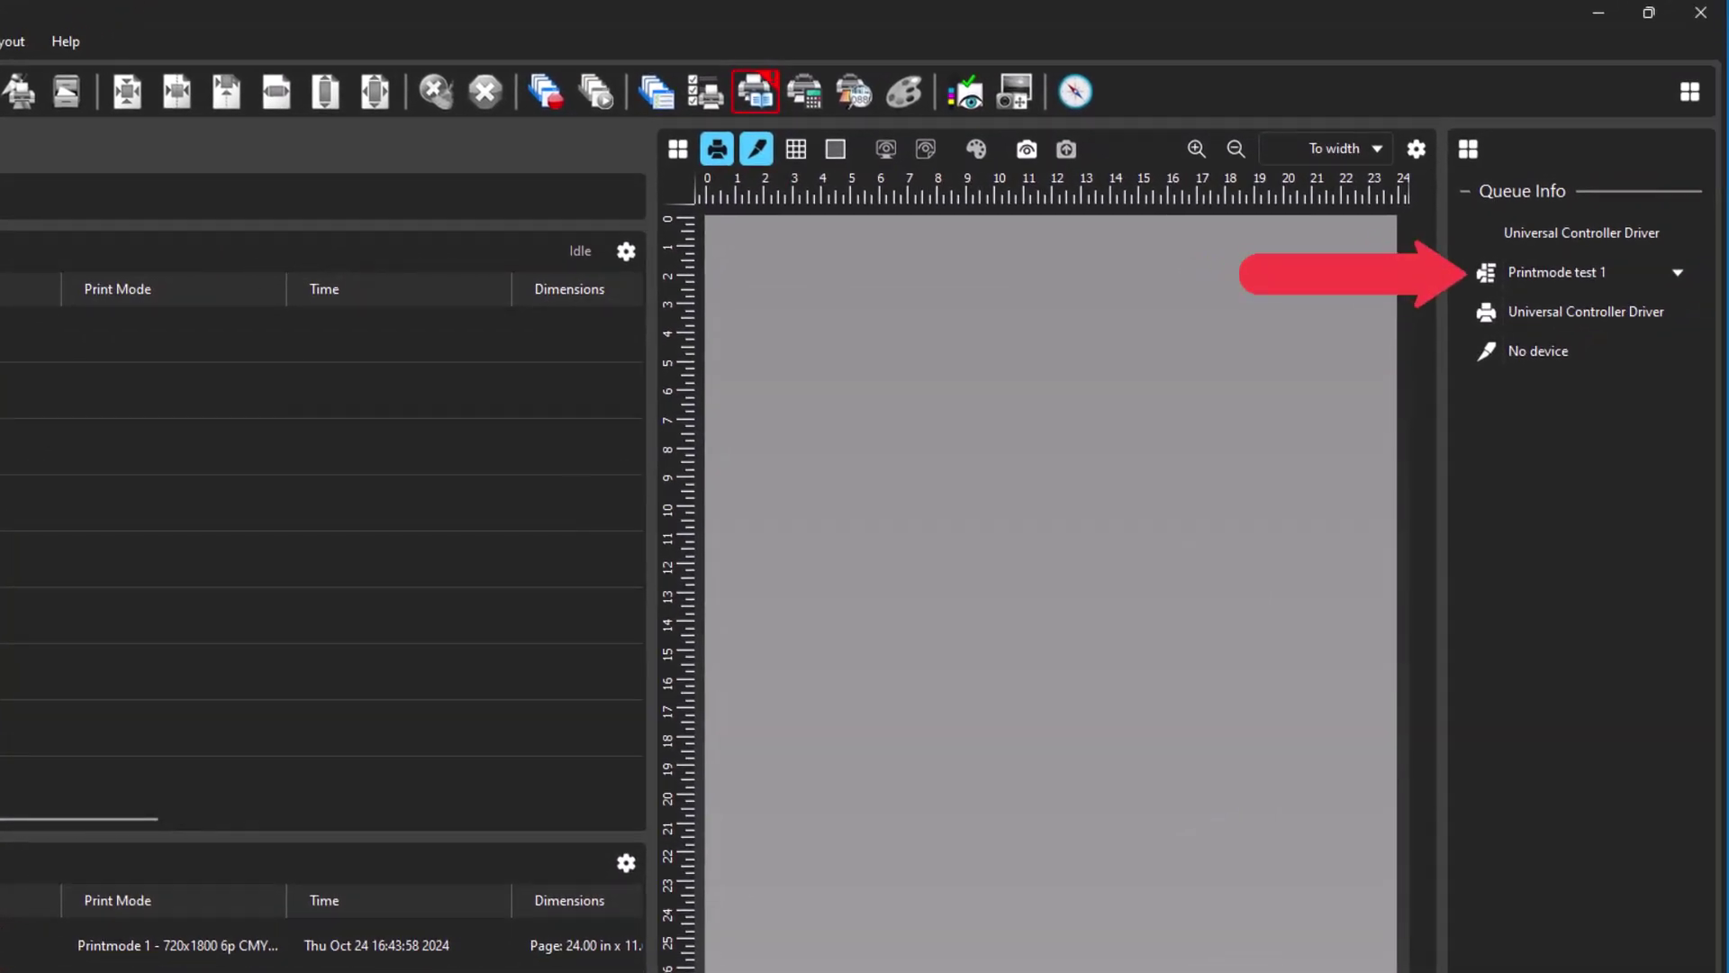
click(1675, 272)
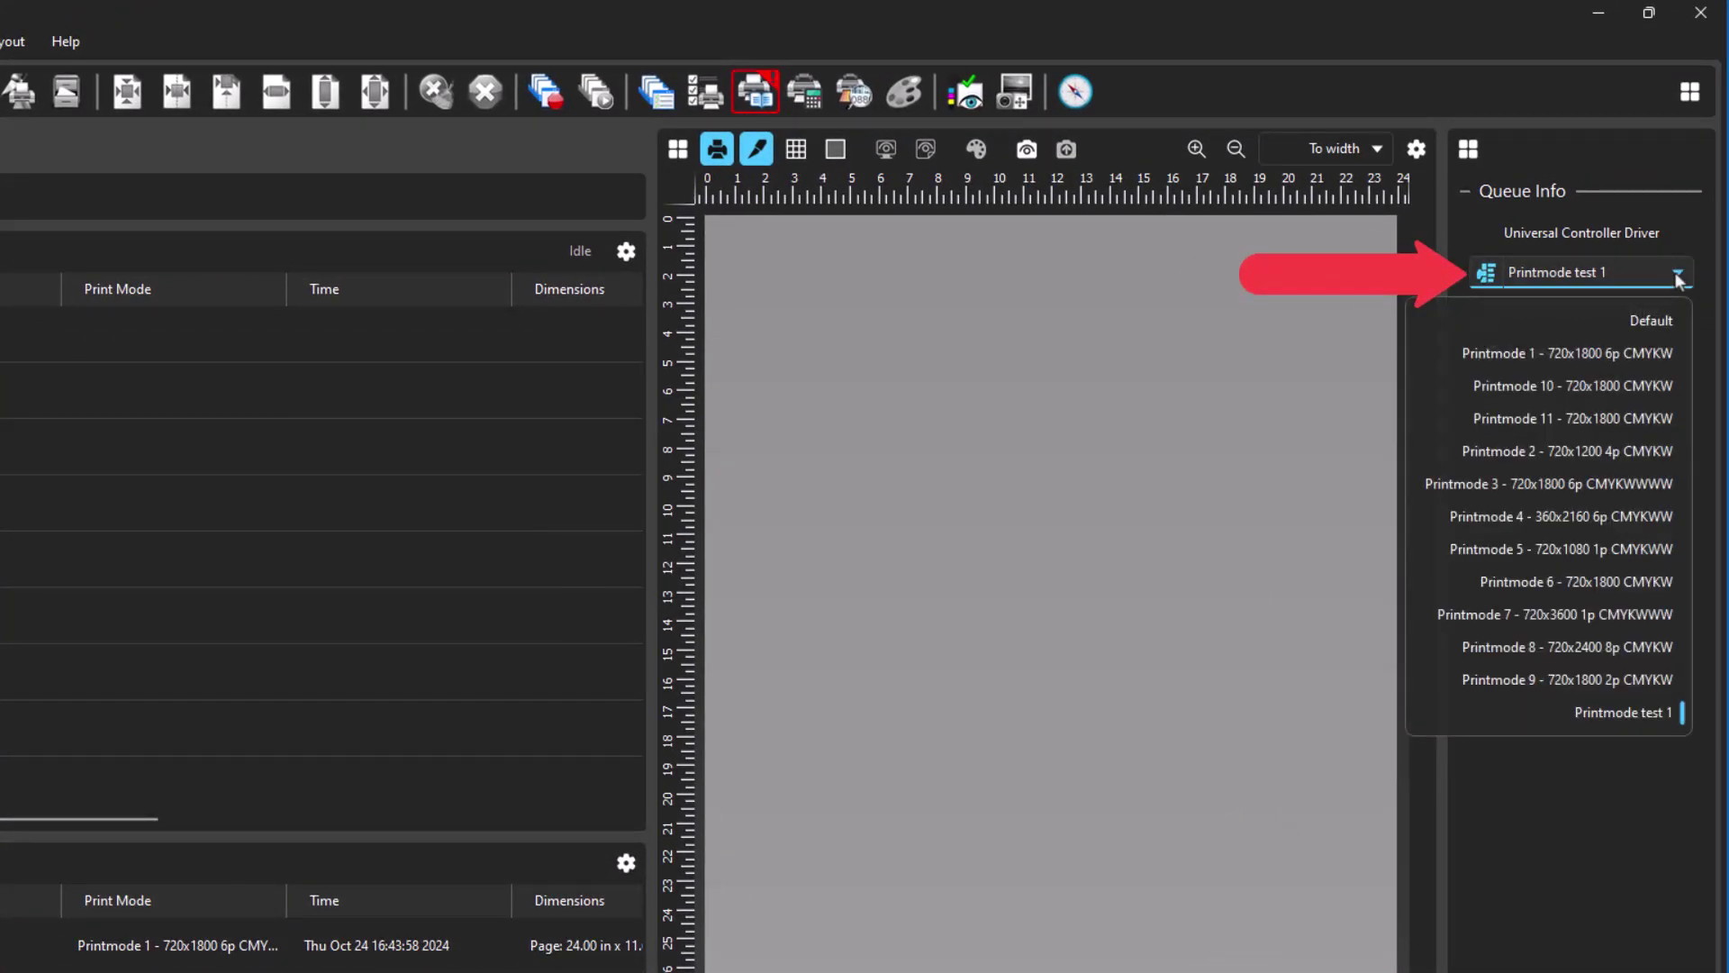
click(1613, 709)
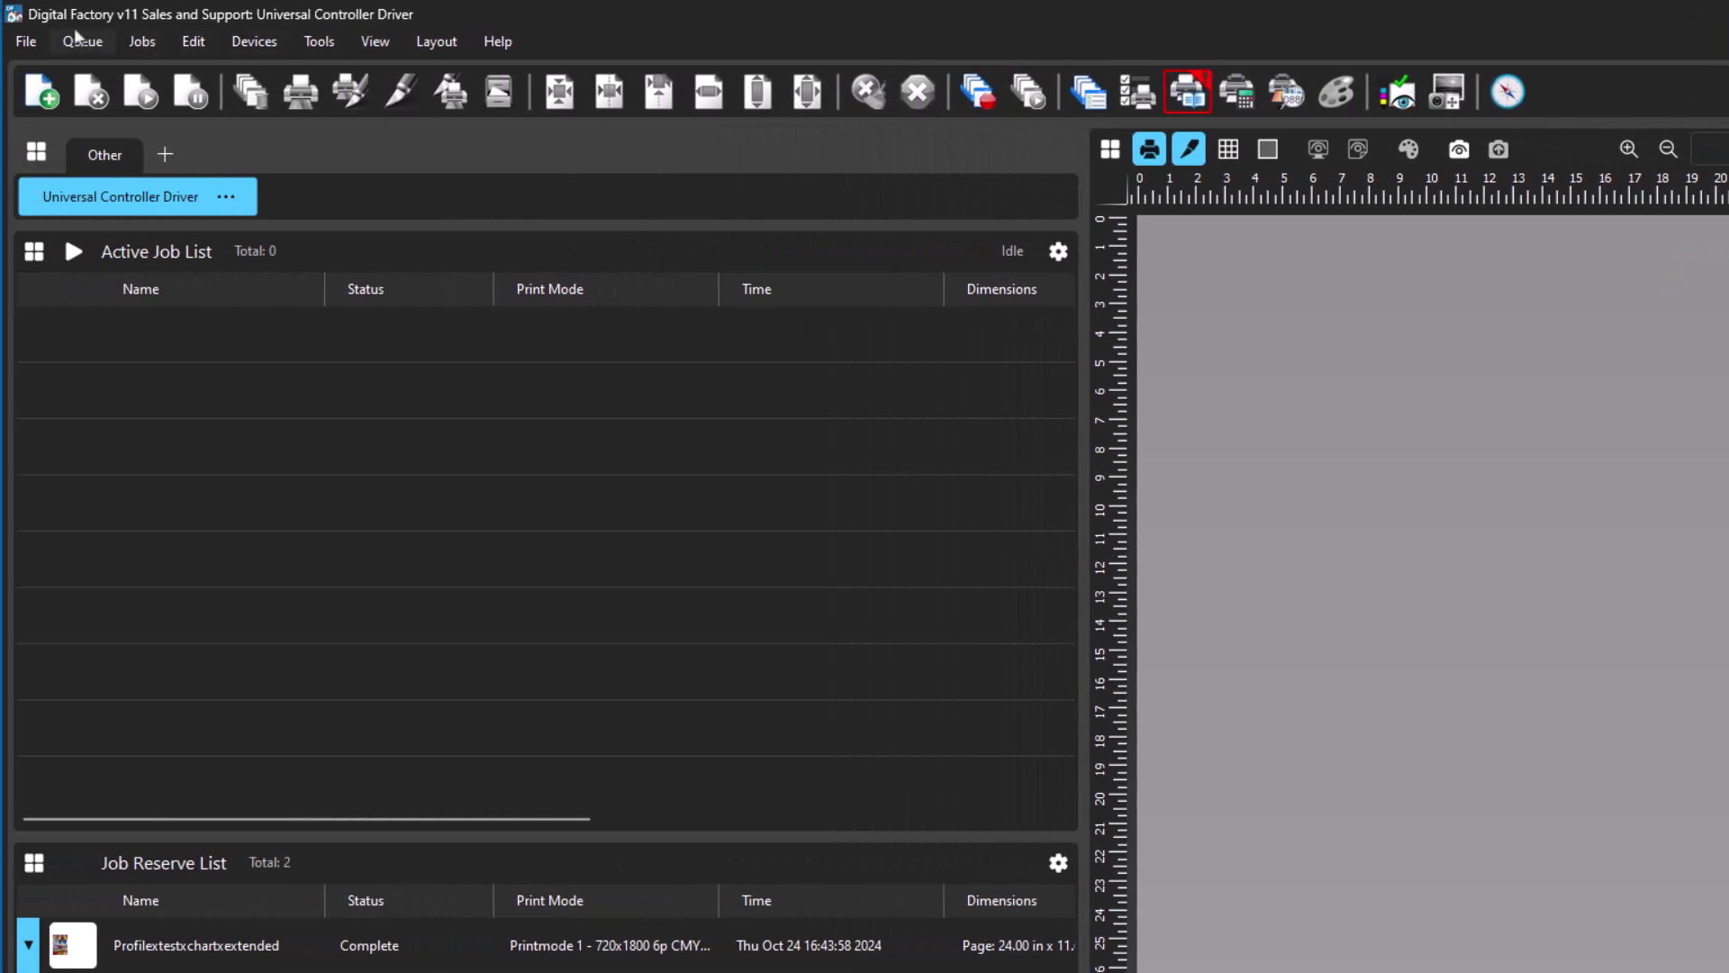
Export the Universal Controller Driver queue from Manage Queues to DATA (D:) as 'test print queue'
click(79, 41)
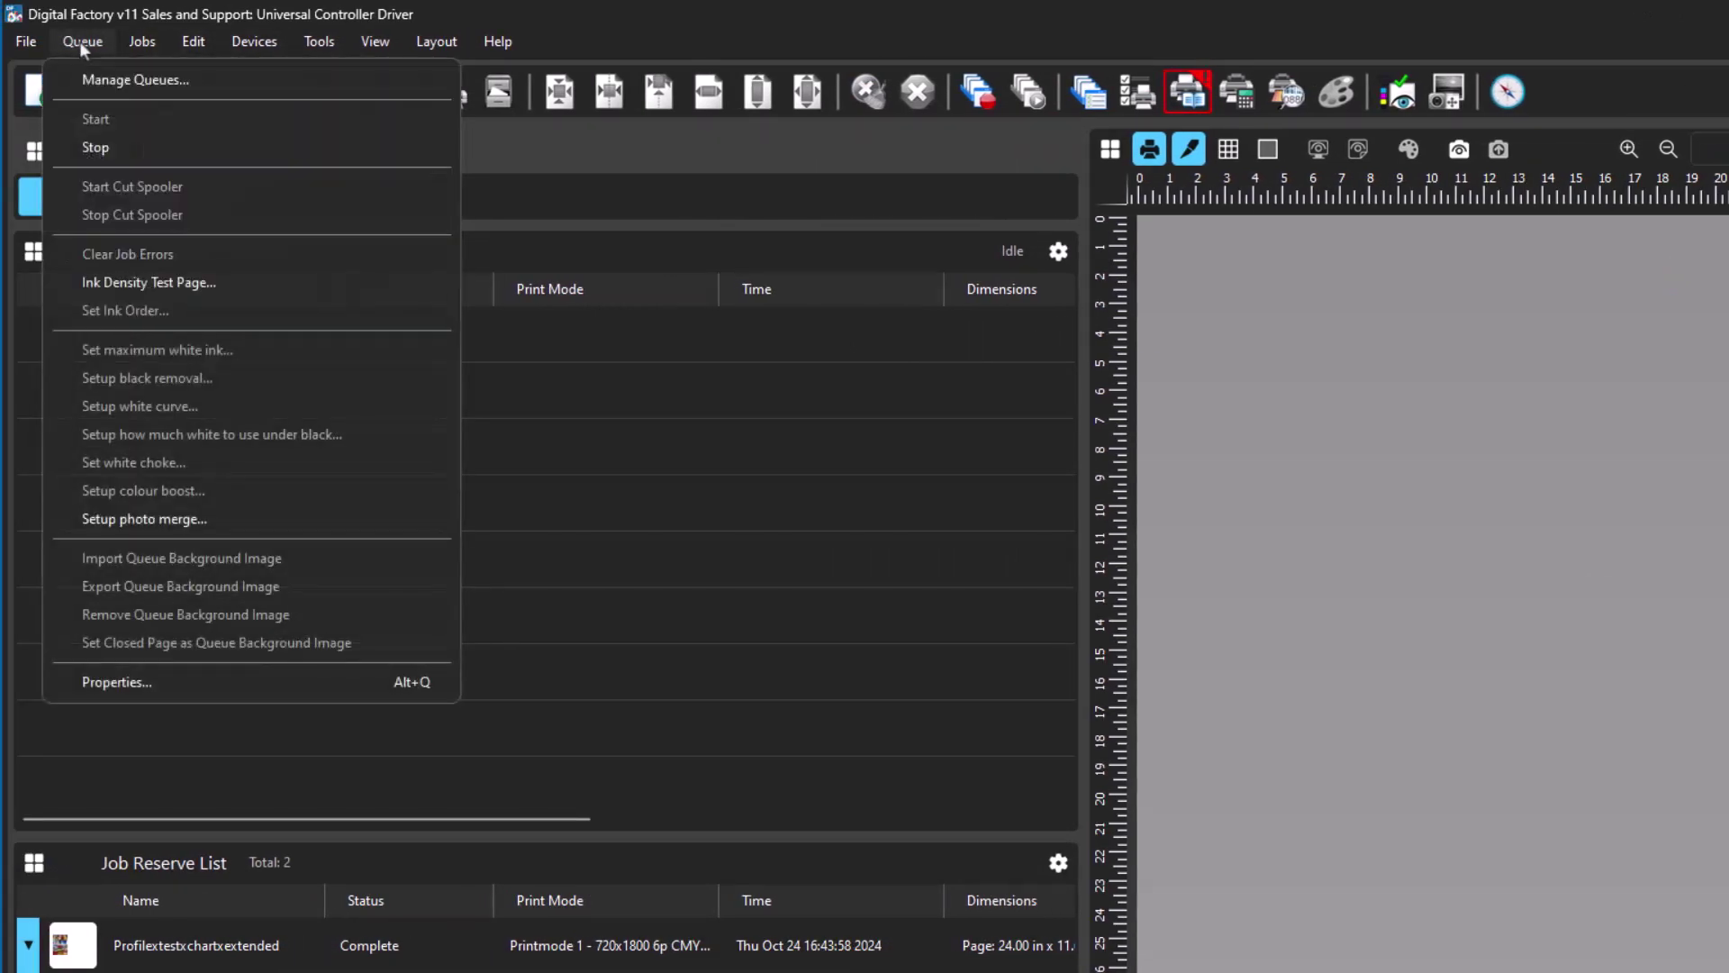
click(94, 74)
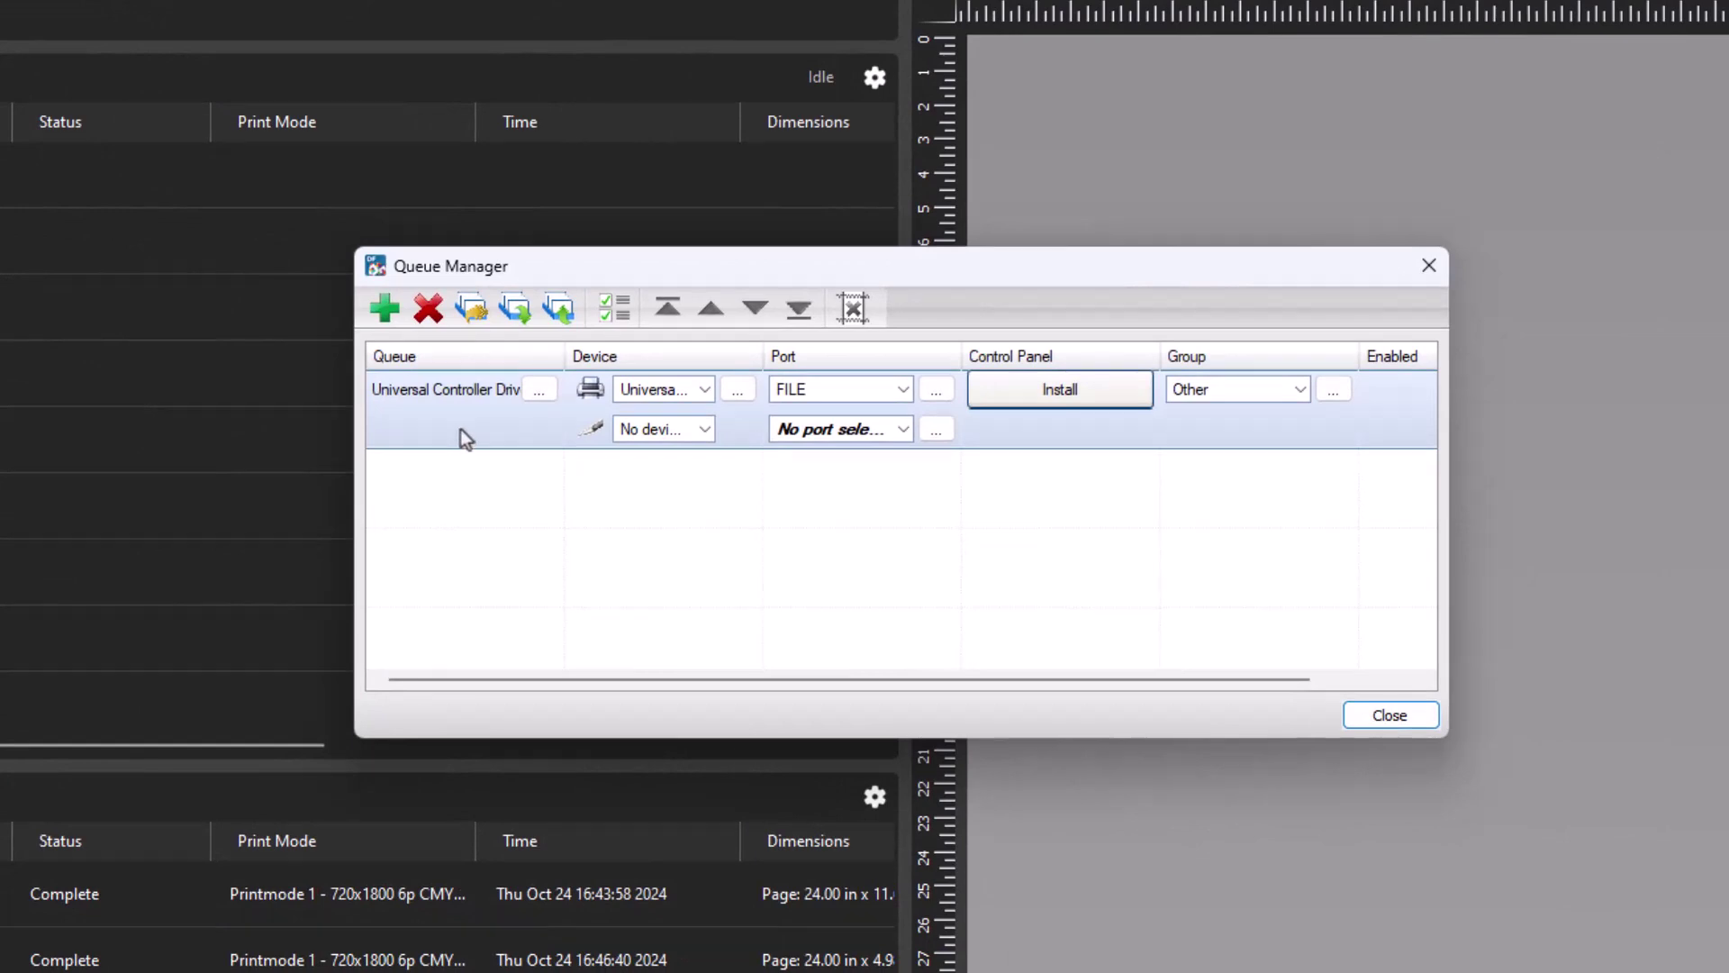
click(514, 309)
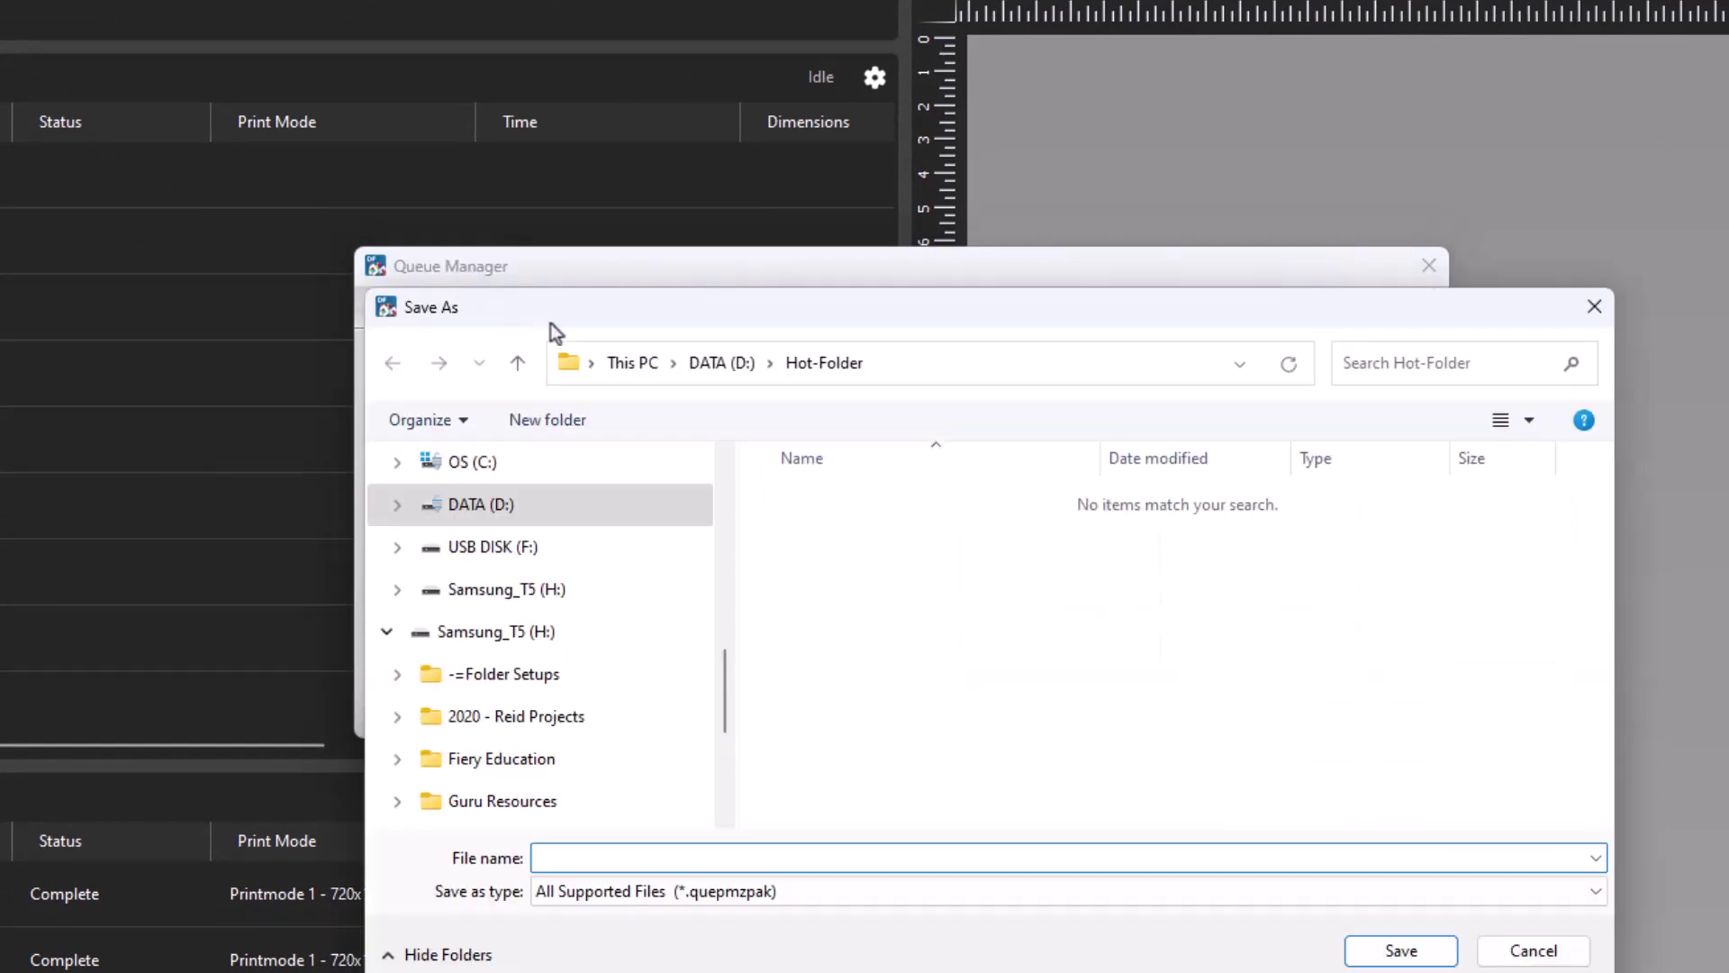
click(708, 371)
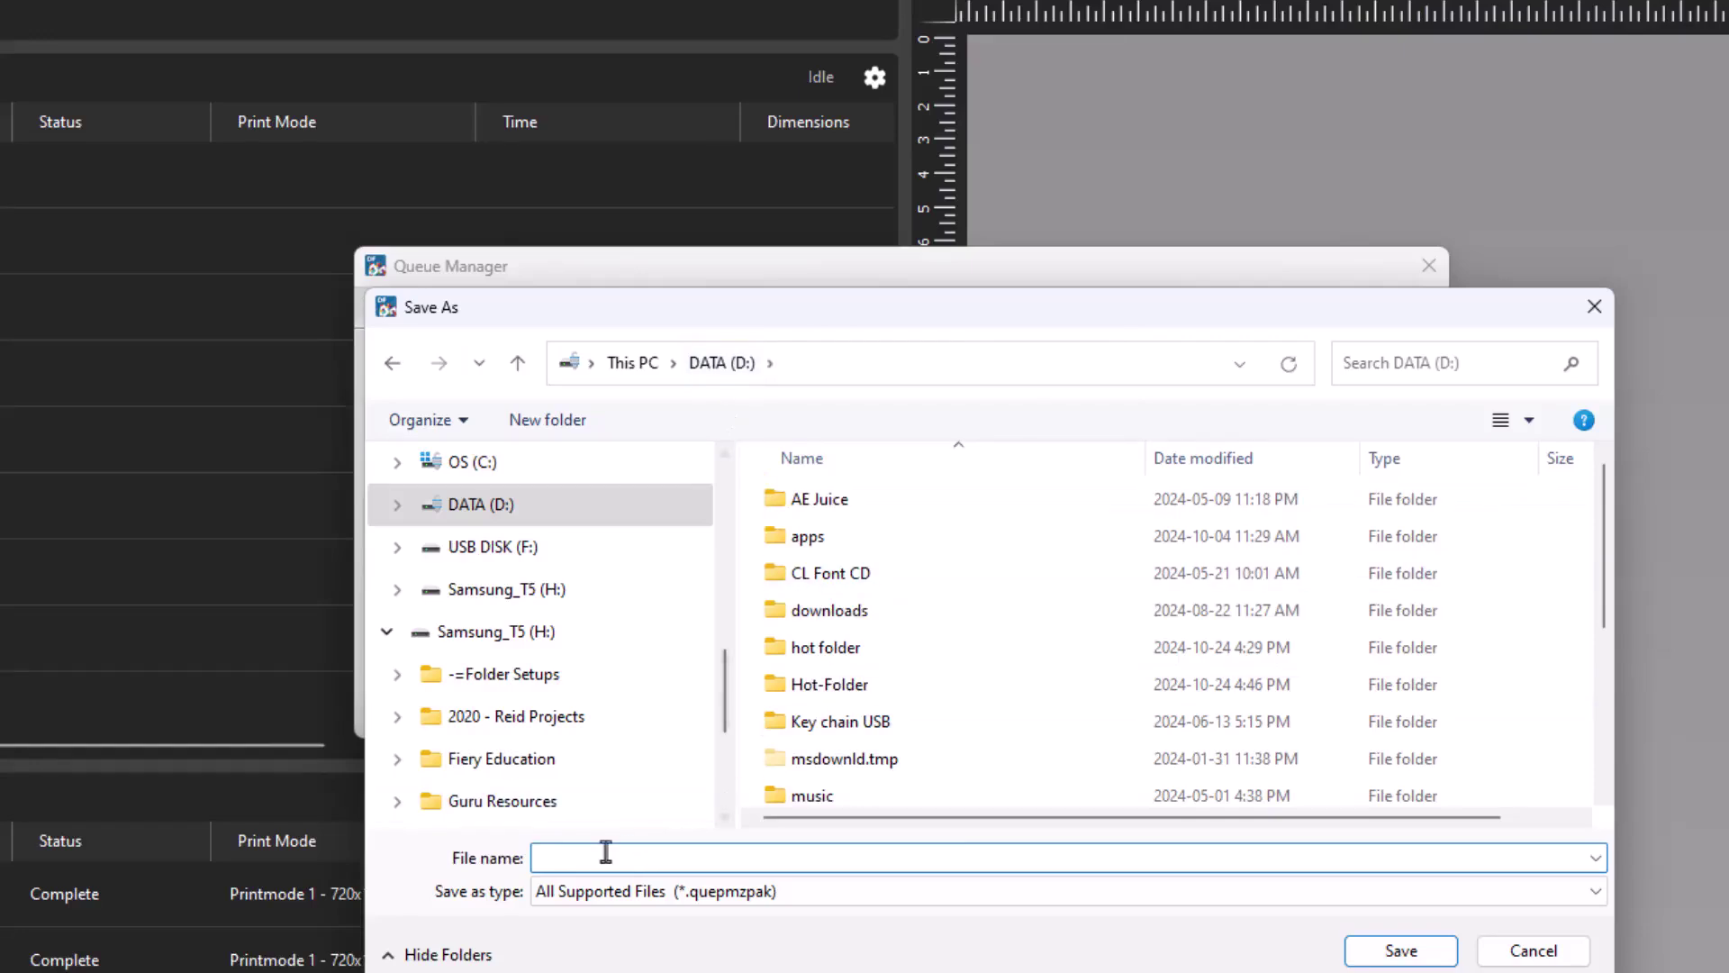
text(te)
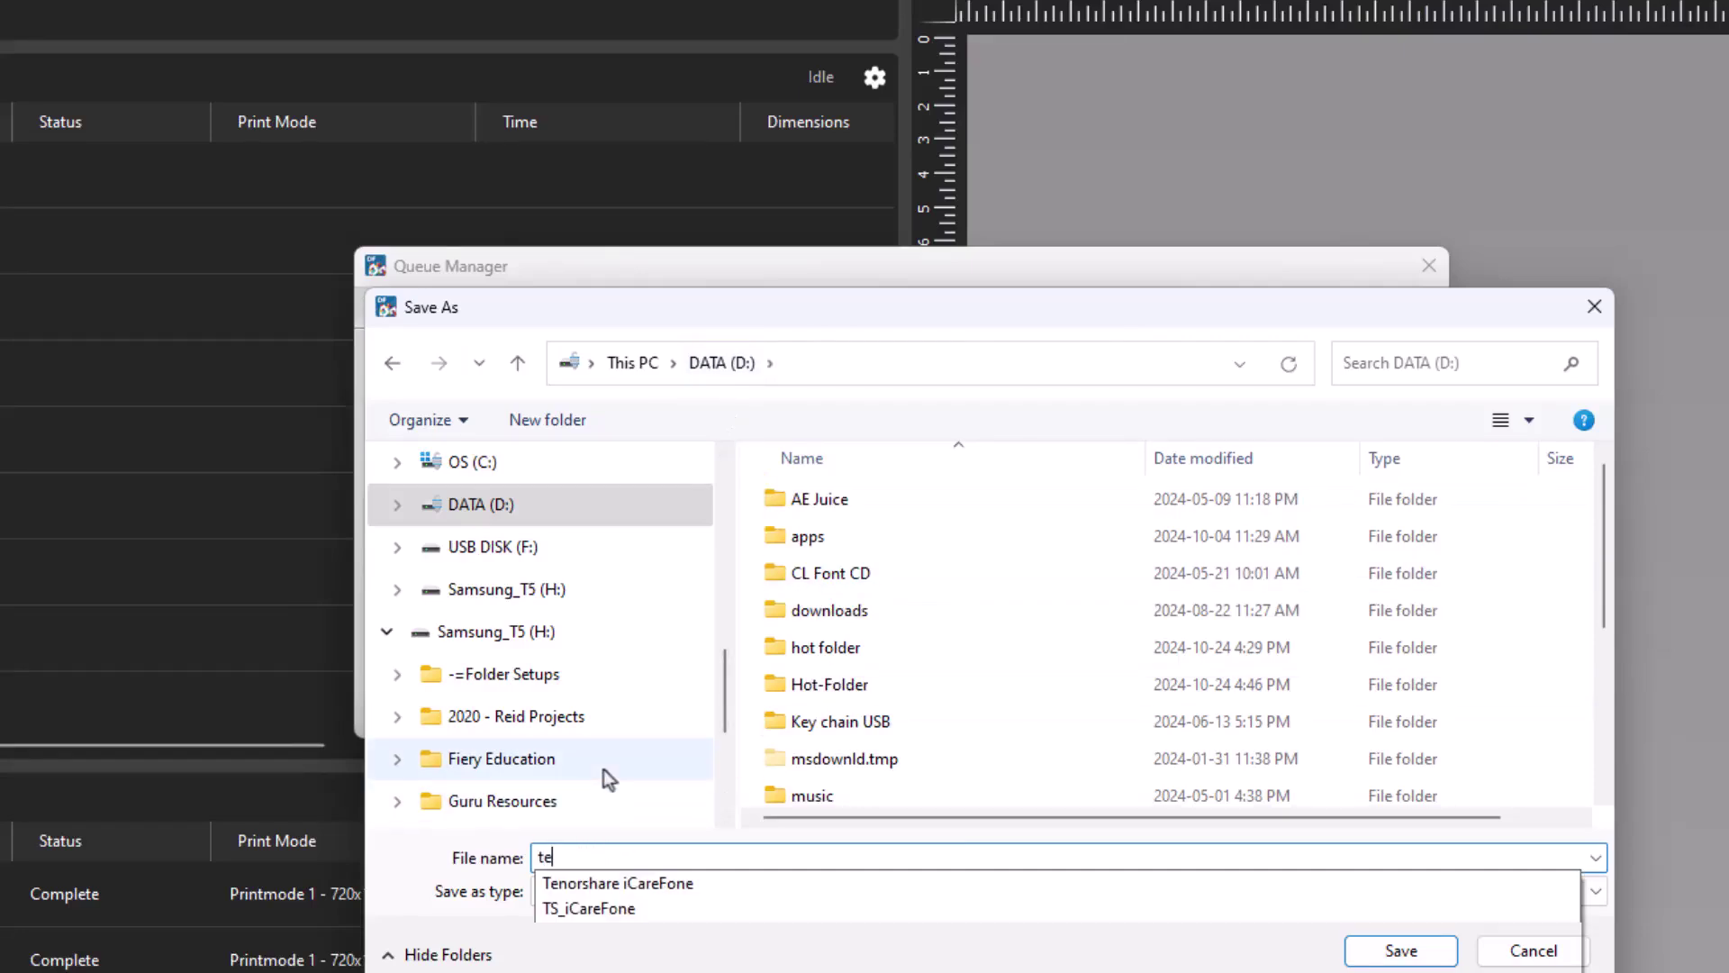
text(st print q)
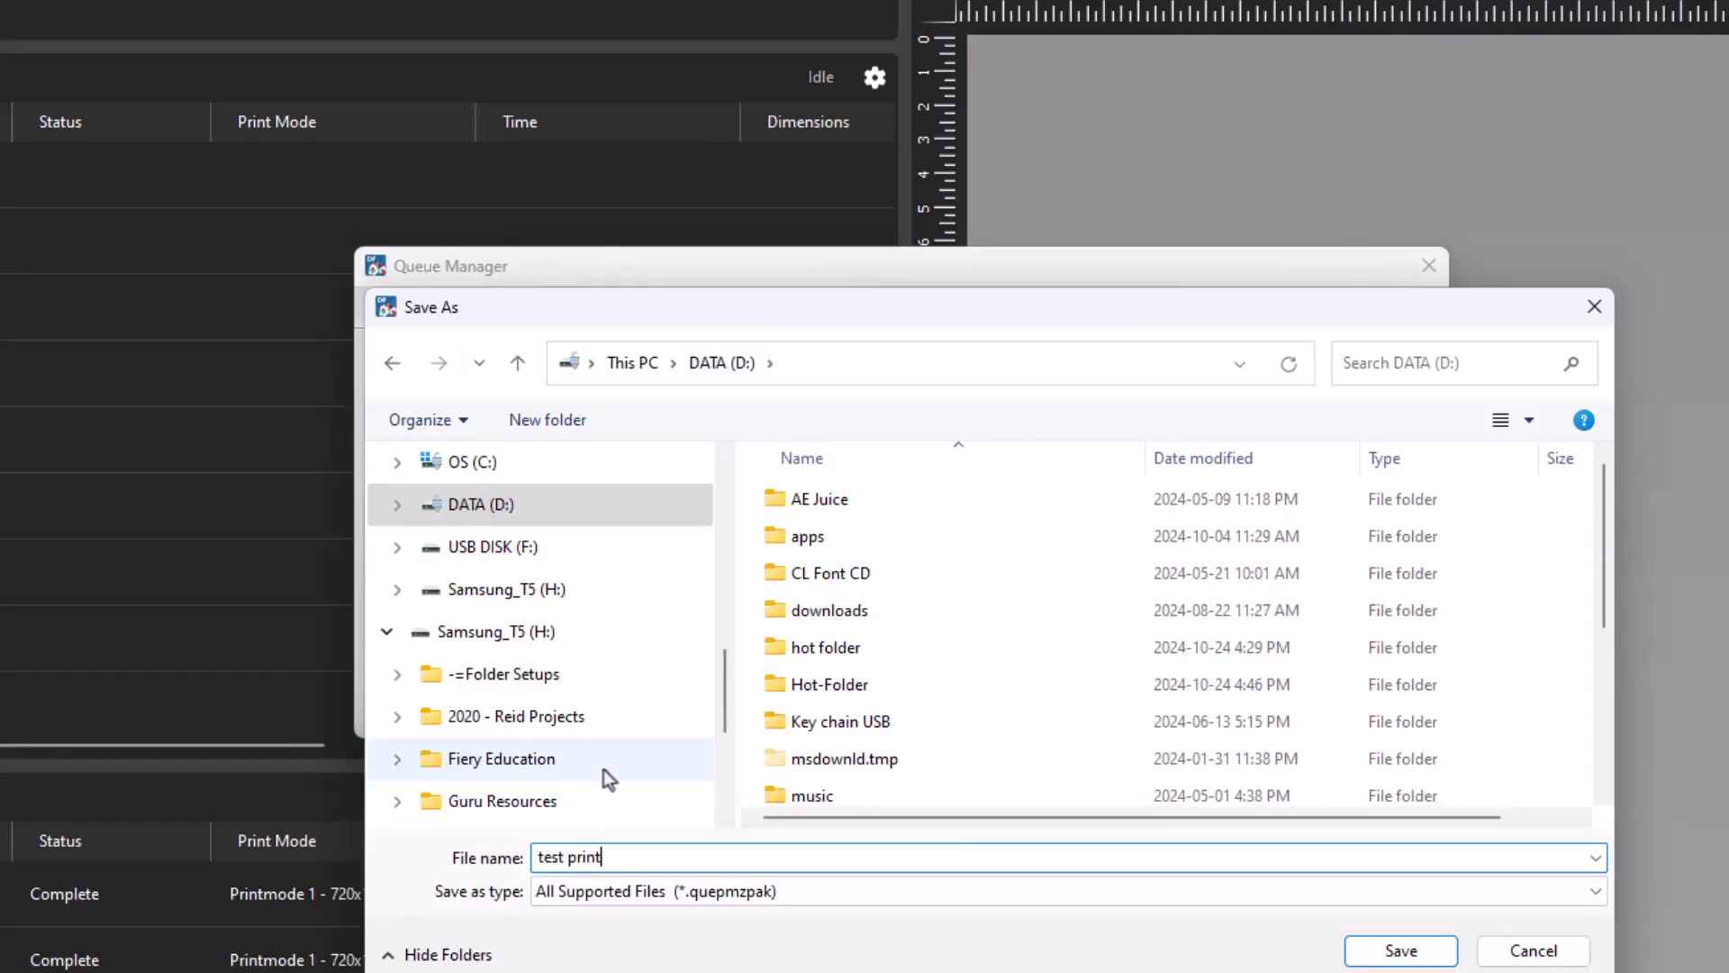
text(ueue)
key(Return)
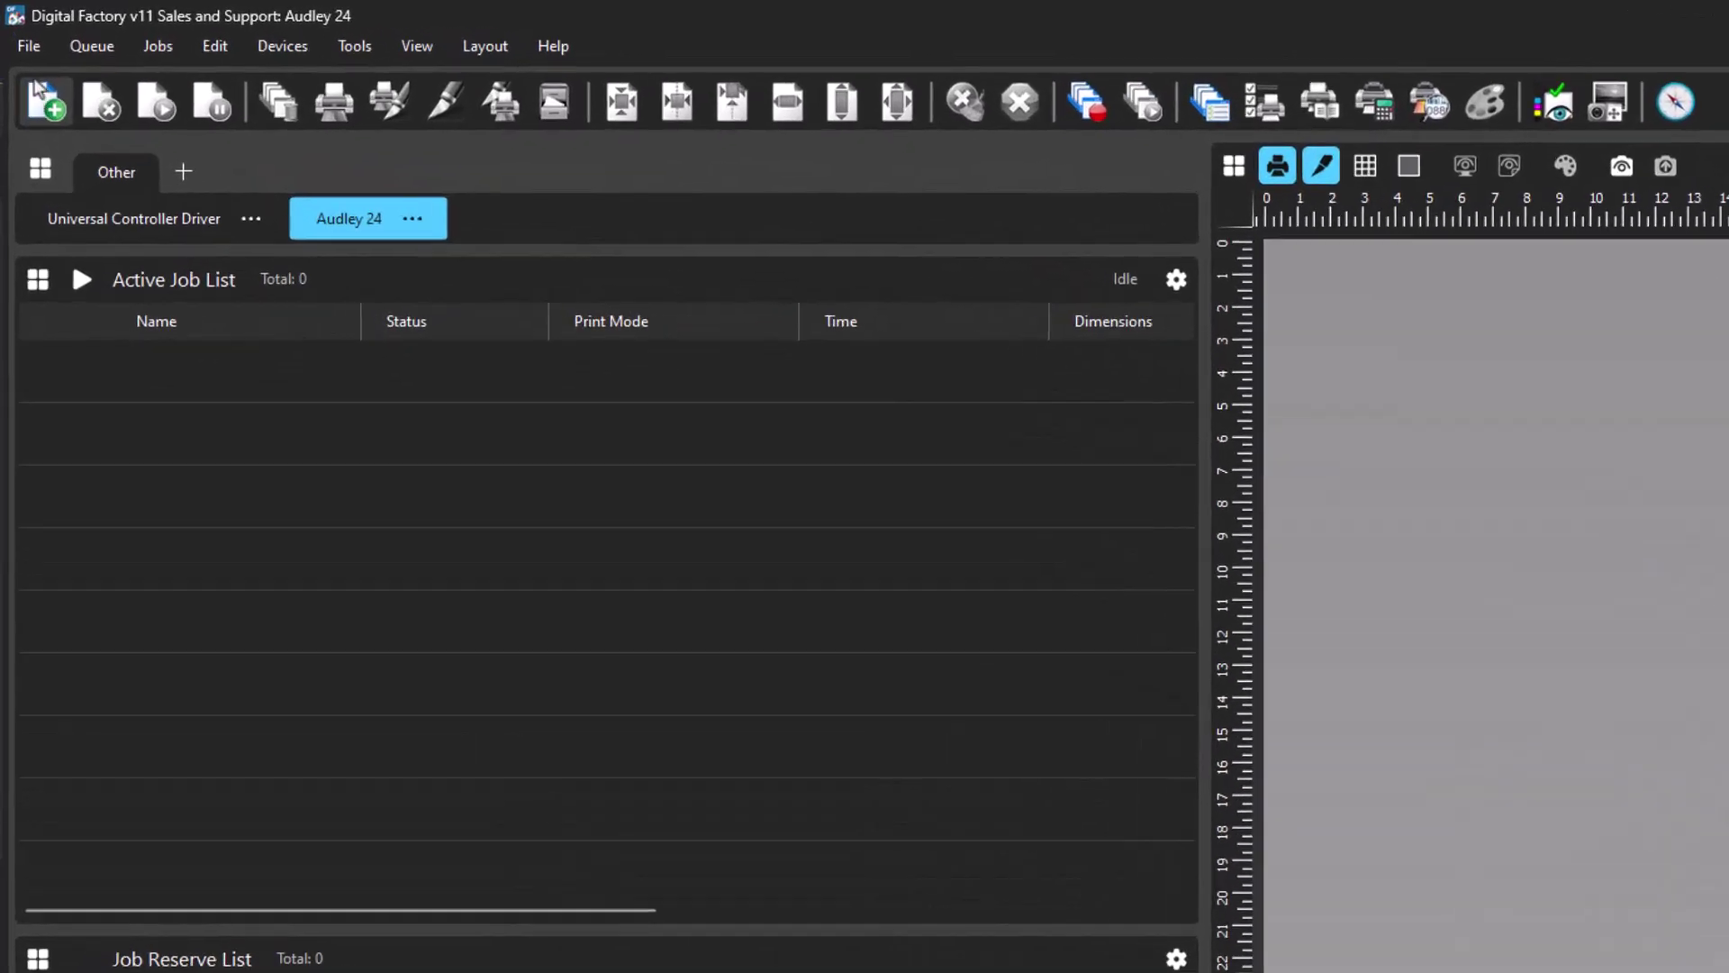
click(29, 46)
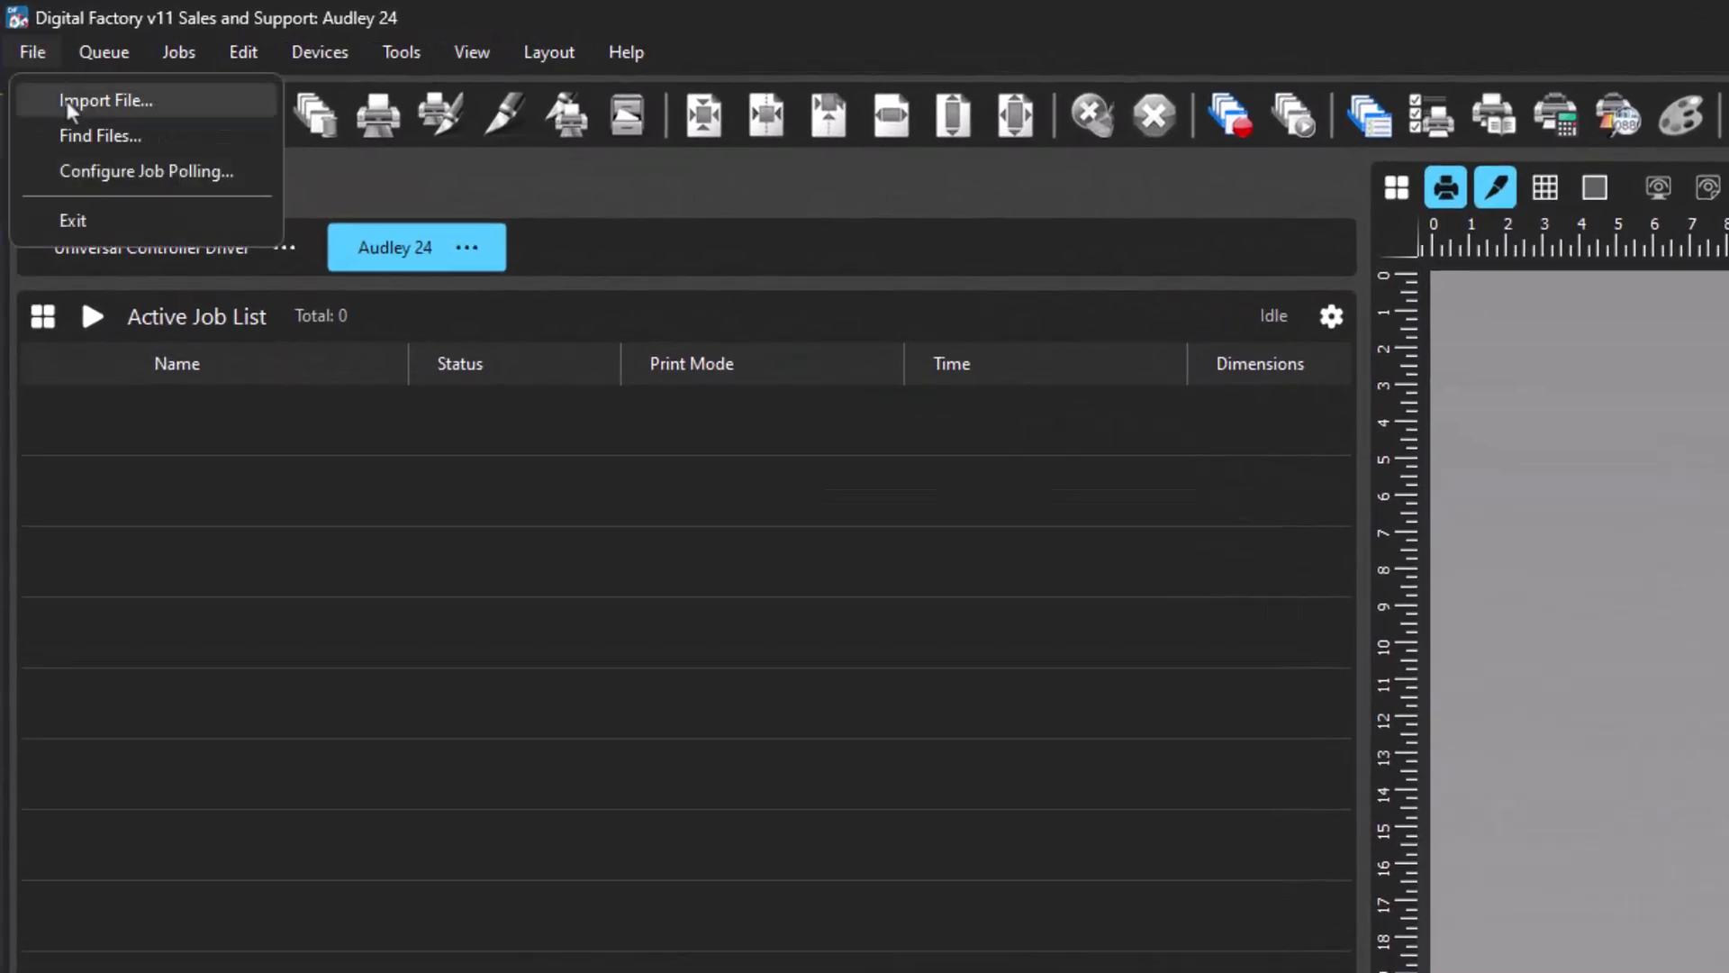
click(187, 469)
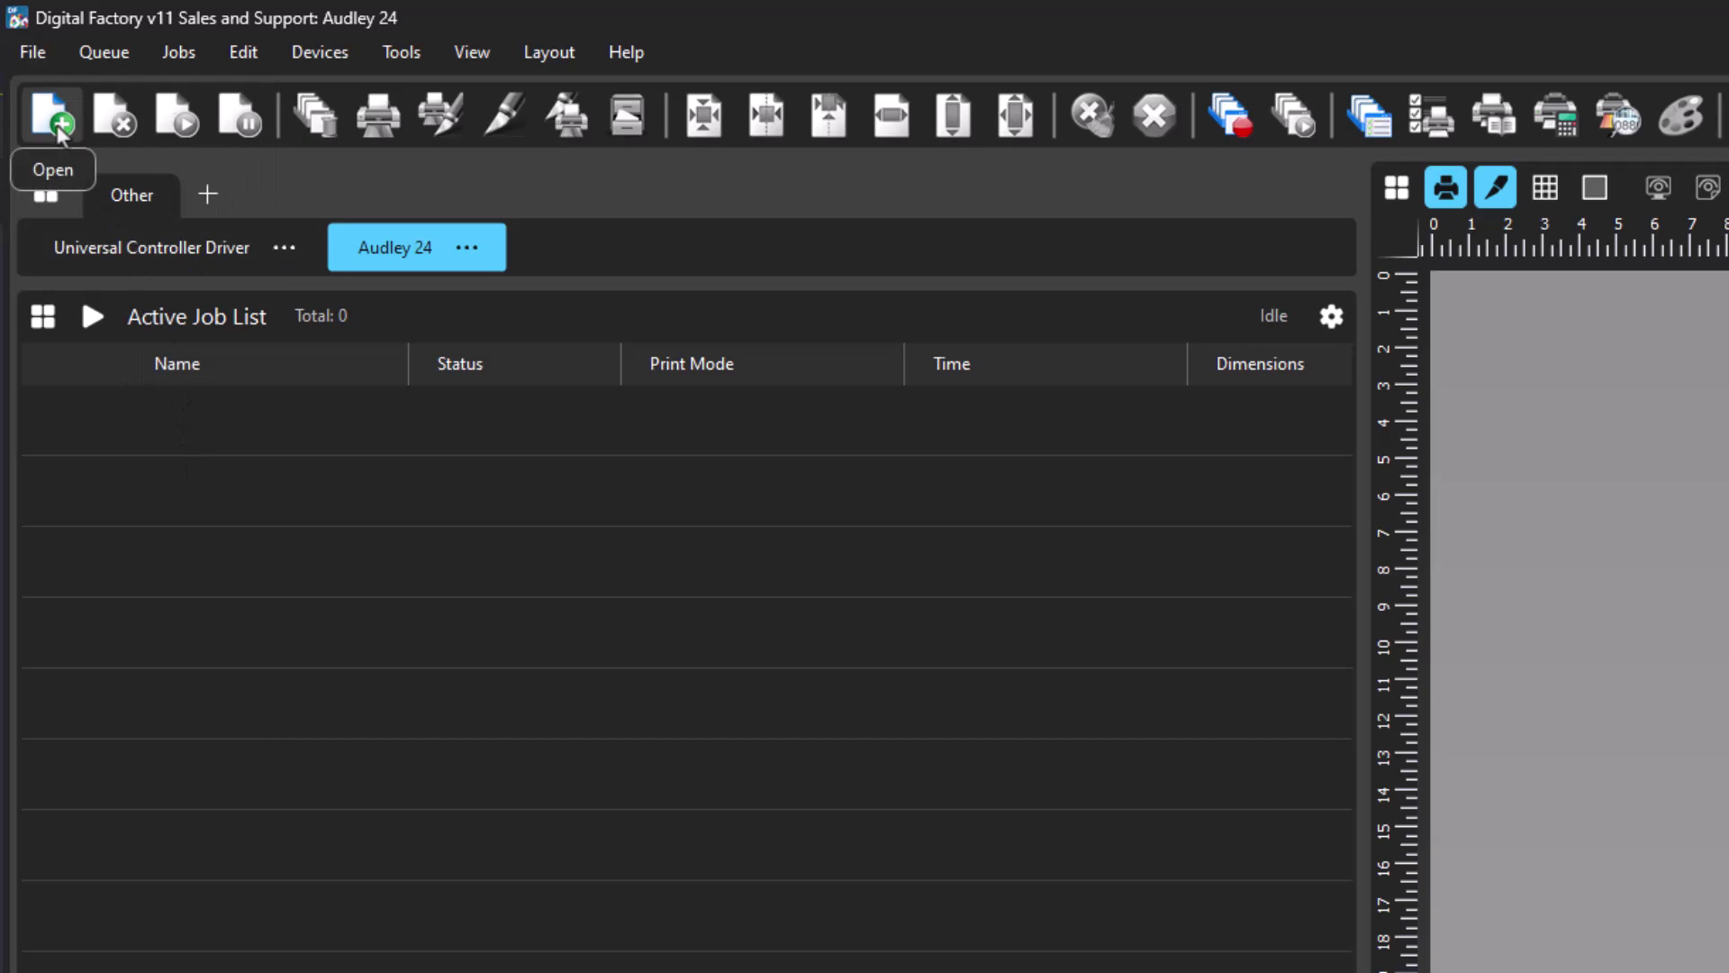
right_click(294, 530)
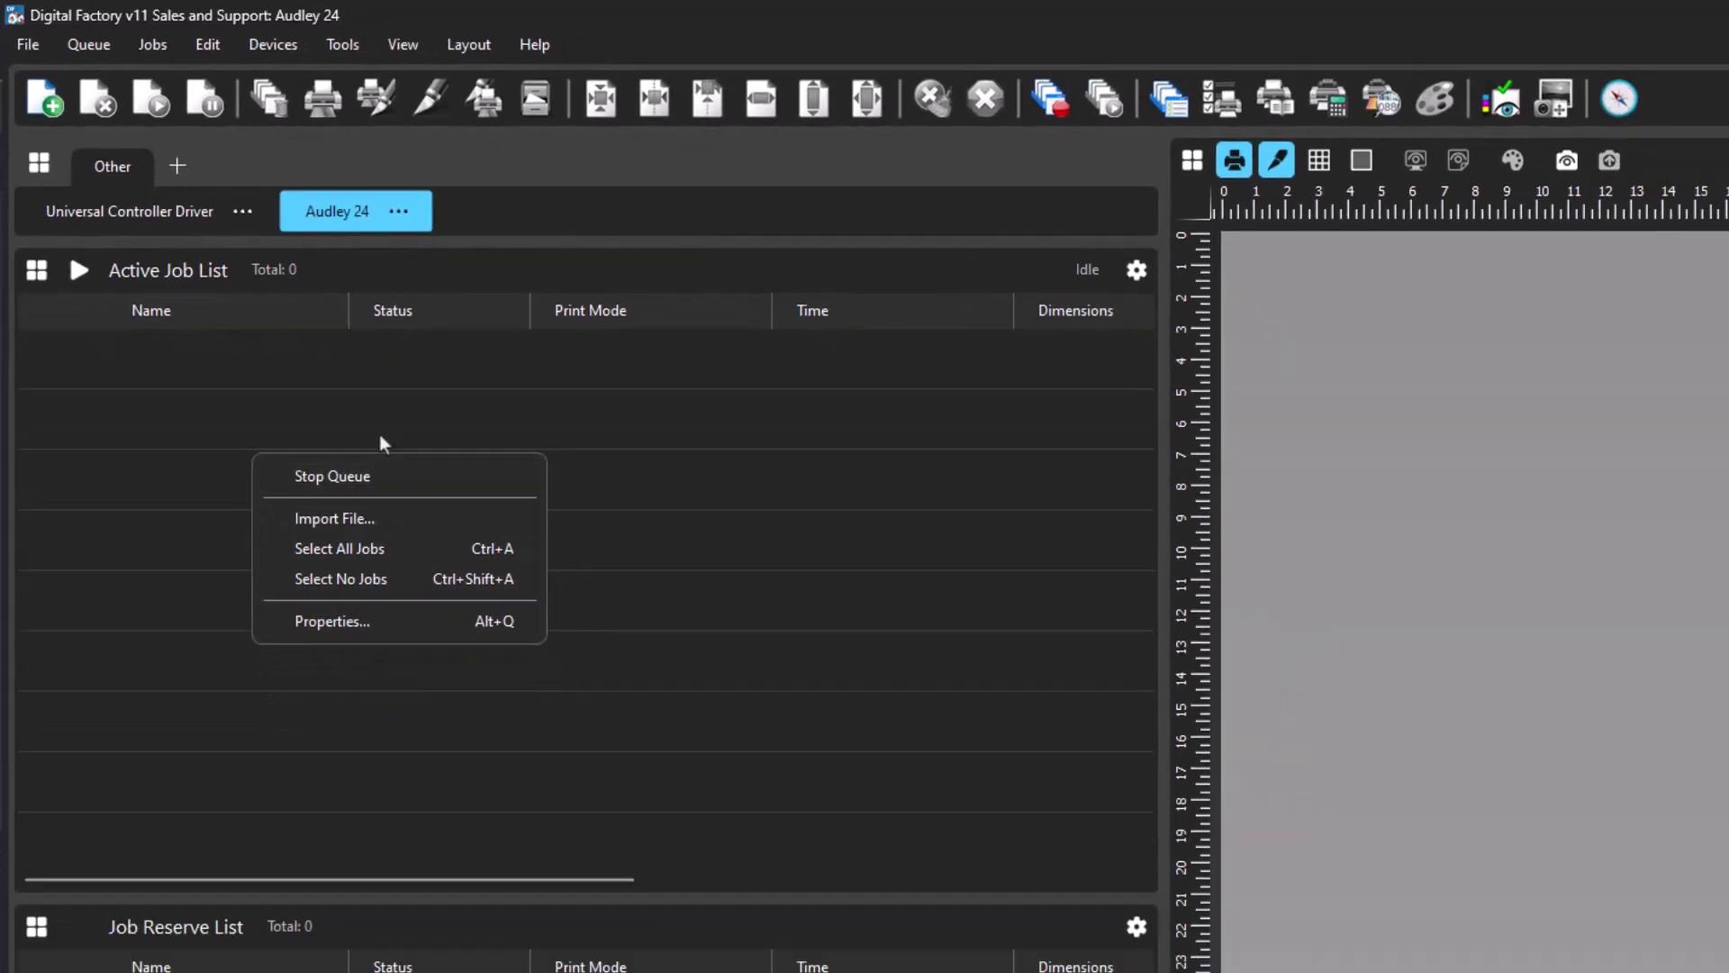
click(436, 495)
key(alt+Tab)
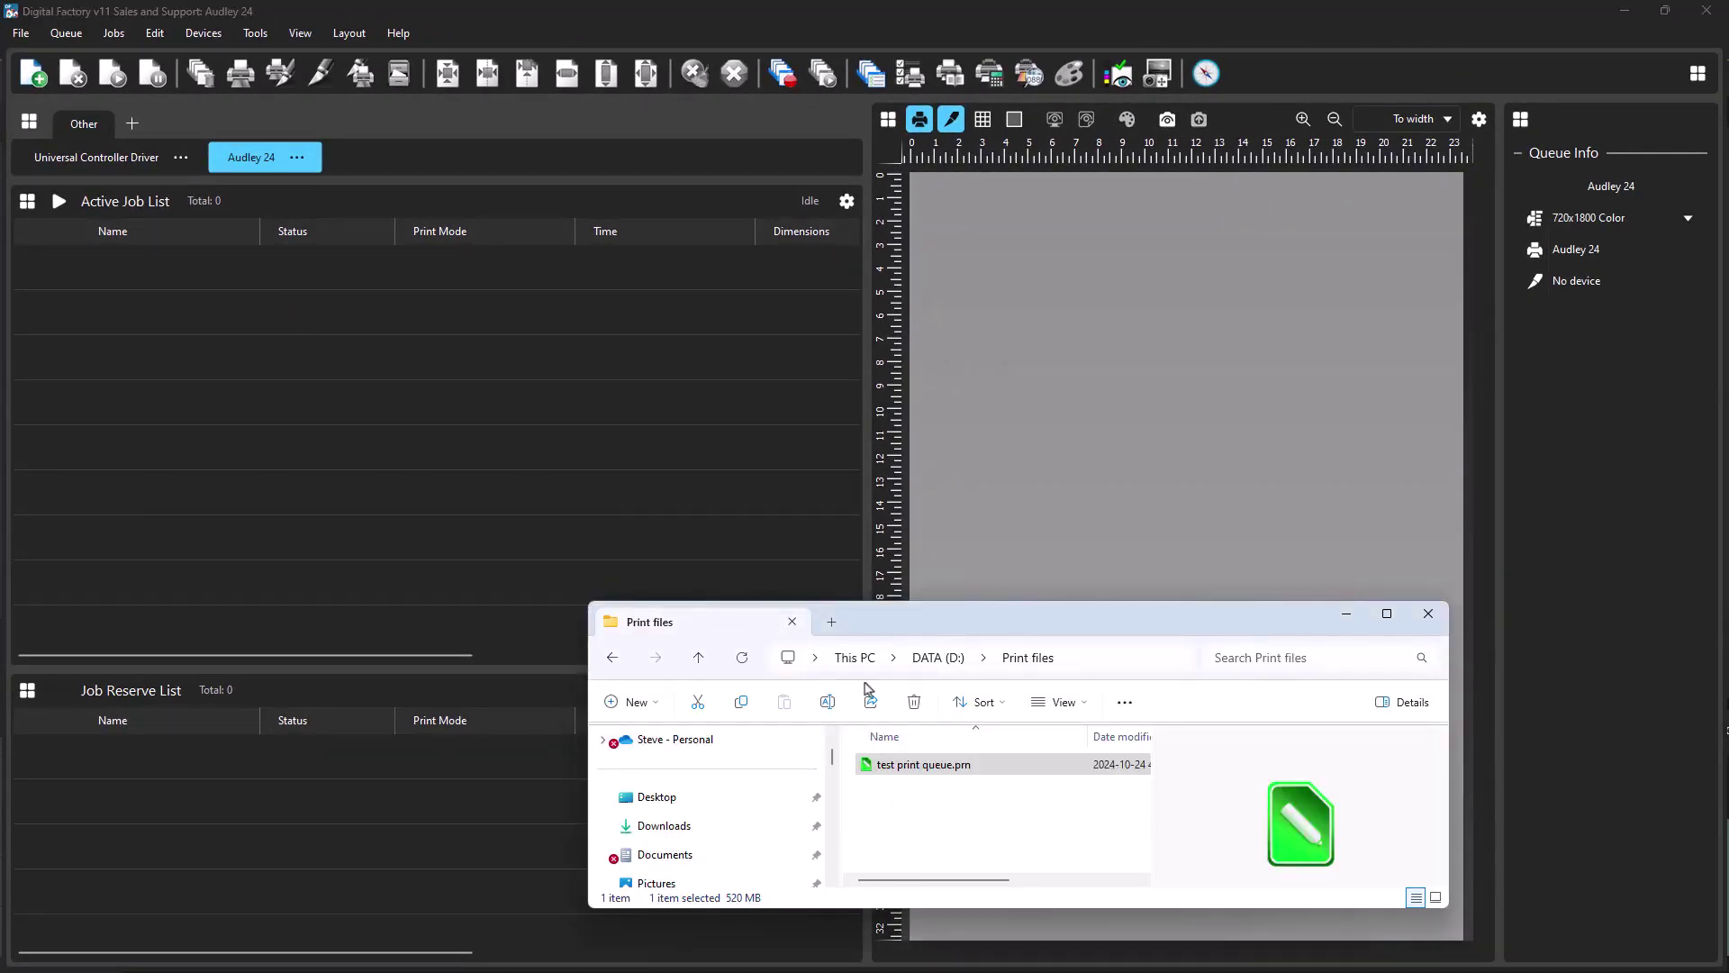
click(898, 763)
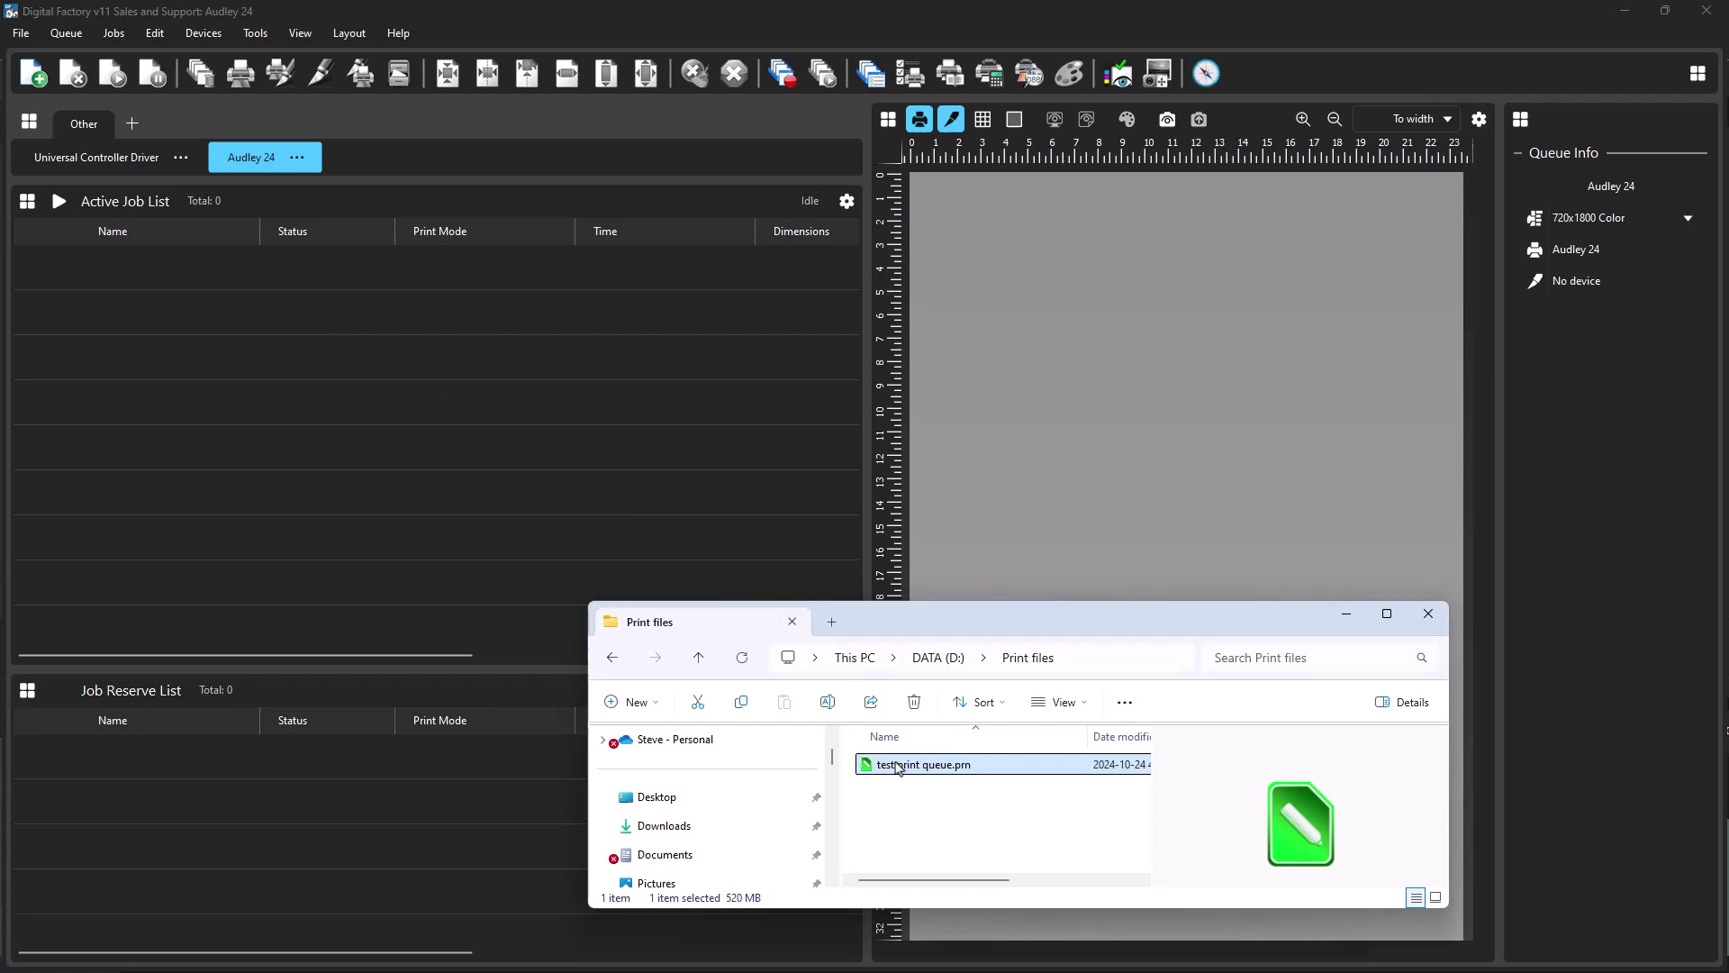
drag(898, 767, 369, 392)
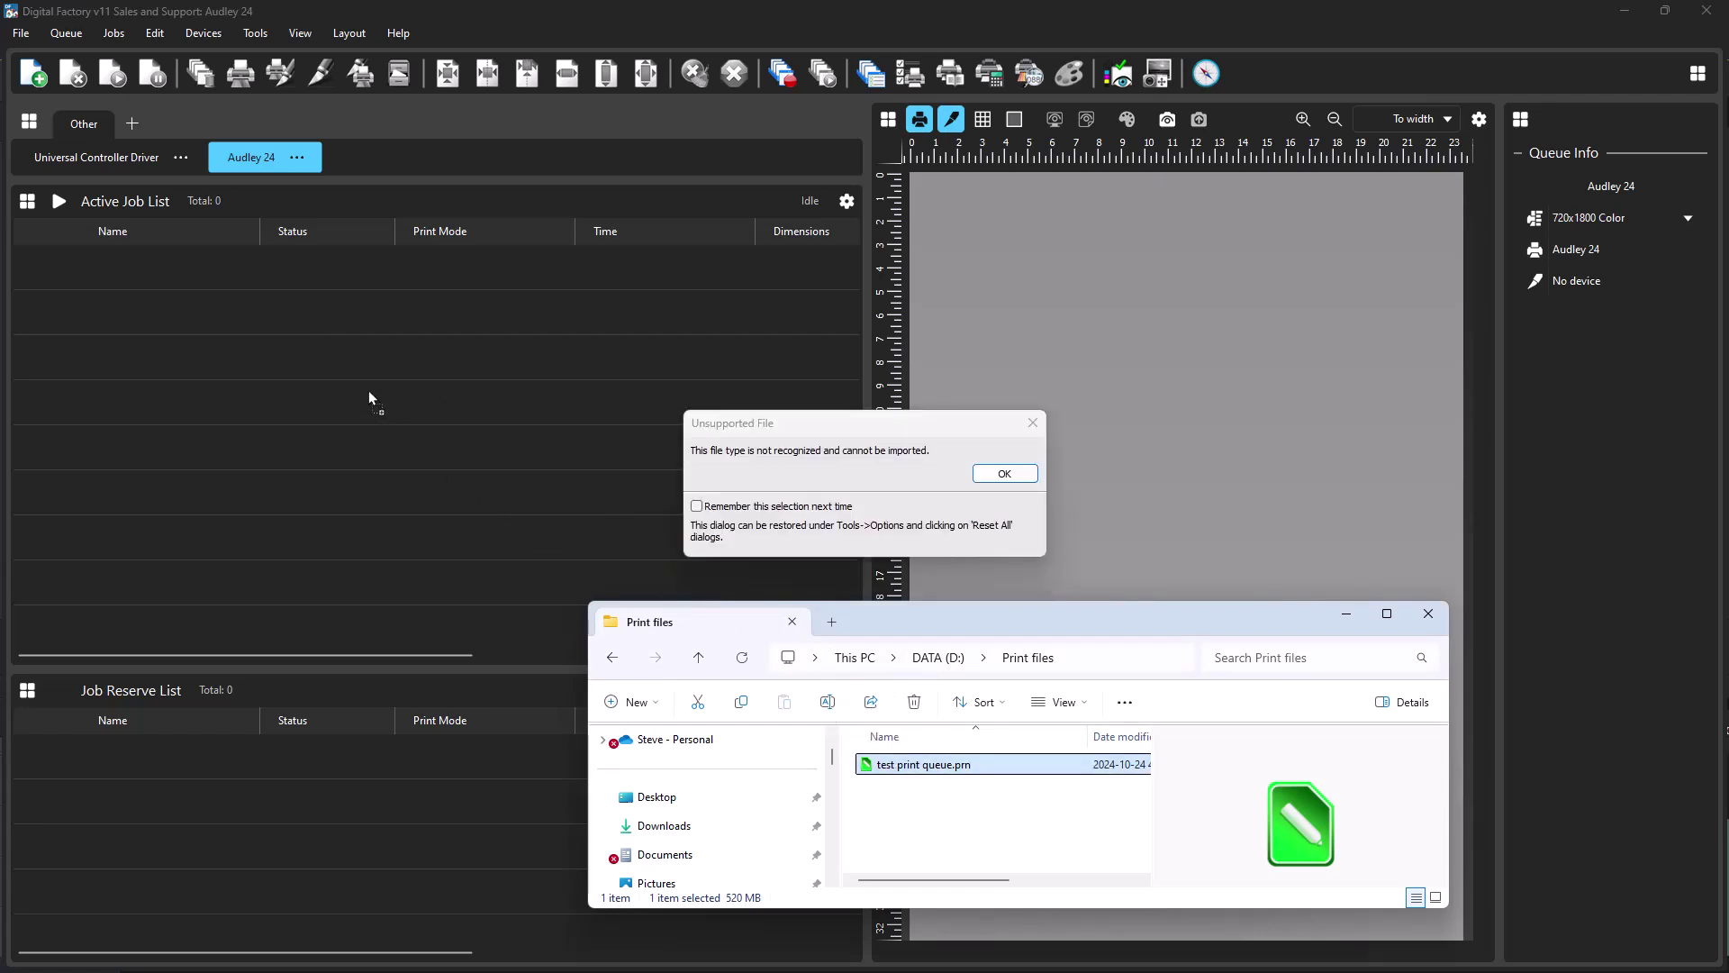
Drop test print queue.prn onto the Universal Controller Driver's Active Job List
click(989, 477)
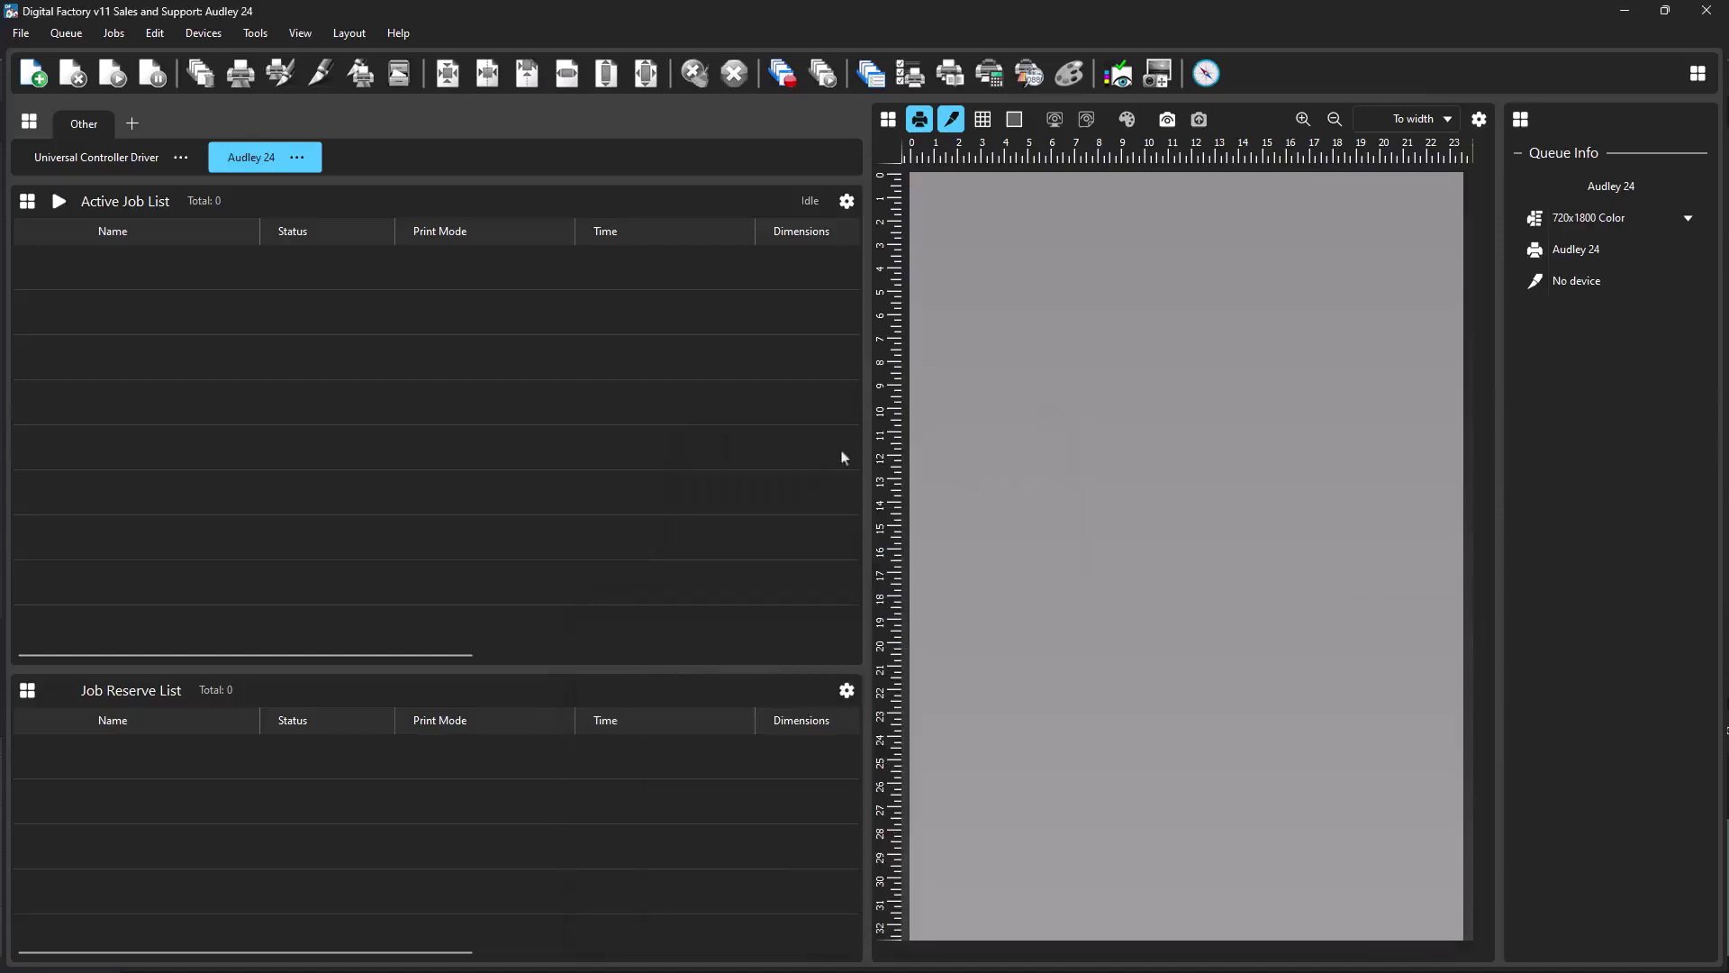
click(144, 160)
key(alt+Tab)
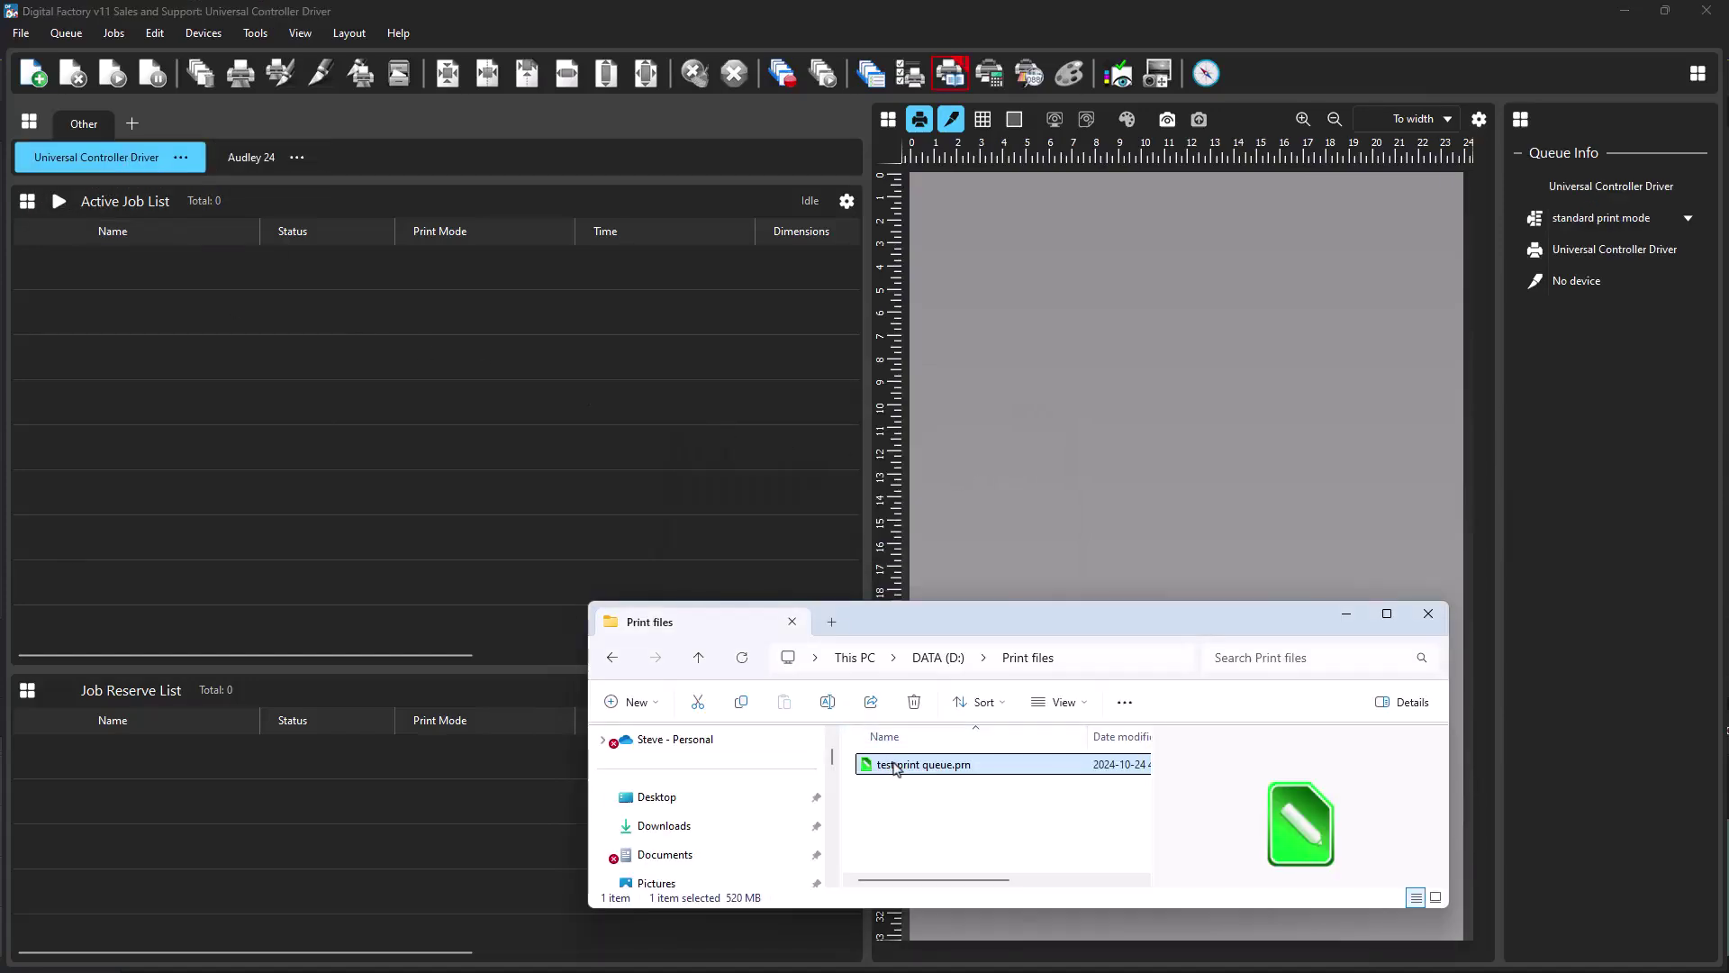
drag(896, 767, 570, 528)
drag(488, 463, 488, 463)
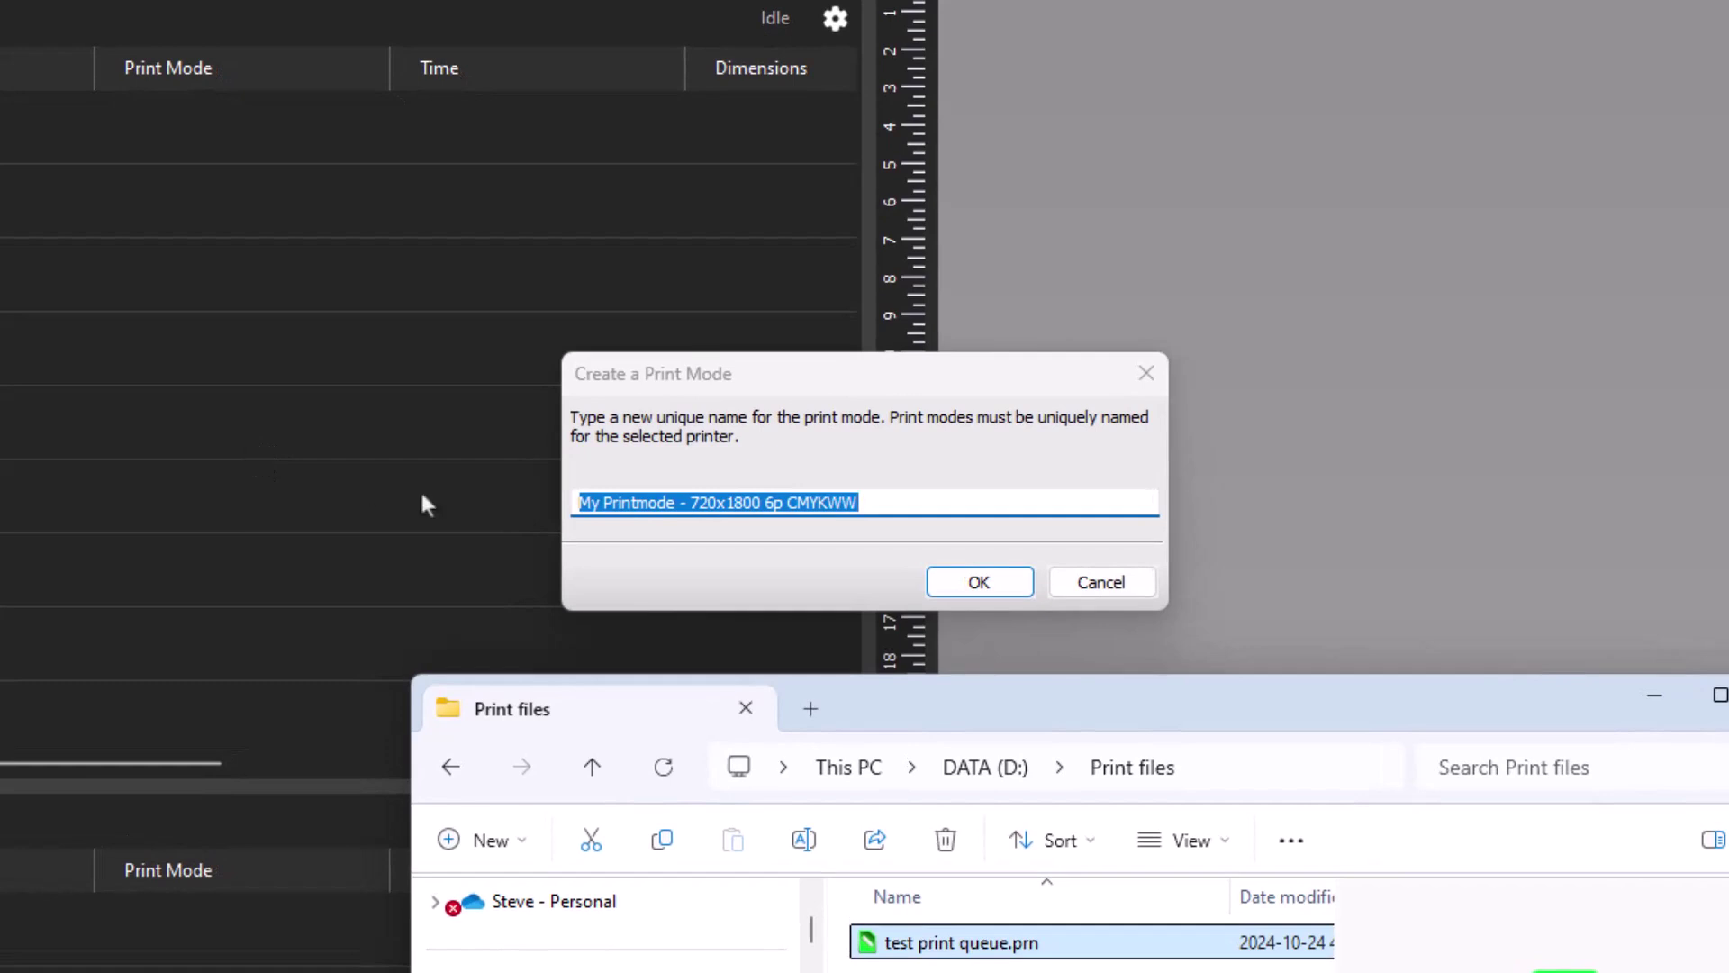
Name the new print mode 'Special shirts and colors' and acknowledge its creation
click(783, 565)
click(890, 501)
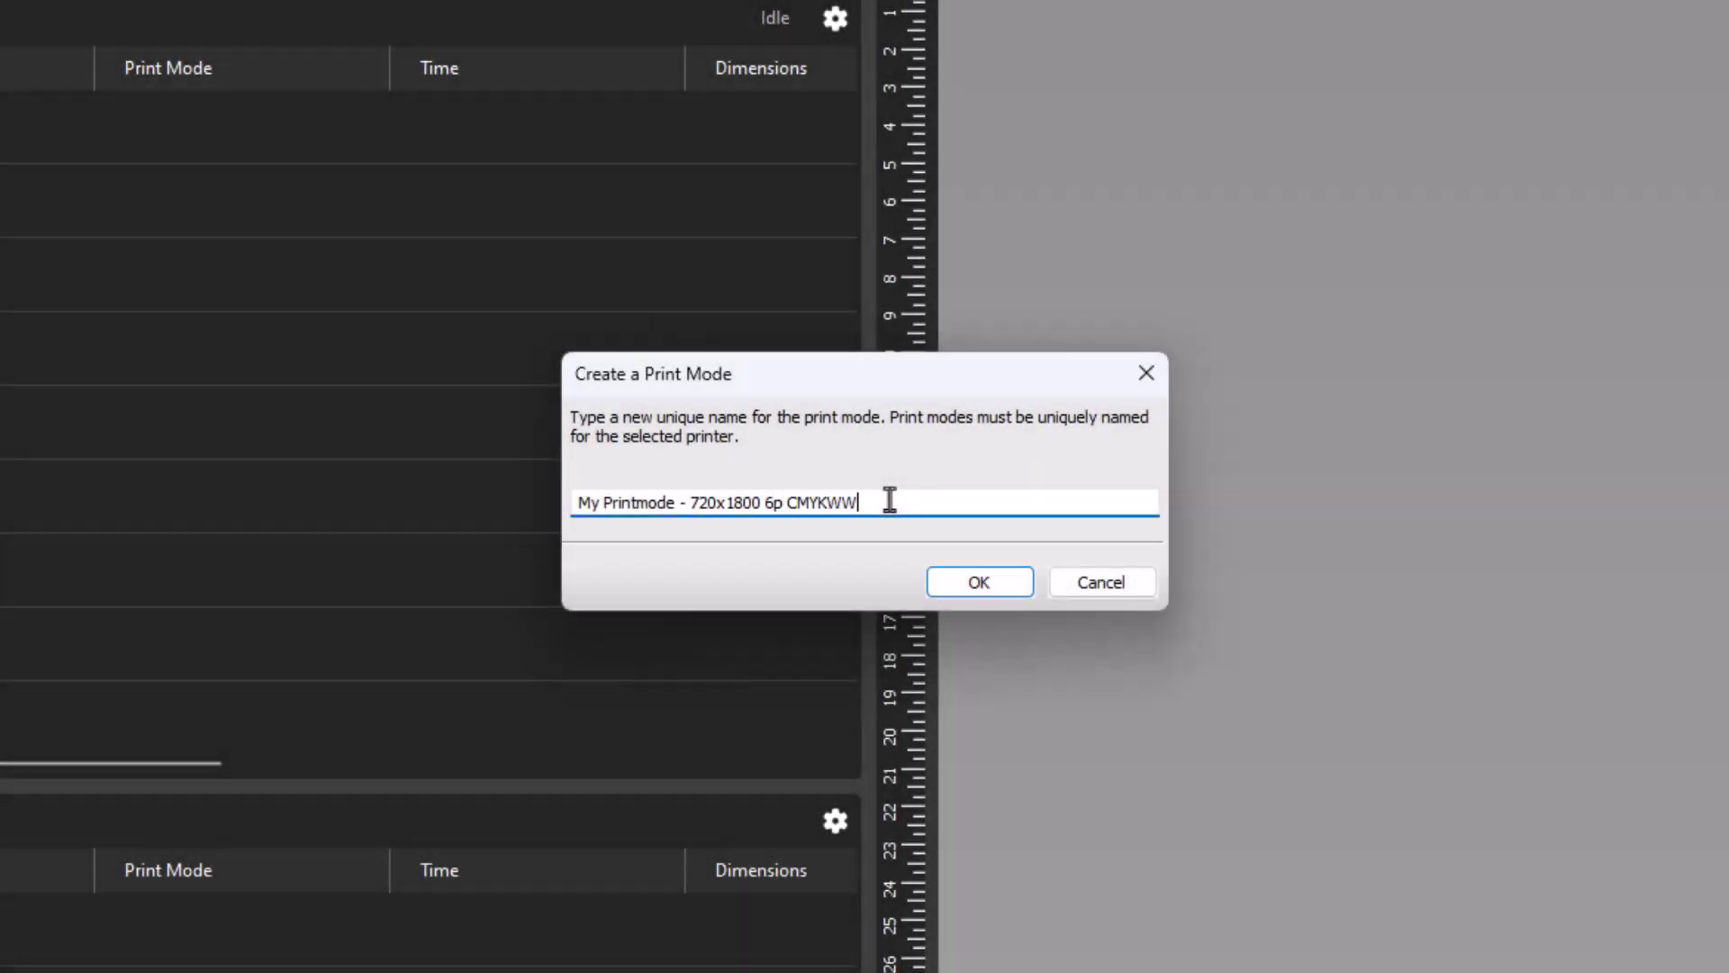
key(ctrl+a)
text(Special shirt)
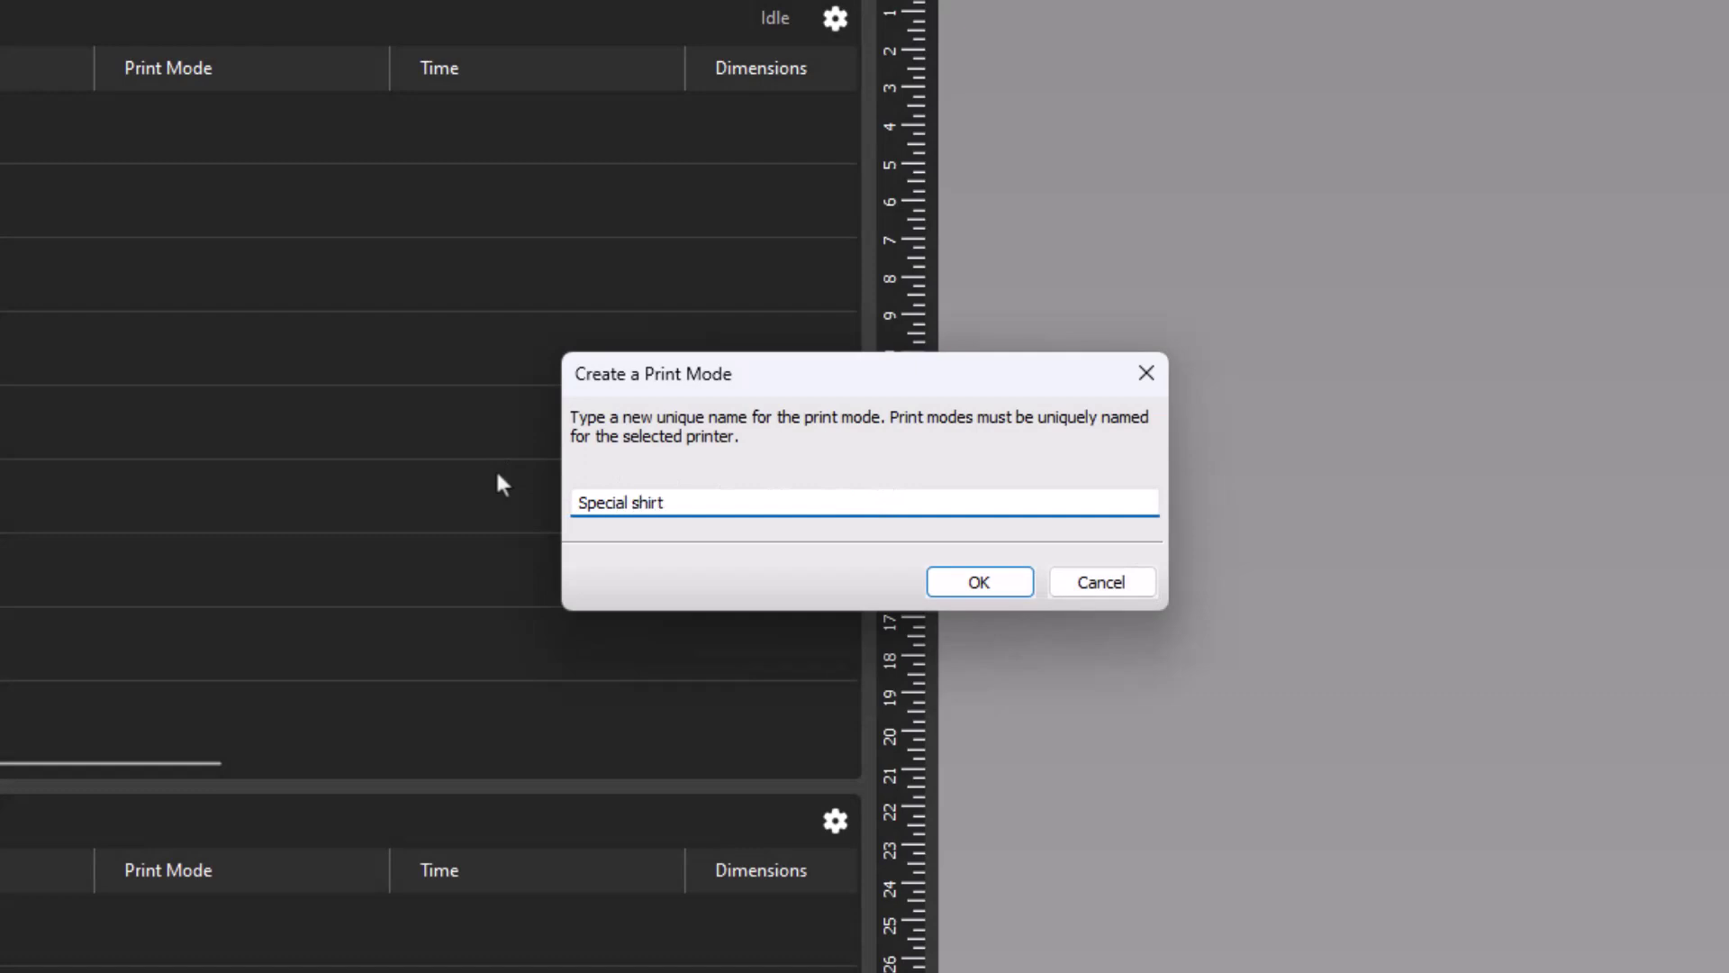
text(s and colors)
click(996, 584)
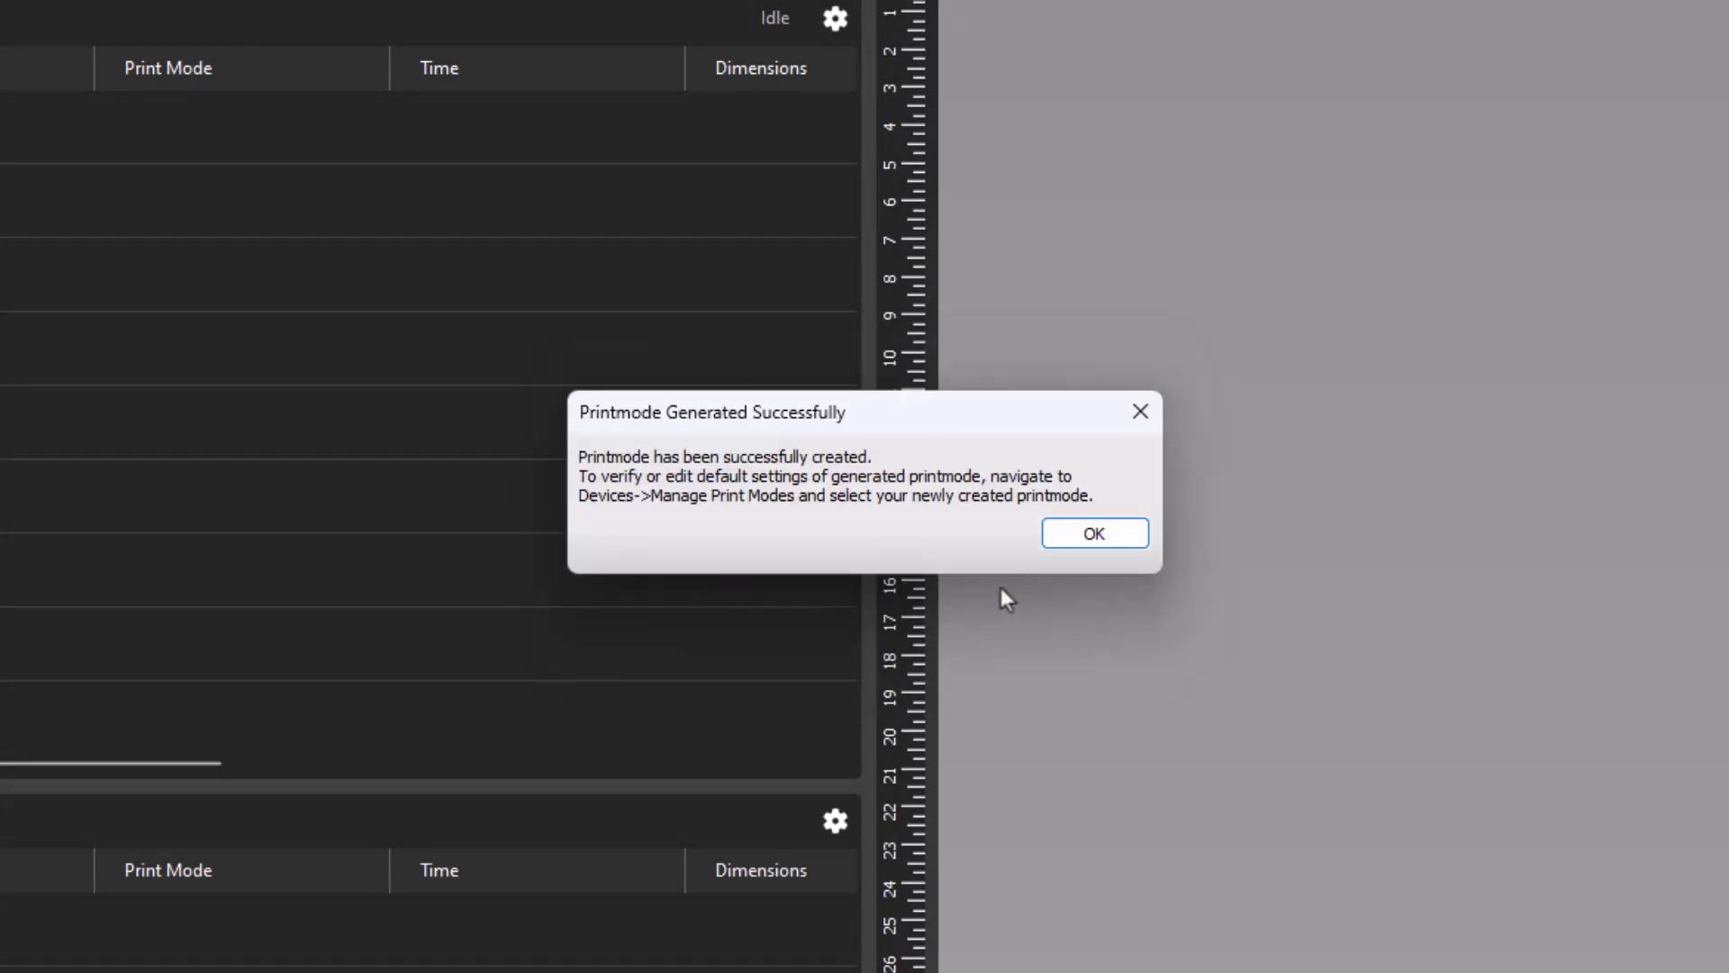
click(1088, 538)
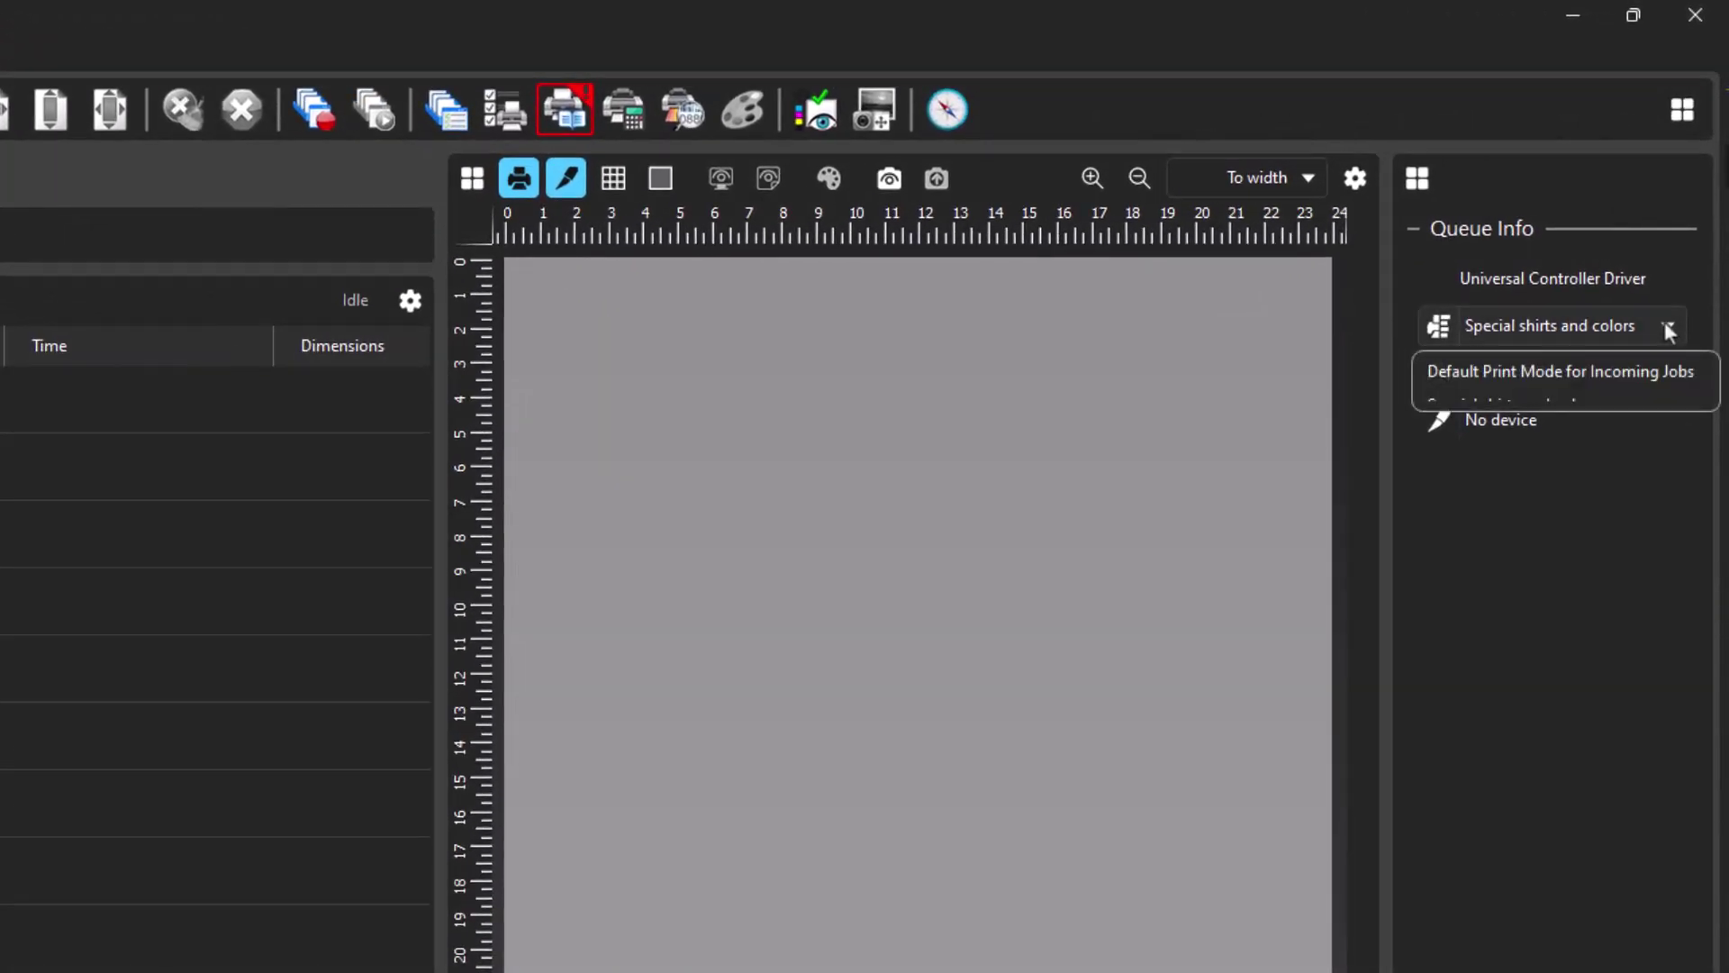
click(1668, 328)
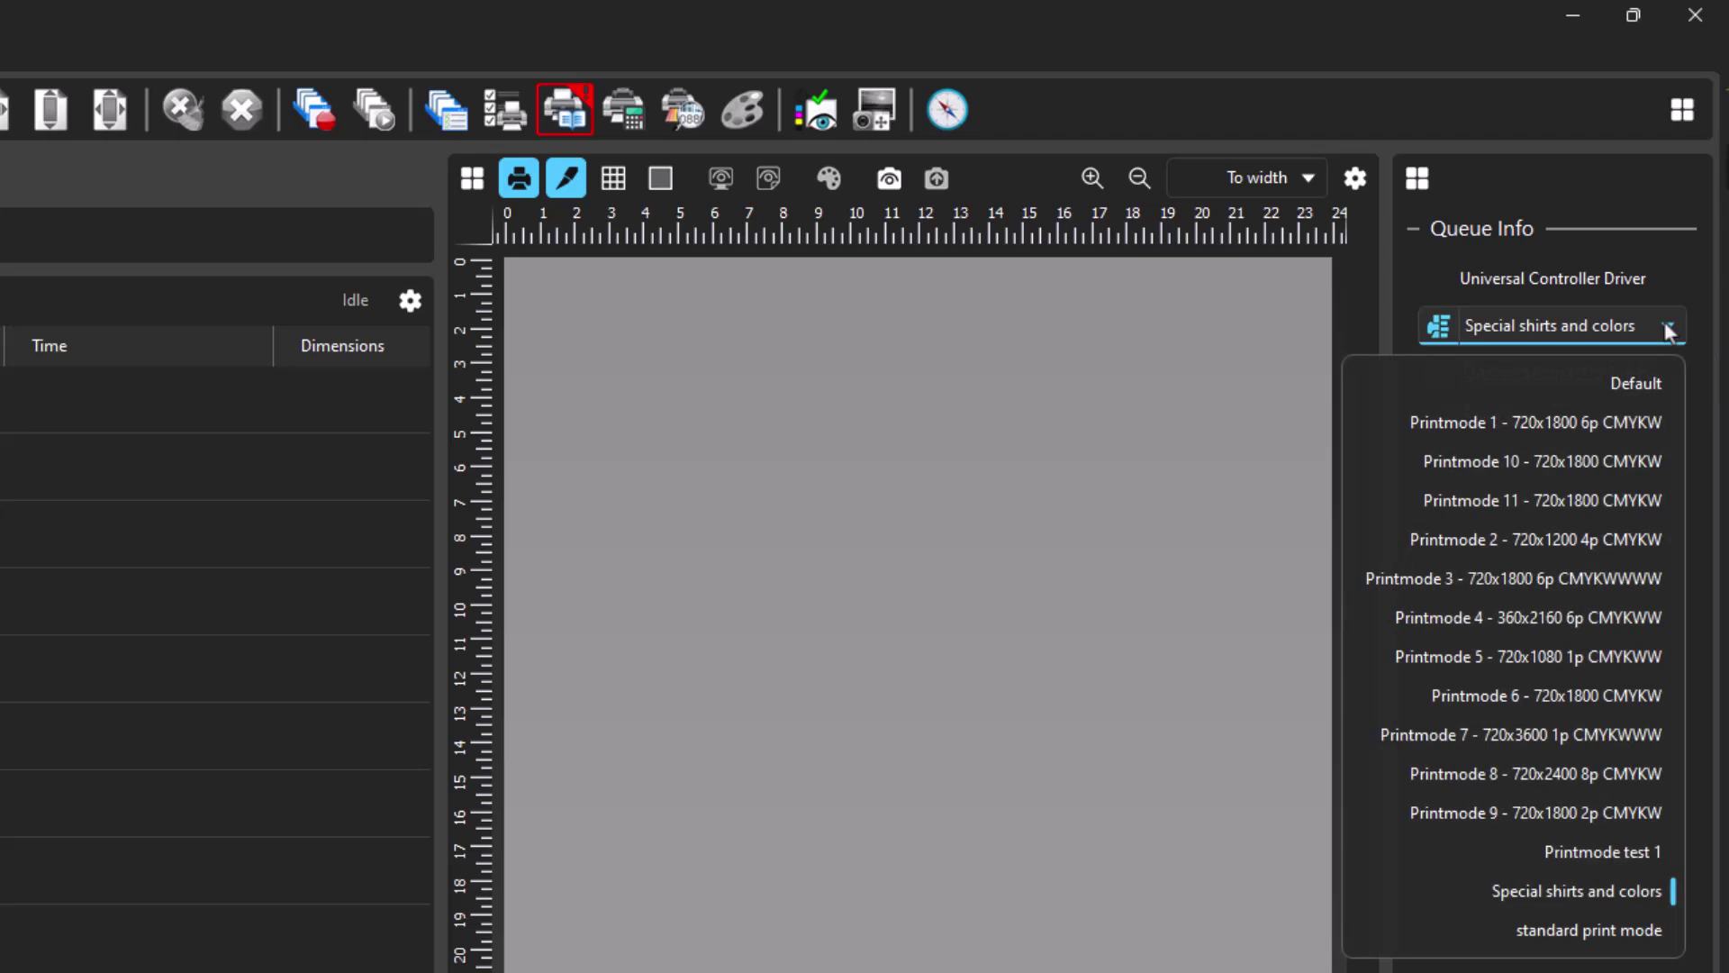
click(1575, 886)
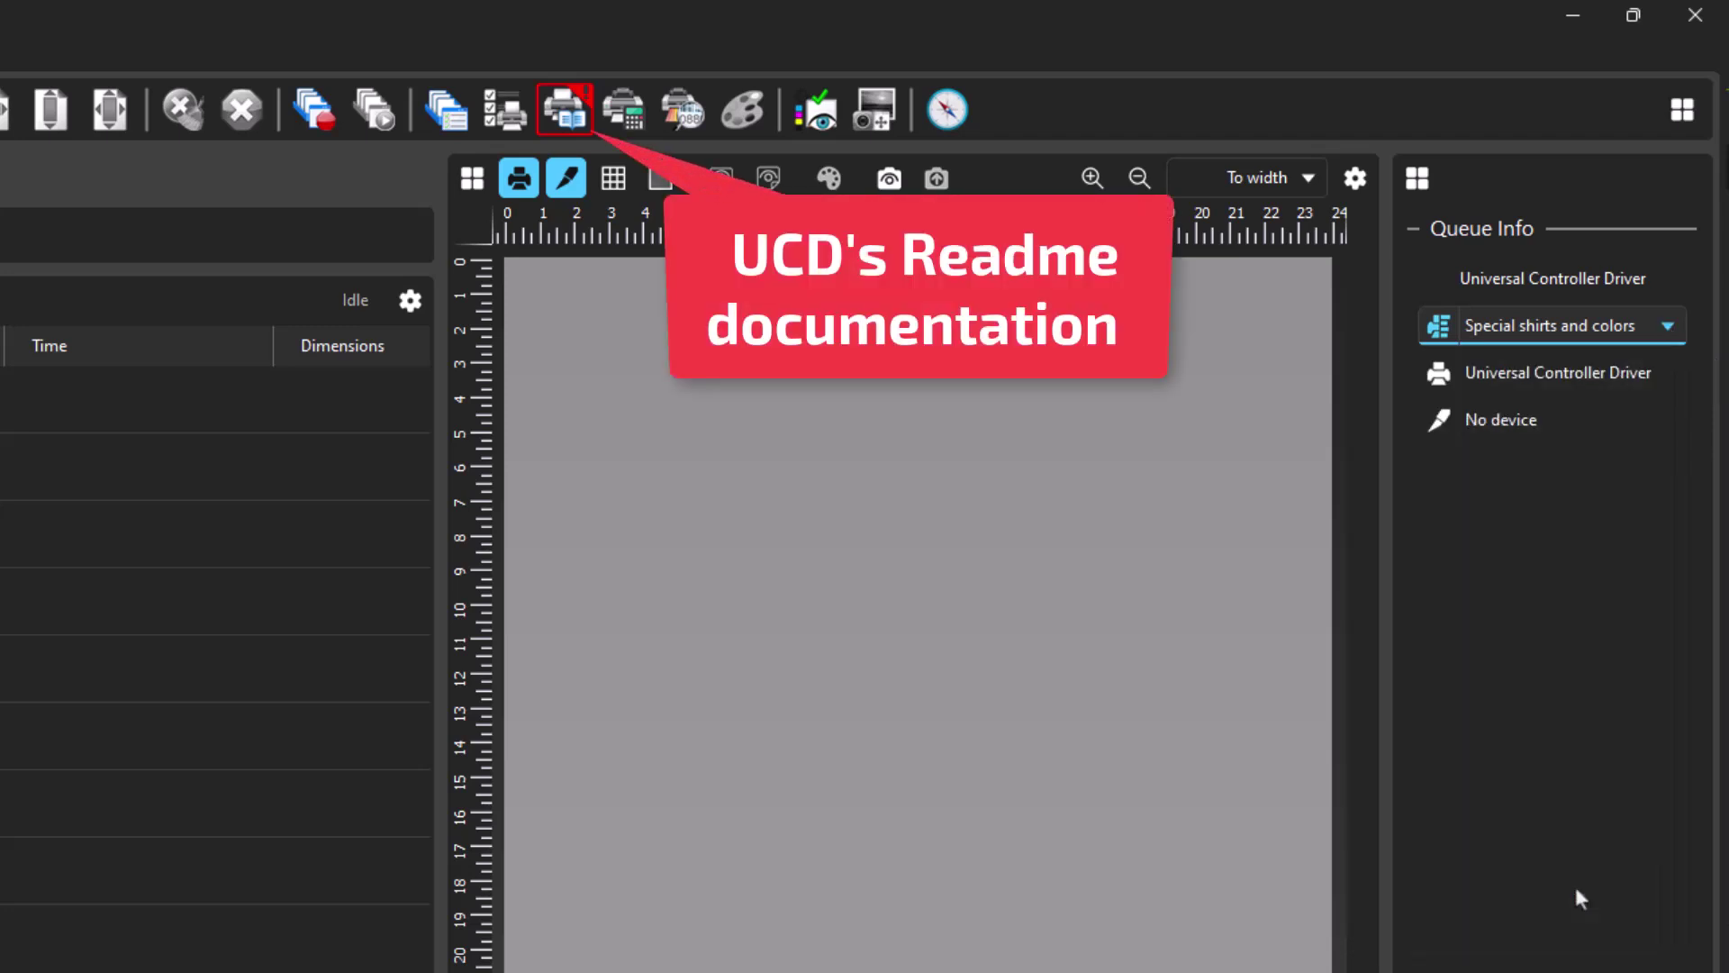